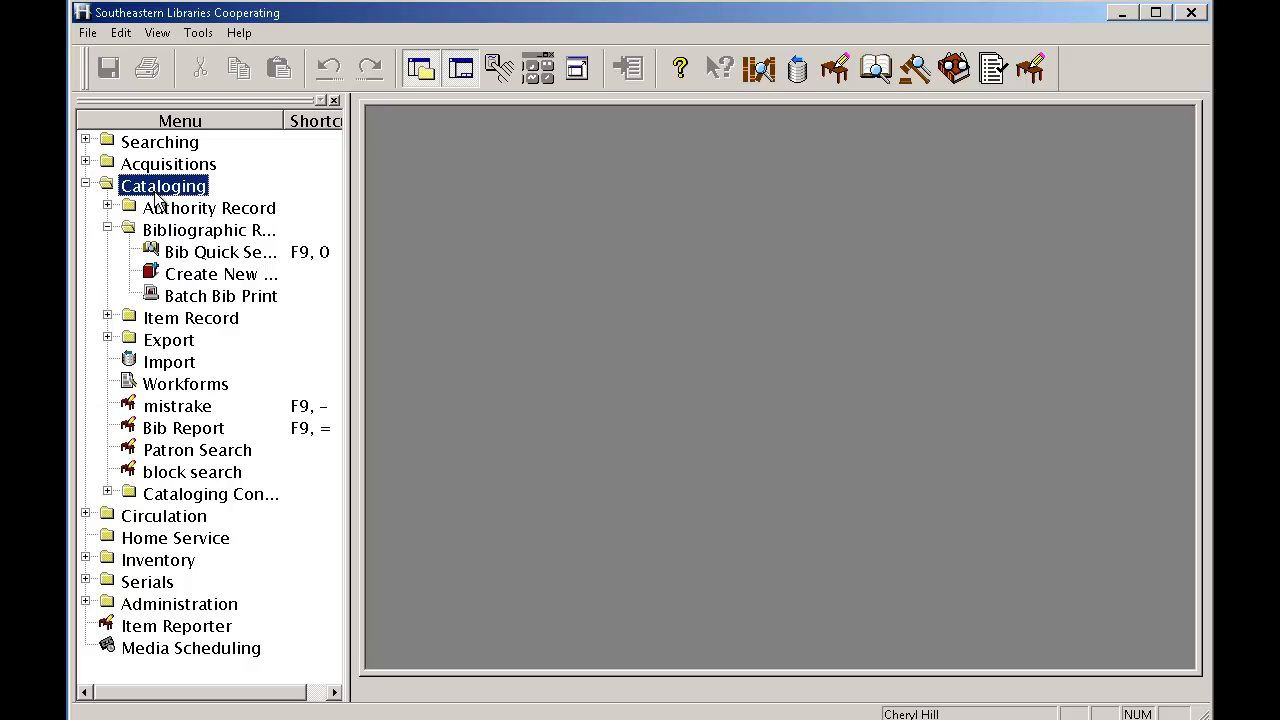
Create a new bibliographic record using the BK (Book) workform.
left_click(107, 229)
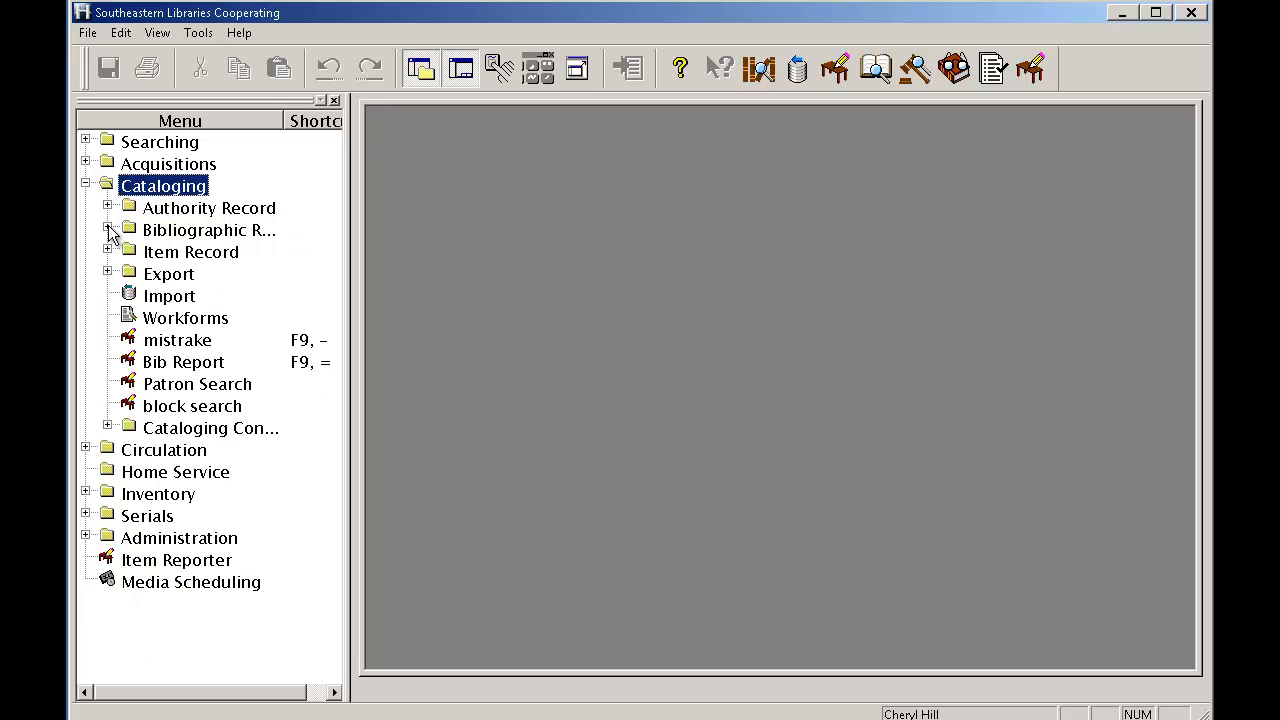
left_click(107, 229)
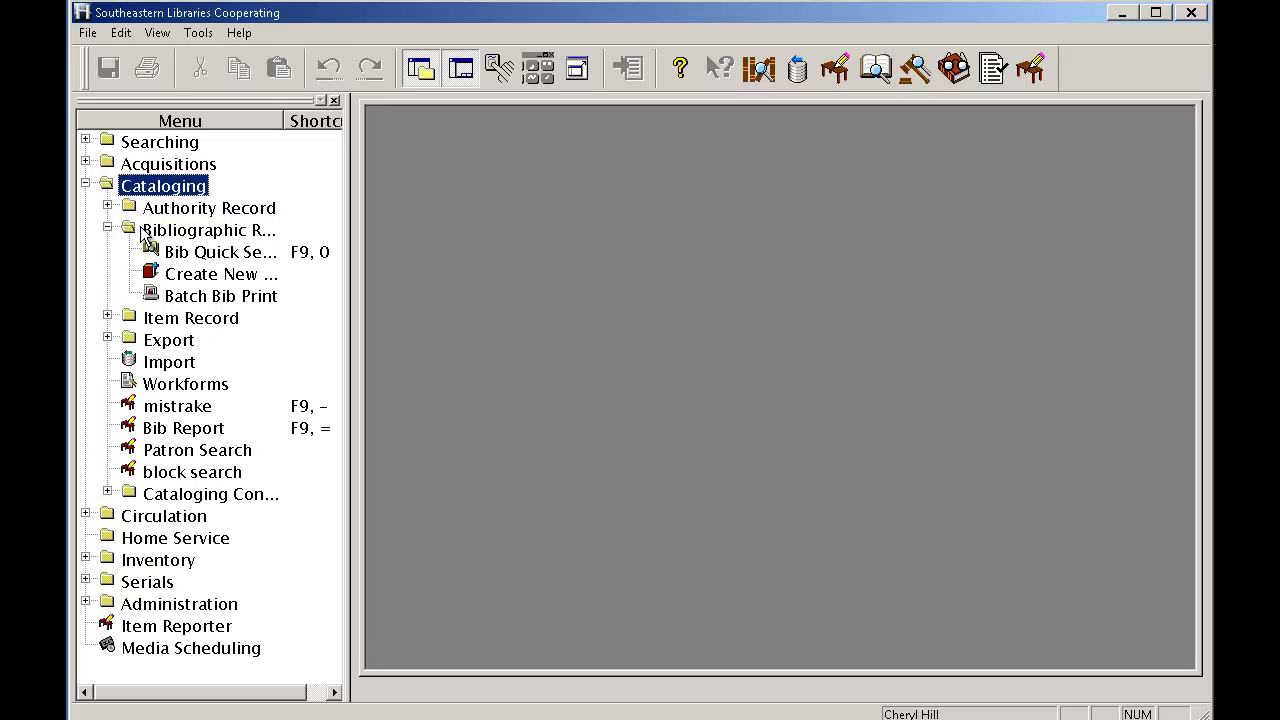
double_click(199, 279)
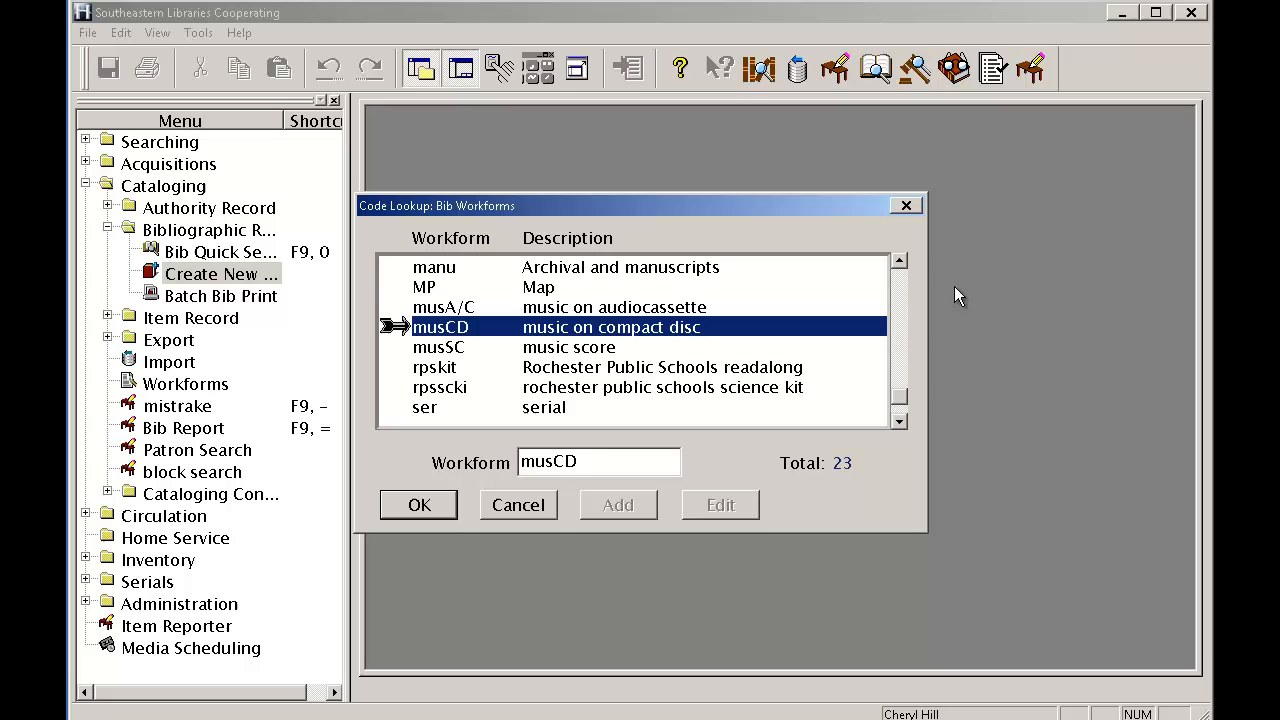
left_click(900, 261)
left_click(900, 261)
left_click(900, 261)
left_click(900, 261)
left_click(900, 261)
left_click(900, 261)
left_click(900, 261)
left_click(900, 261)
left_click(900, 261)
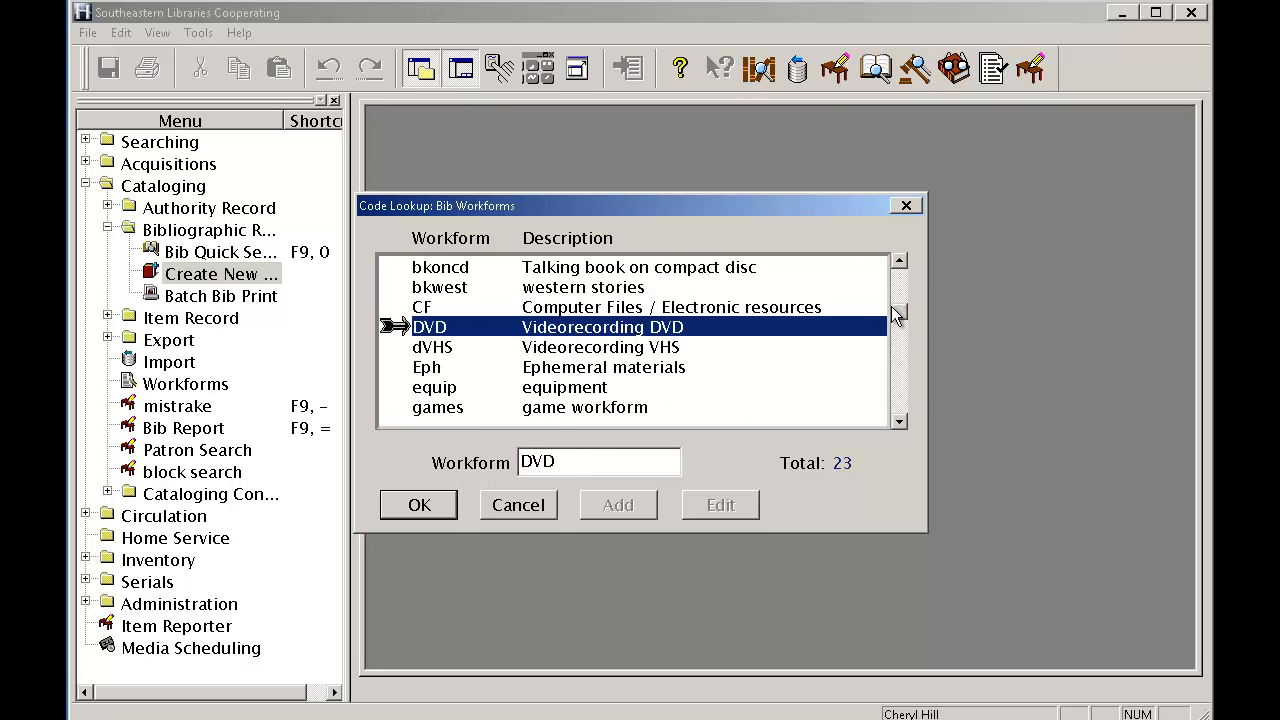
left_click(900, 261)
left_click(900, 261)
left_click(900, 261)
left_click(900, 261)
left_click(556, 268)
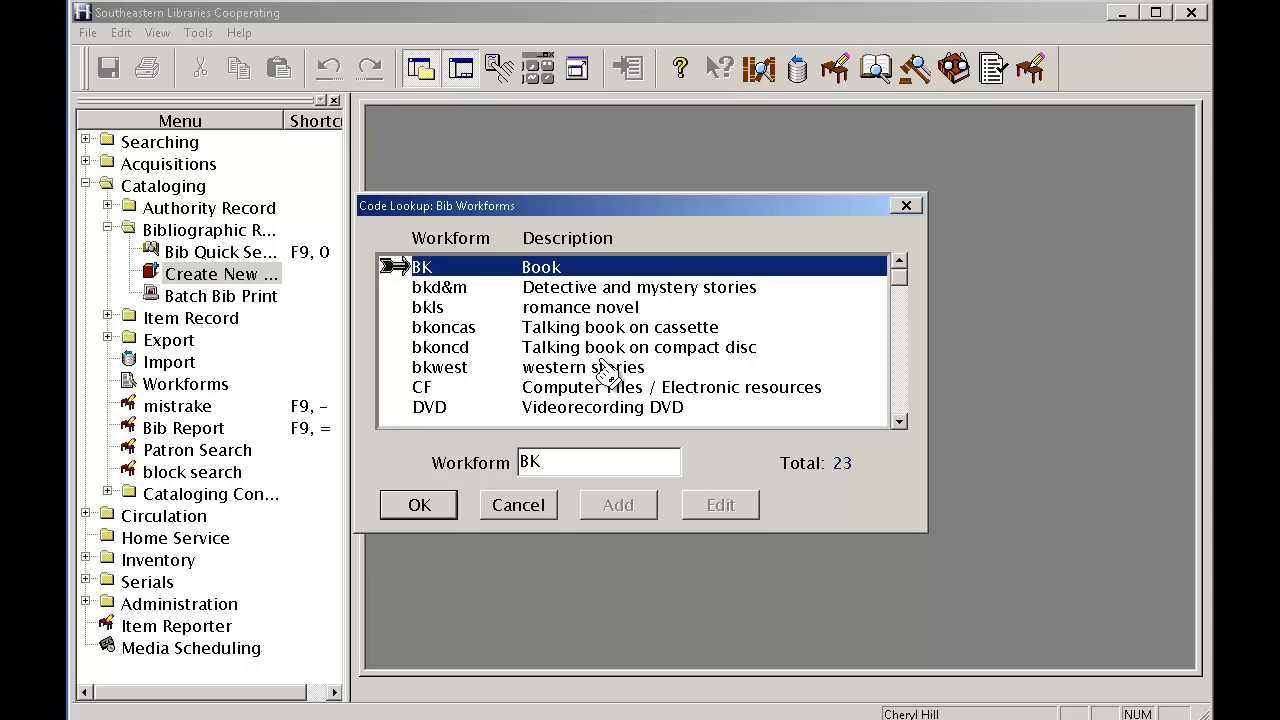
left_click(419, 505)
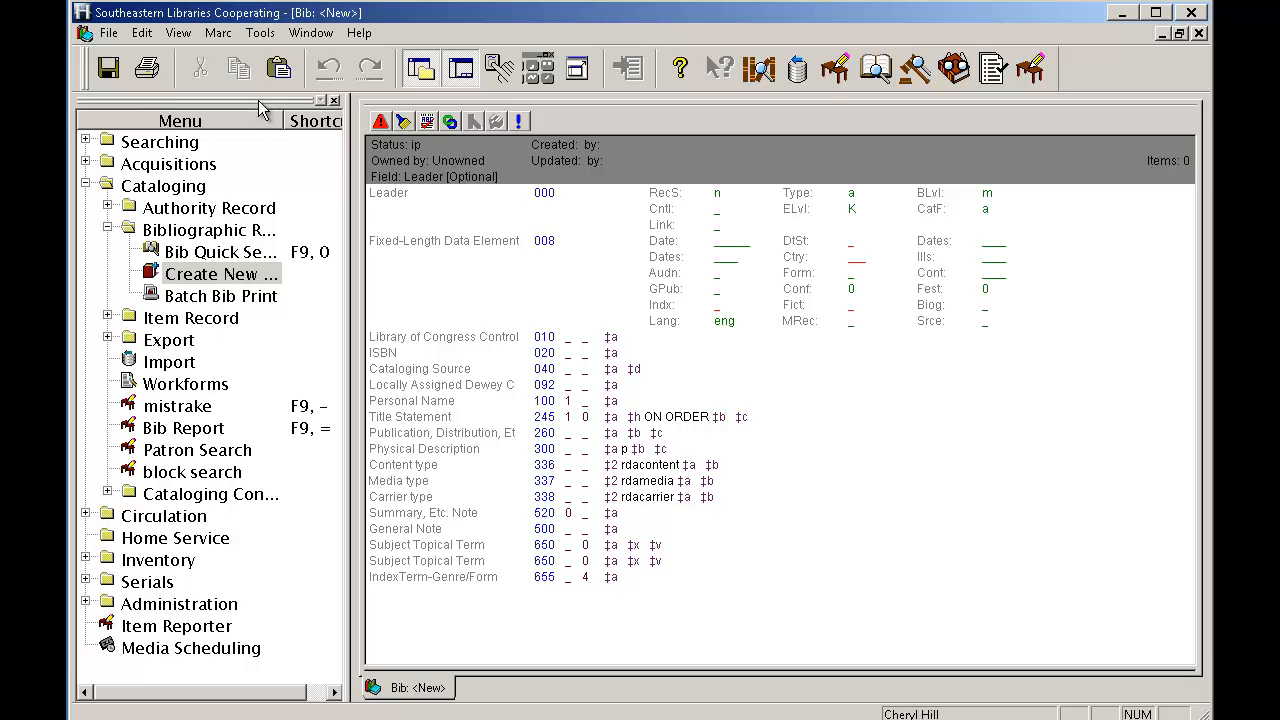
Hide the field labels in the new bibliographic record and show them again.
left_click(179, 36)
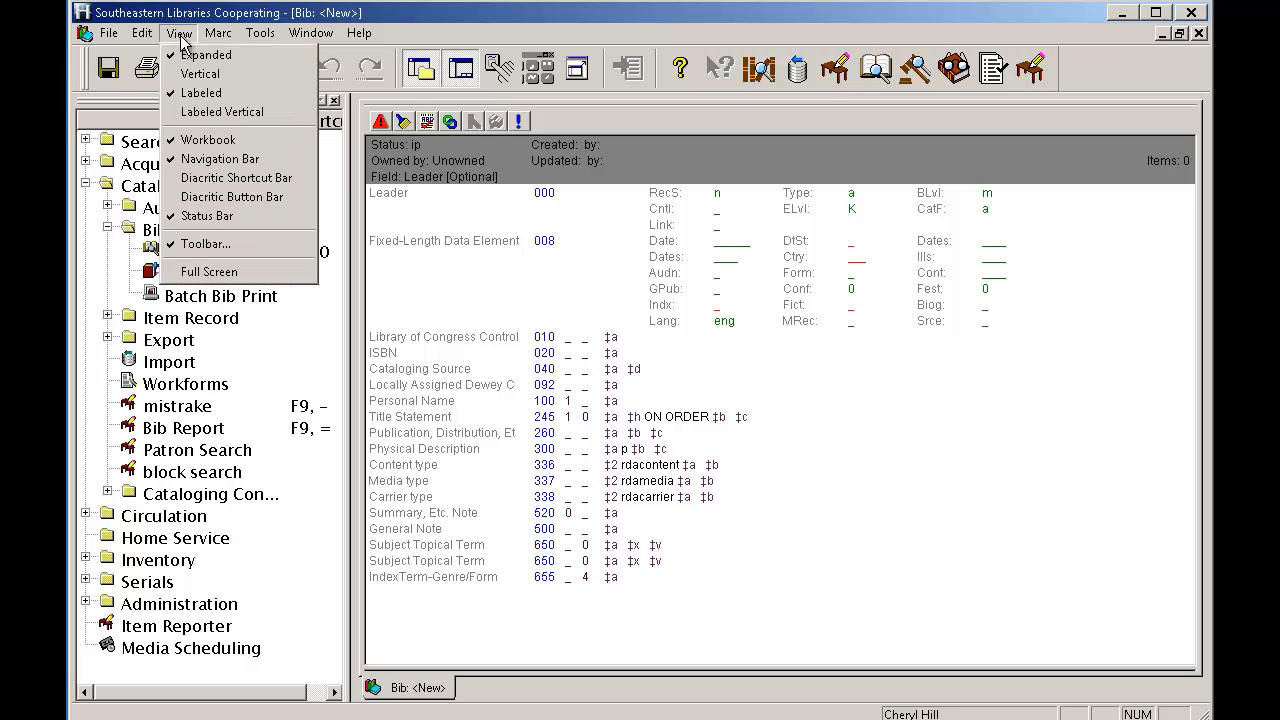
left_click(201, 97)
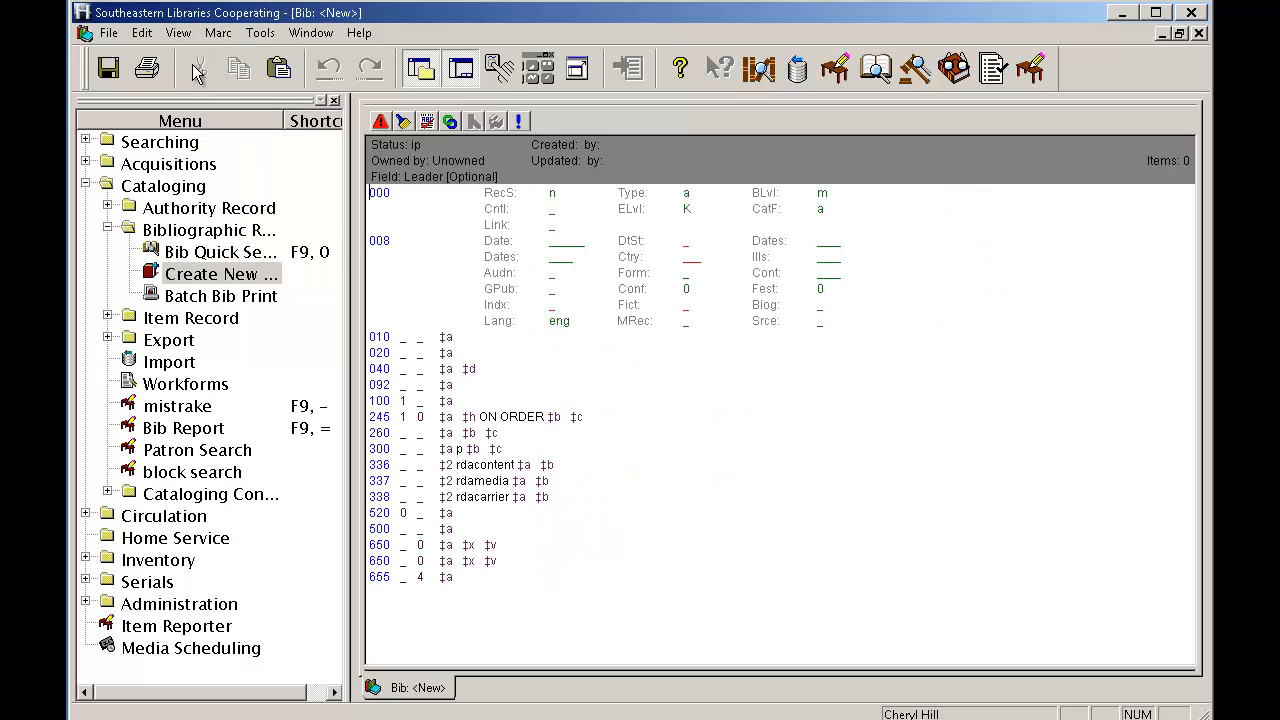
left_click(179, 33)
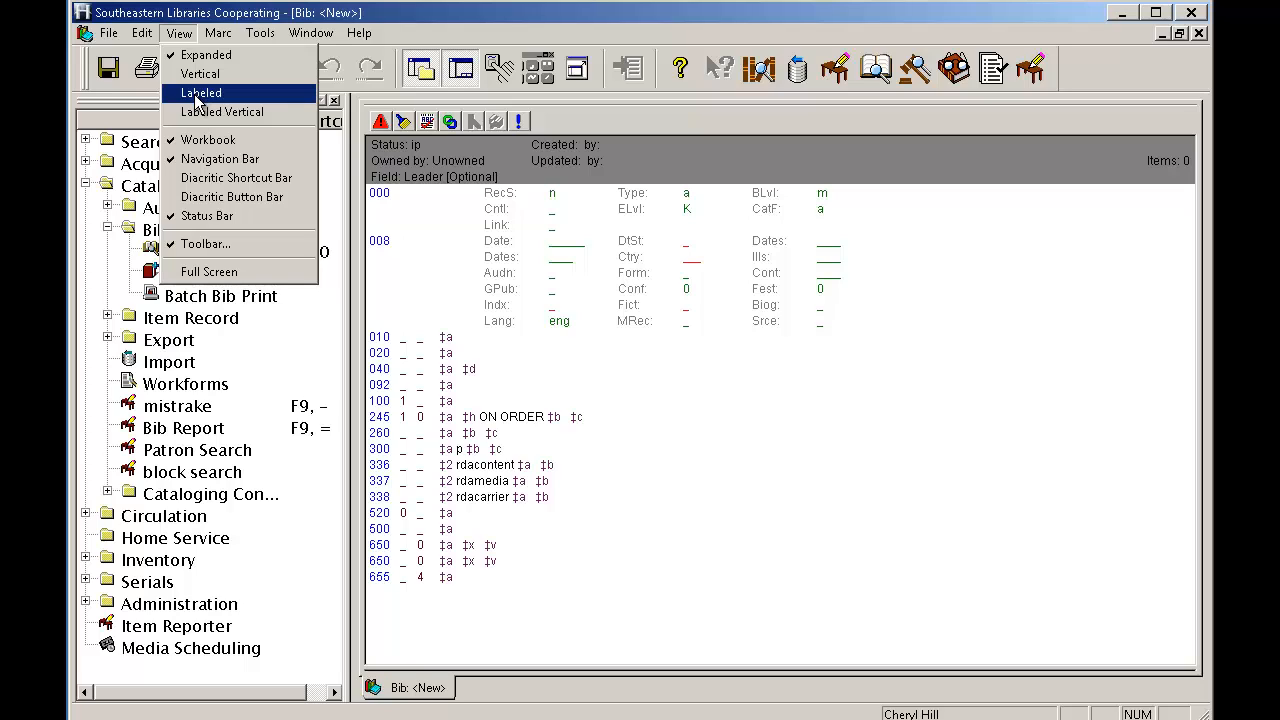
left_click(197, 97)
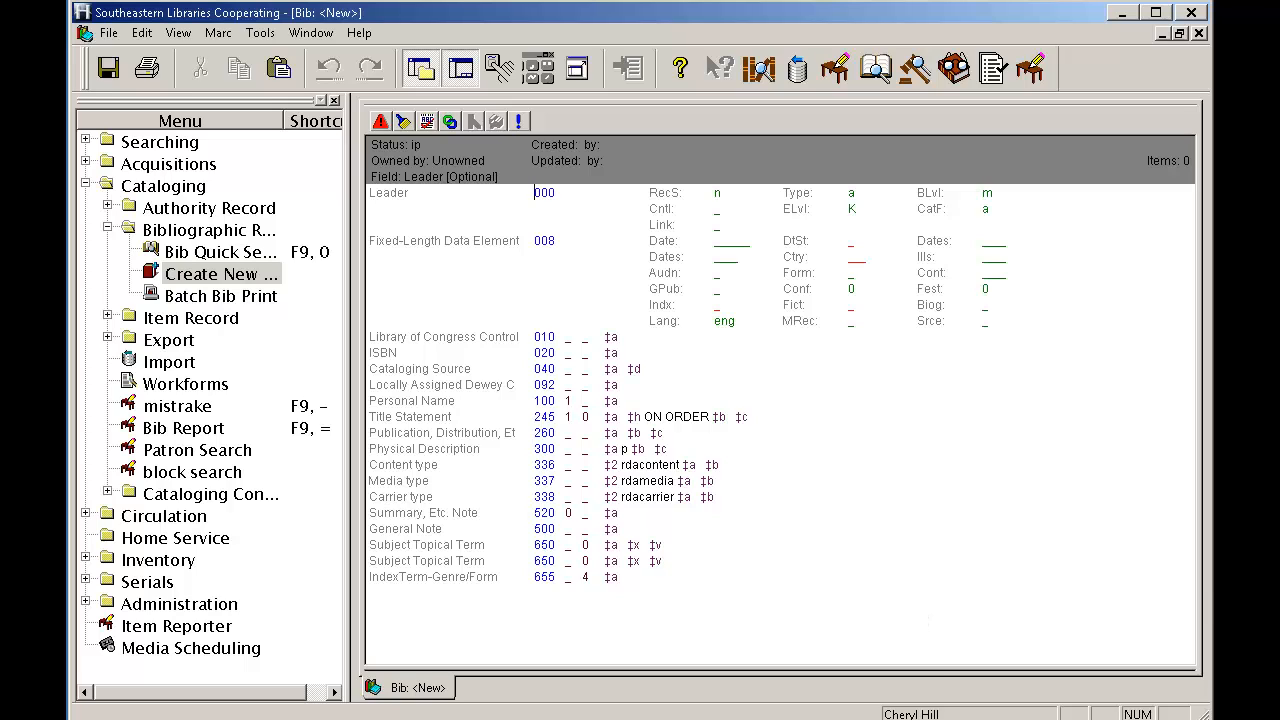
Fill field 245 from the photos in Windows Photo Viewer: "Doctor, lawyer, Indian chief", "the life of White Beaver Powell, Buffalo Bill's blood brother", and the author.
key("alt+Tab")
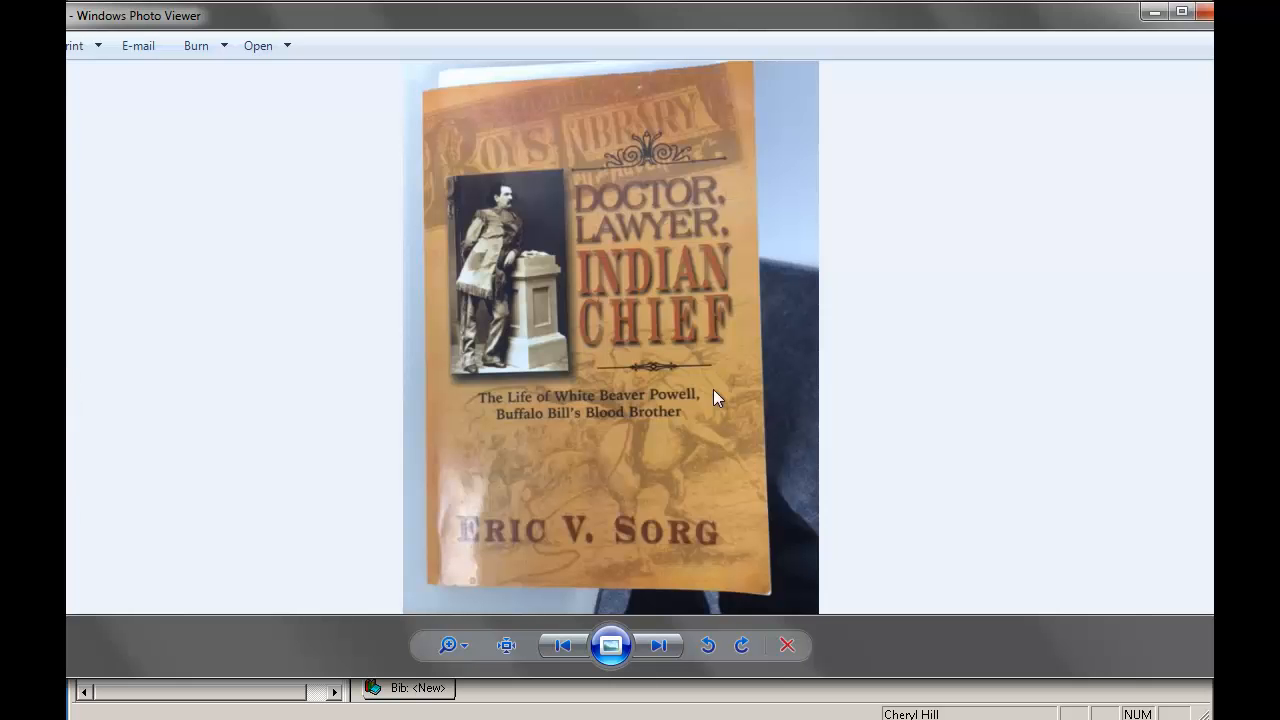
left_click(670, 648)
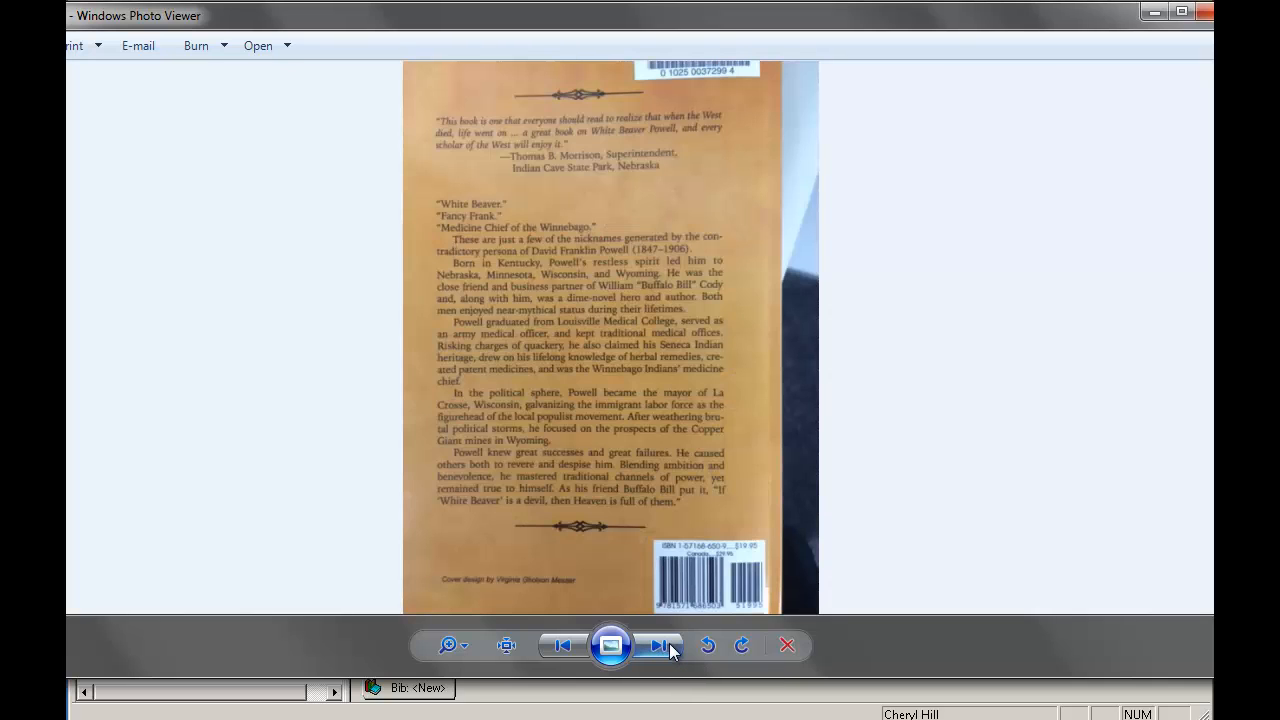
left_click(670, 648)
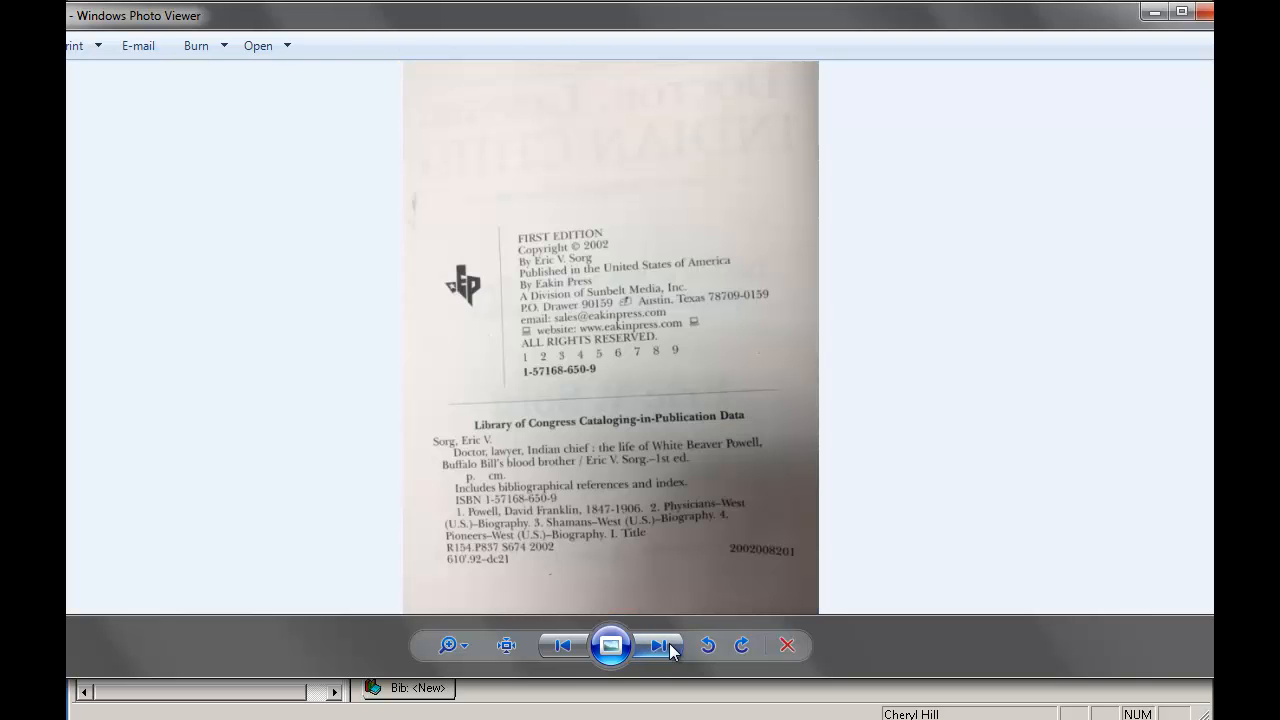
left_click(670, 648)
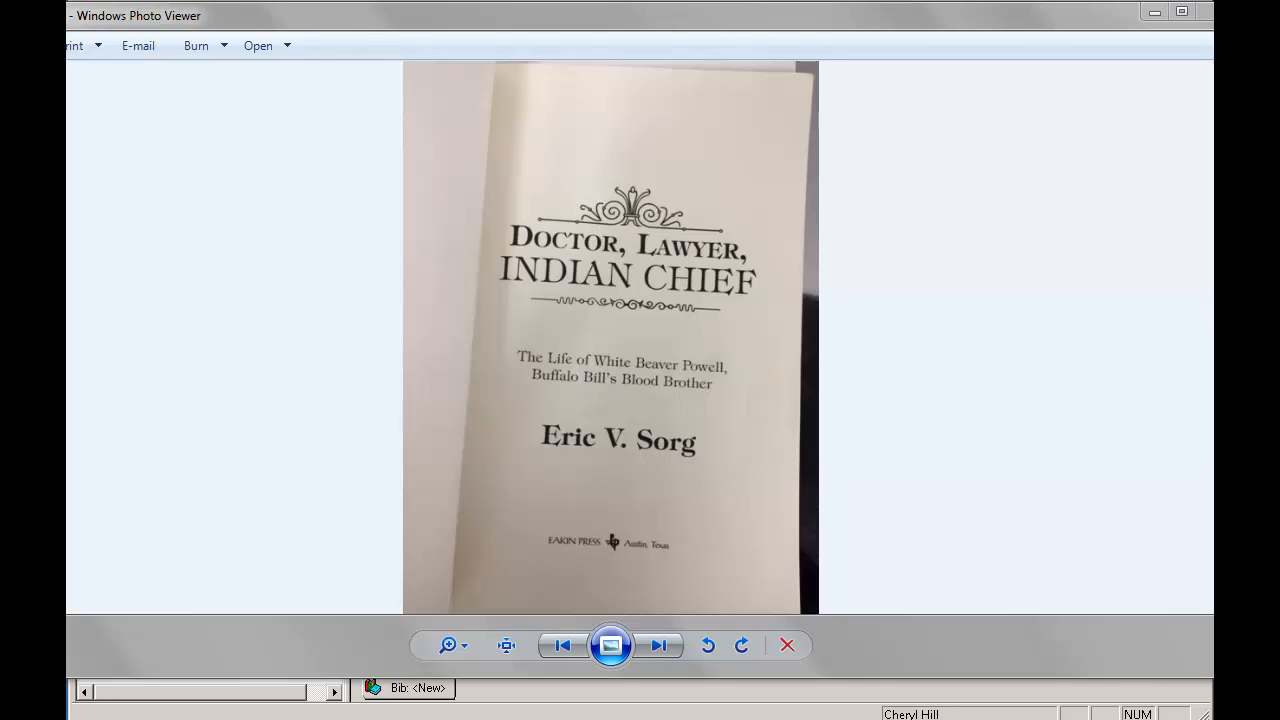
left_click(660, 648)
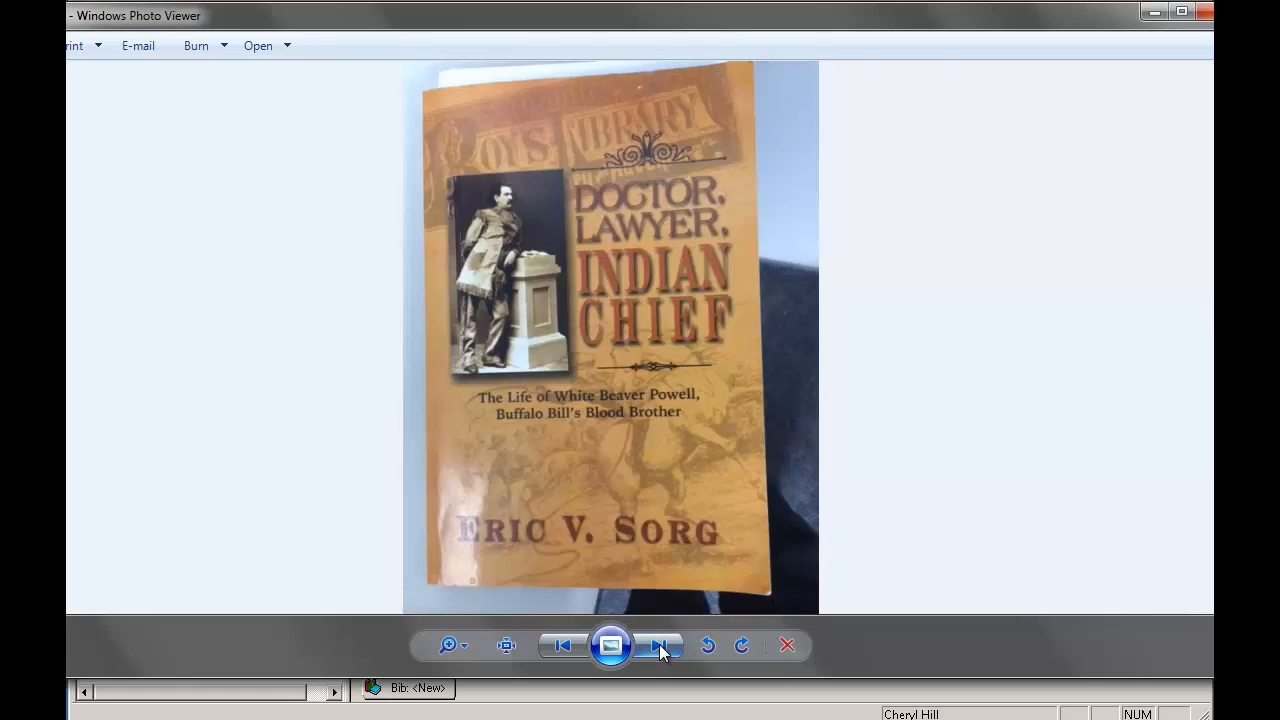
left_click(573, 650)
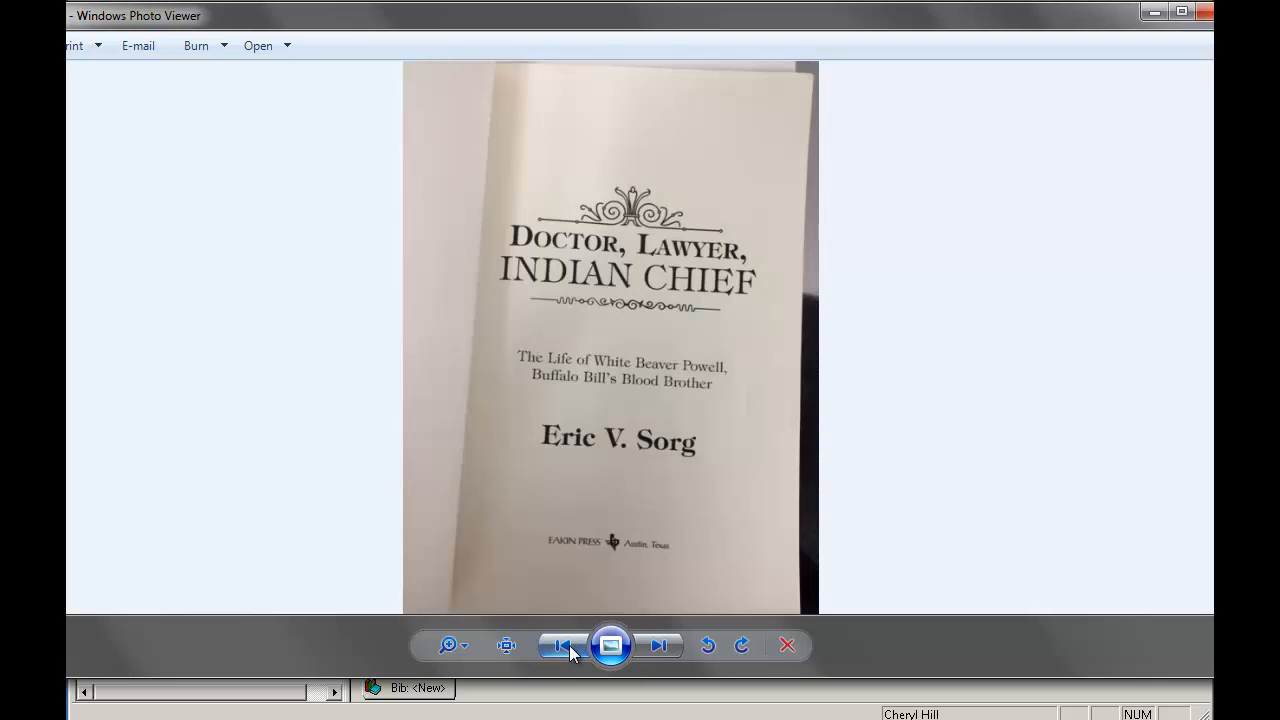
left_click(657, 648)
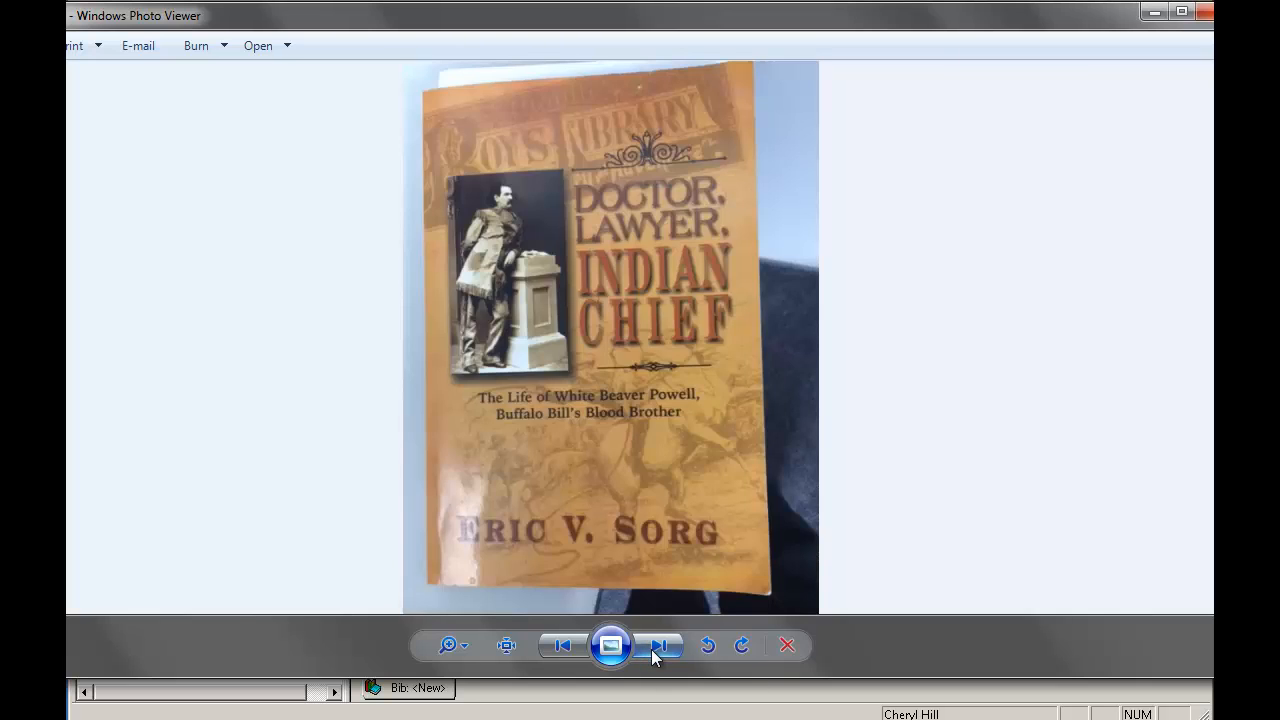
left_click(564, 648)
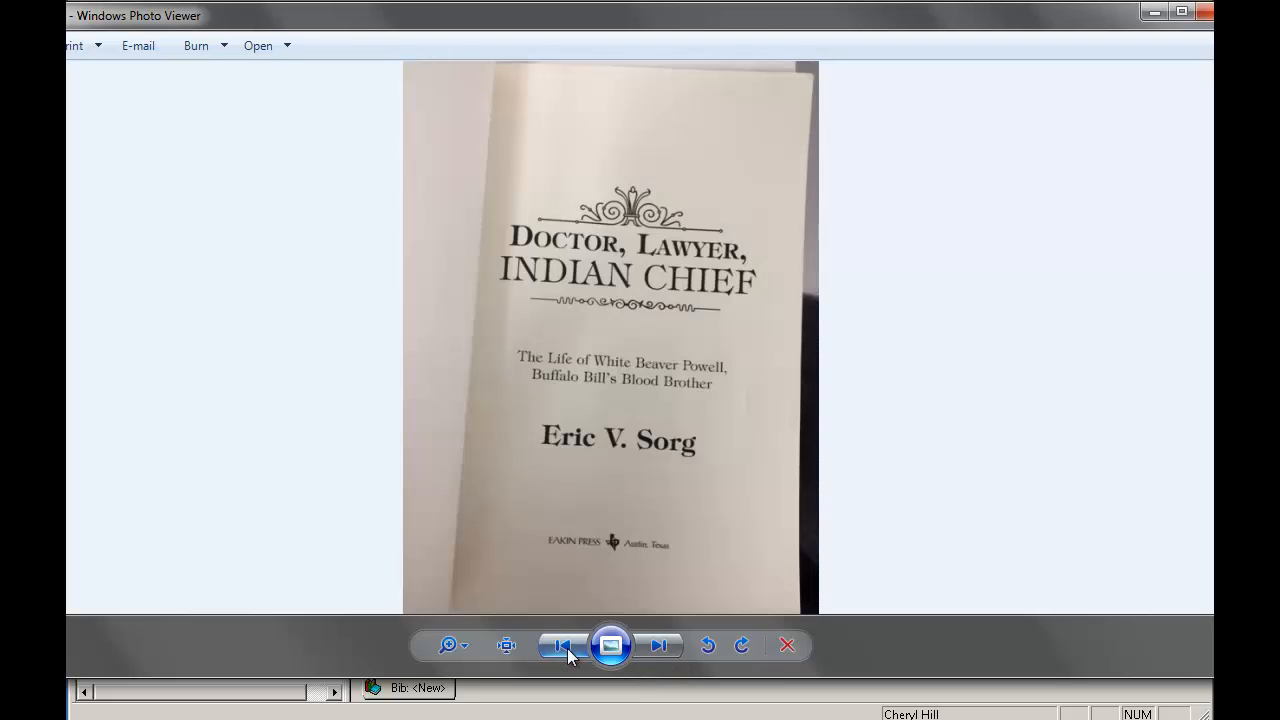
left_click(727, 714)
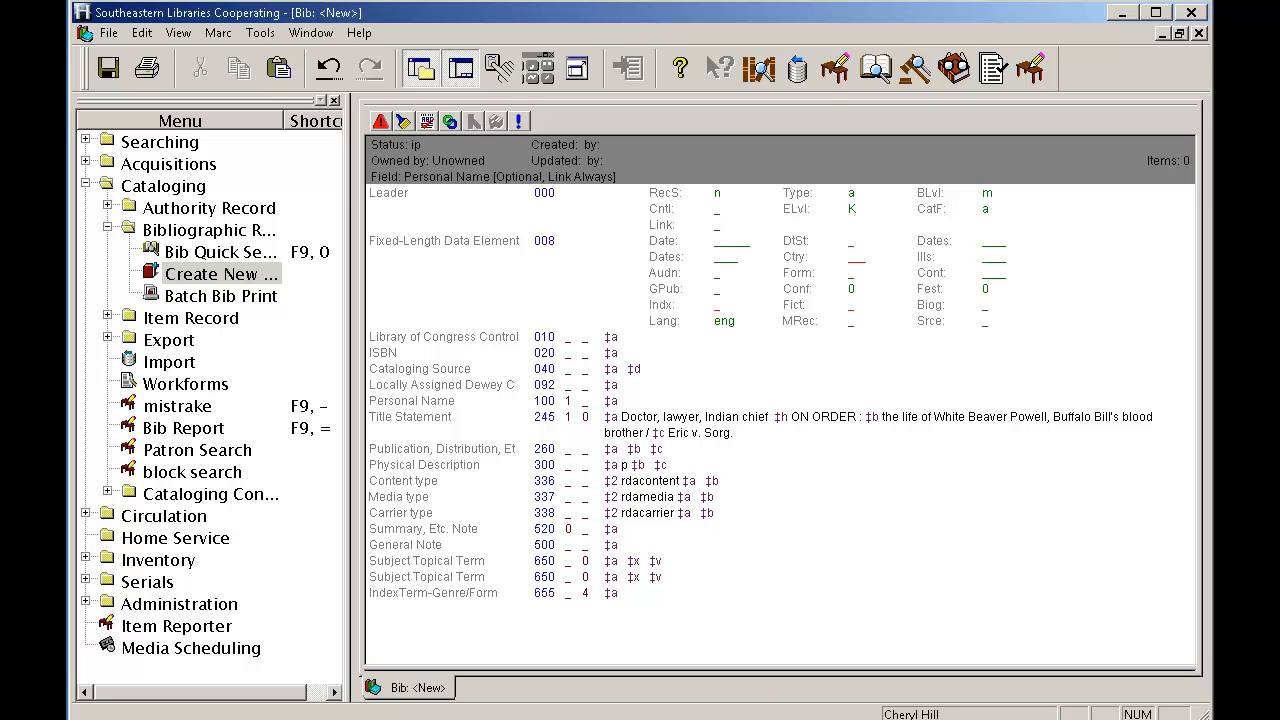
Check the author's name in the book photos, capitalise the middle initial in field 245, and enter the name surname first in field 100.
key("alt+Tab")
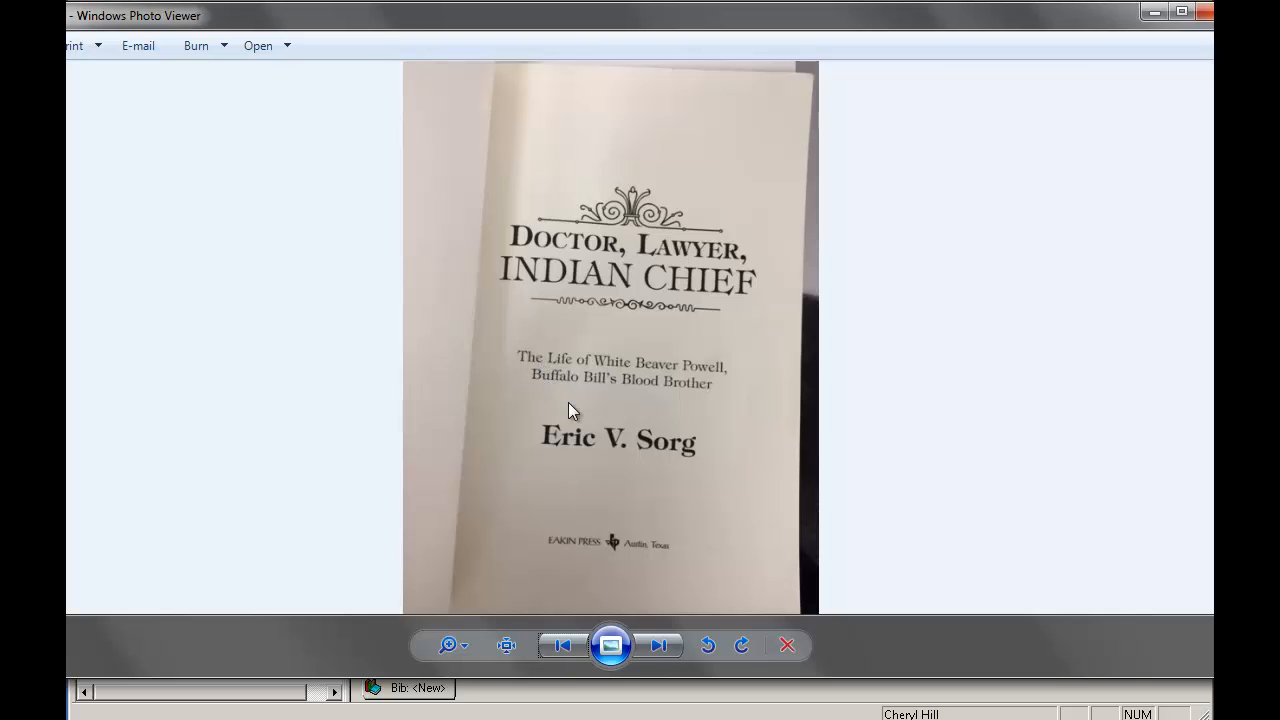
left_click(658, 648)
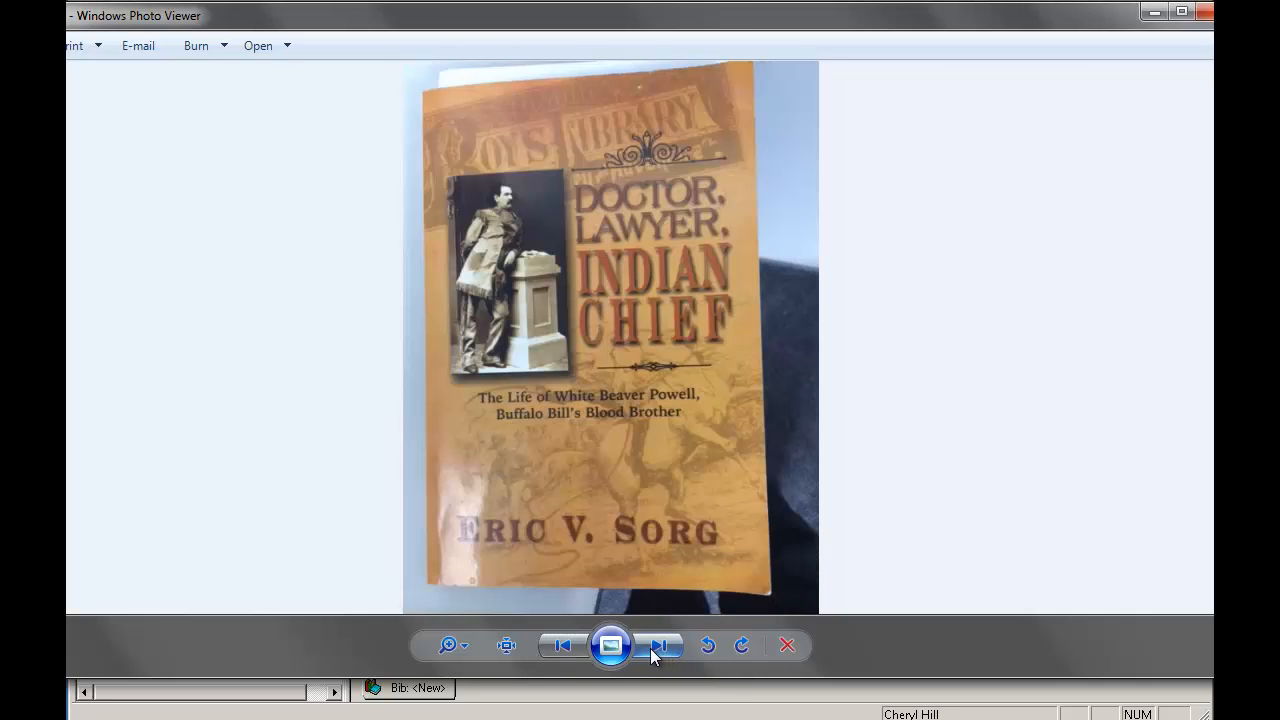
left_click(562, 645)
left_click(643, 717)
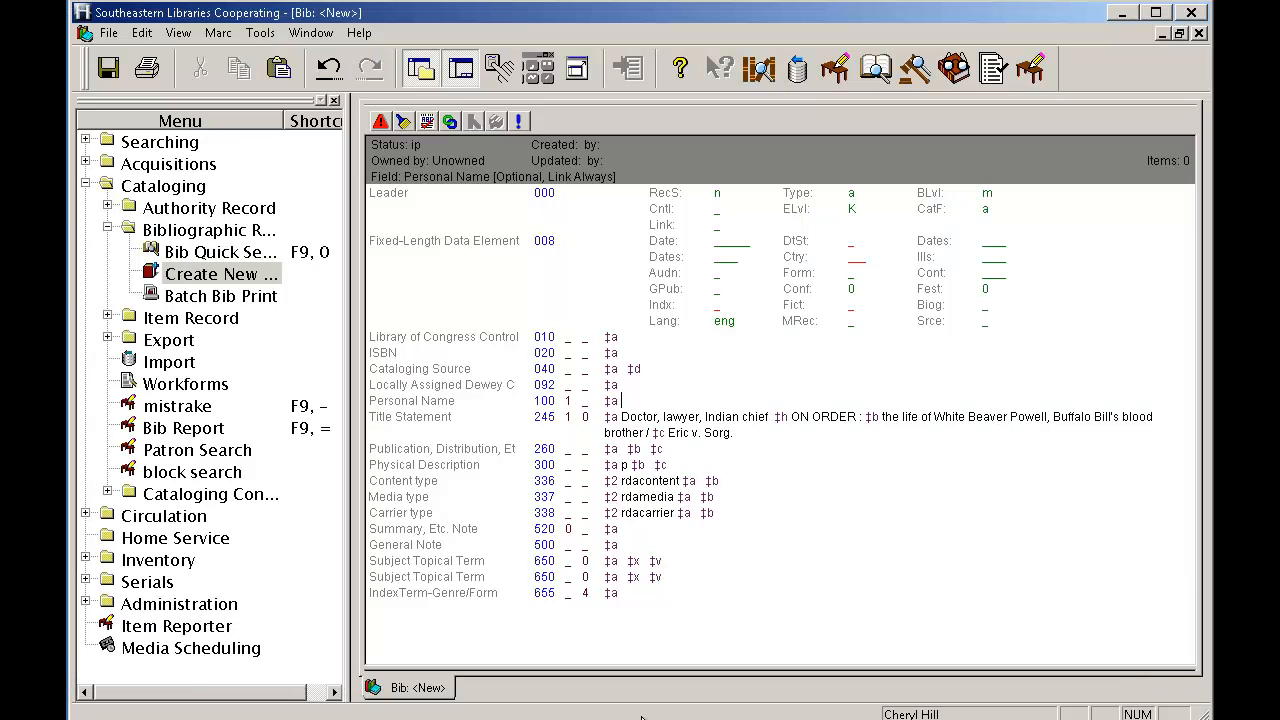
left_click(660, 719)
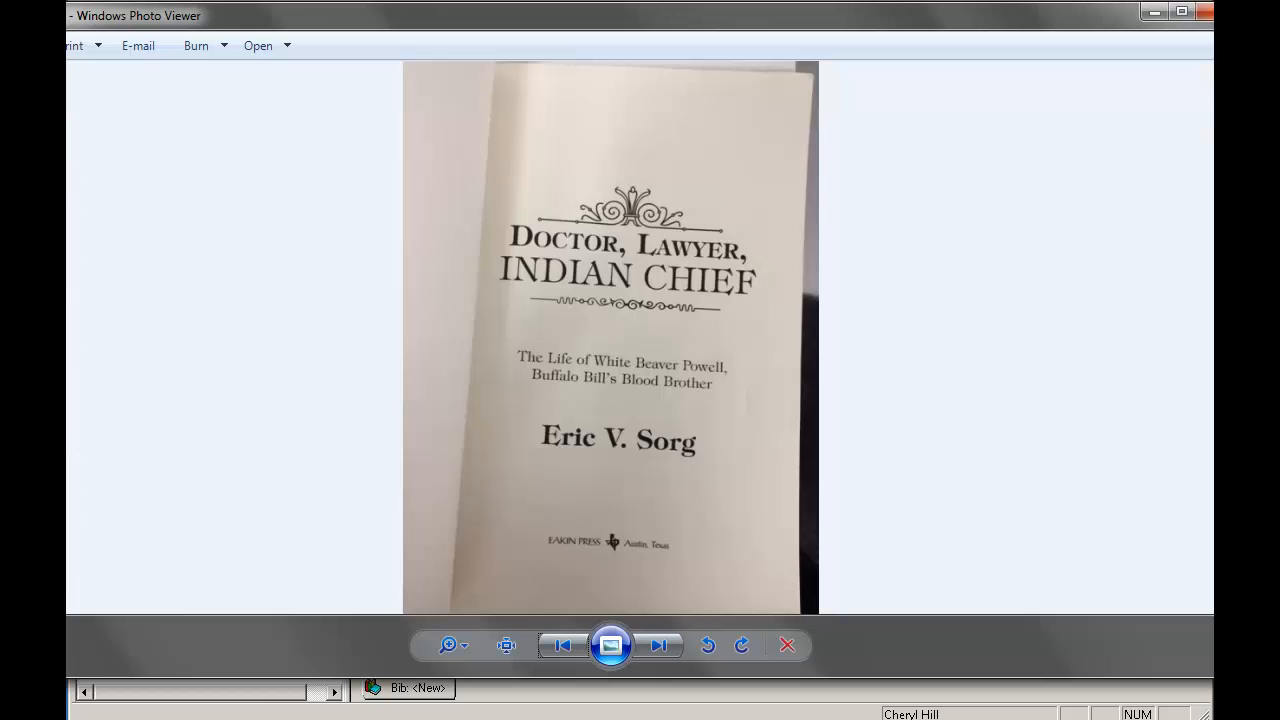
left_click(660, 645)
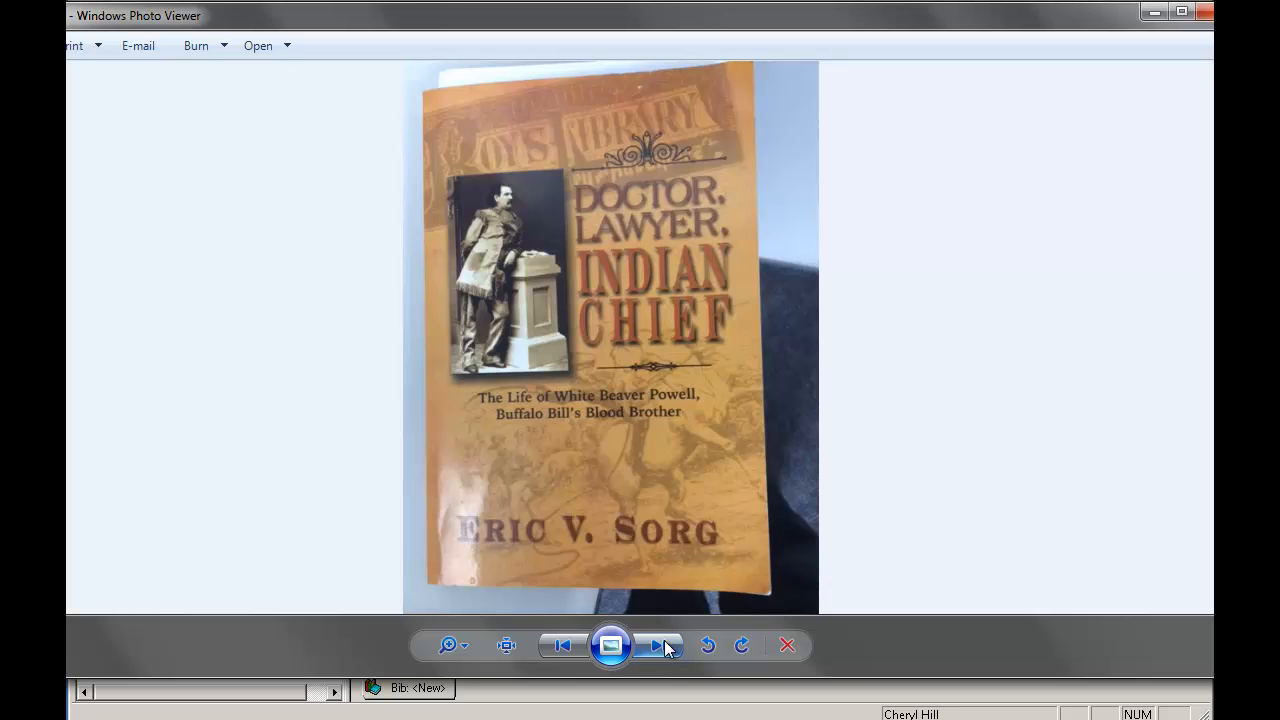
left_click(697, 710)
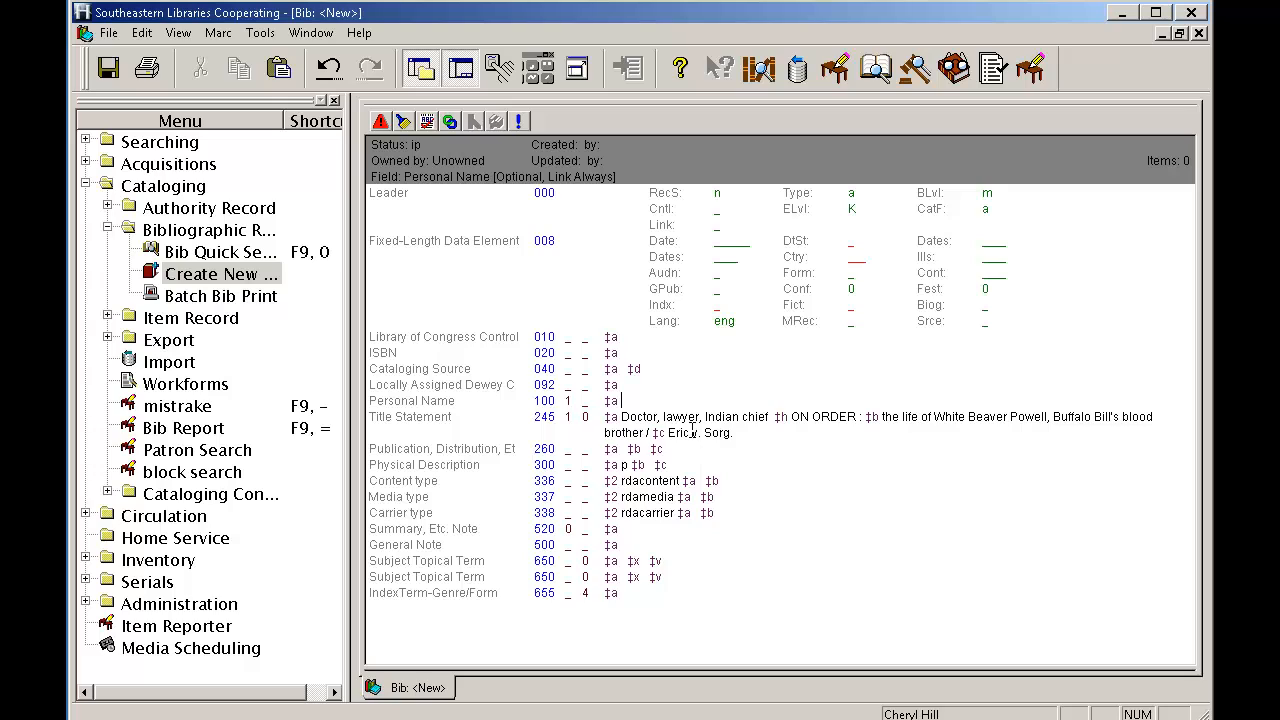
left_click_drag(691, 432, 697, 432)
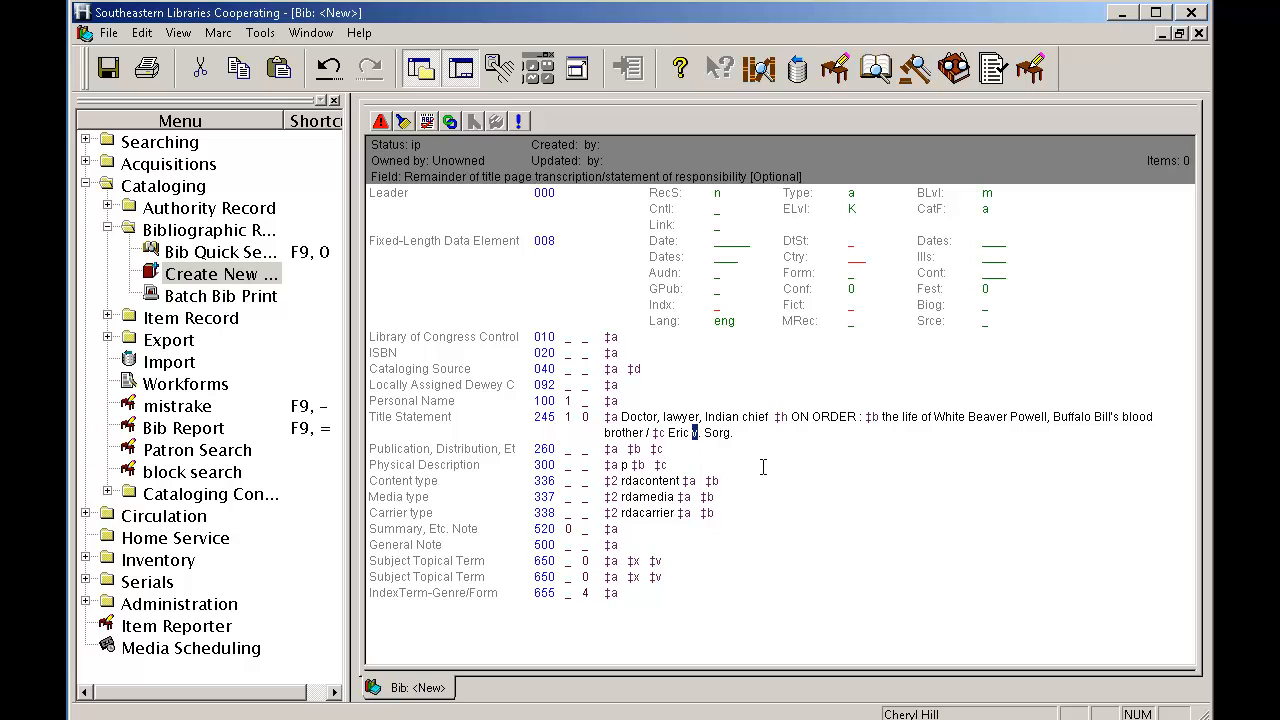
type("V")
left_click(622, 403)
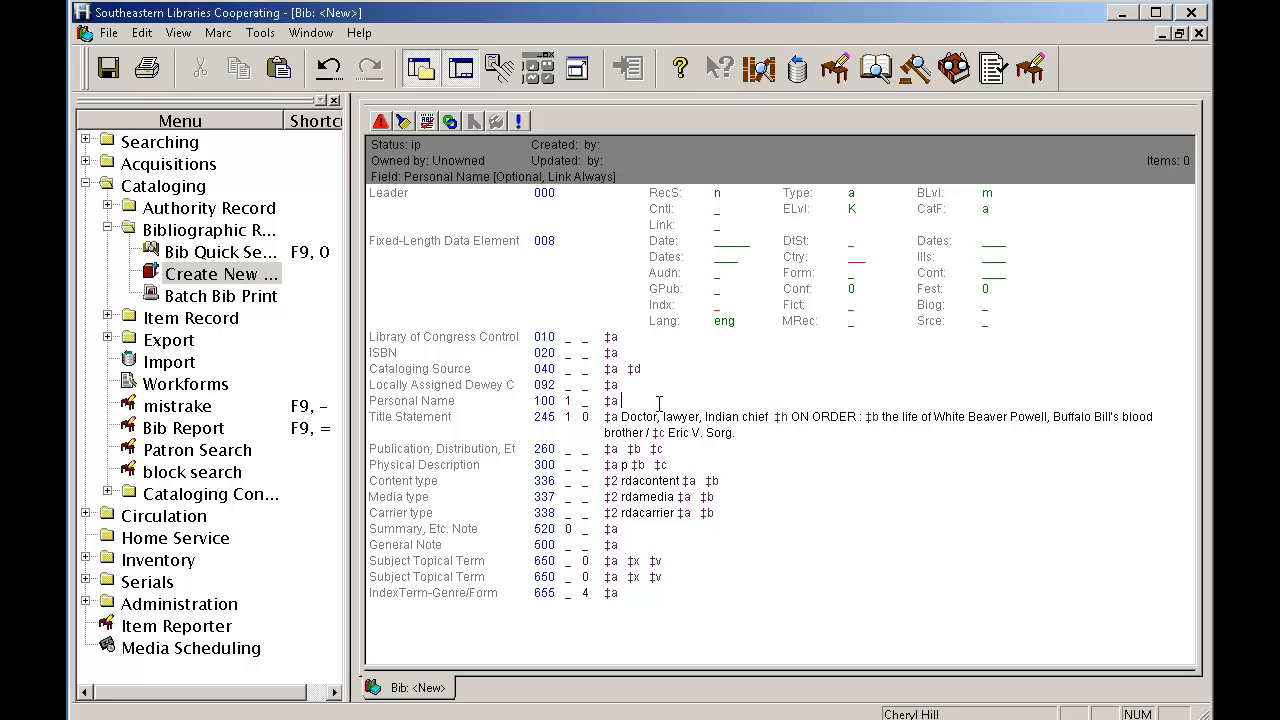
type("Sorg, Eric V.")
left_click(856, 417)
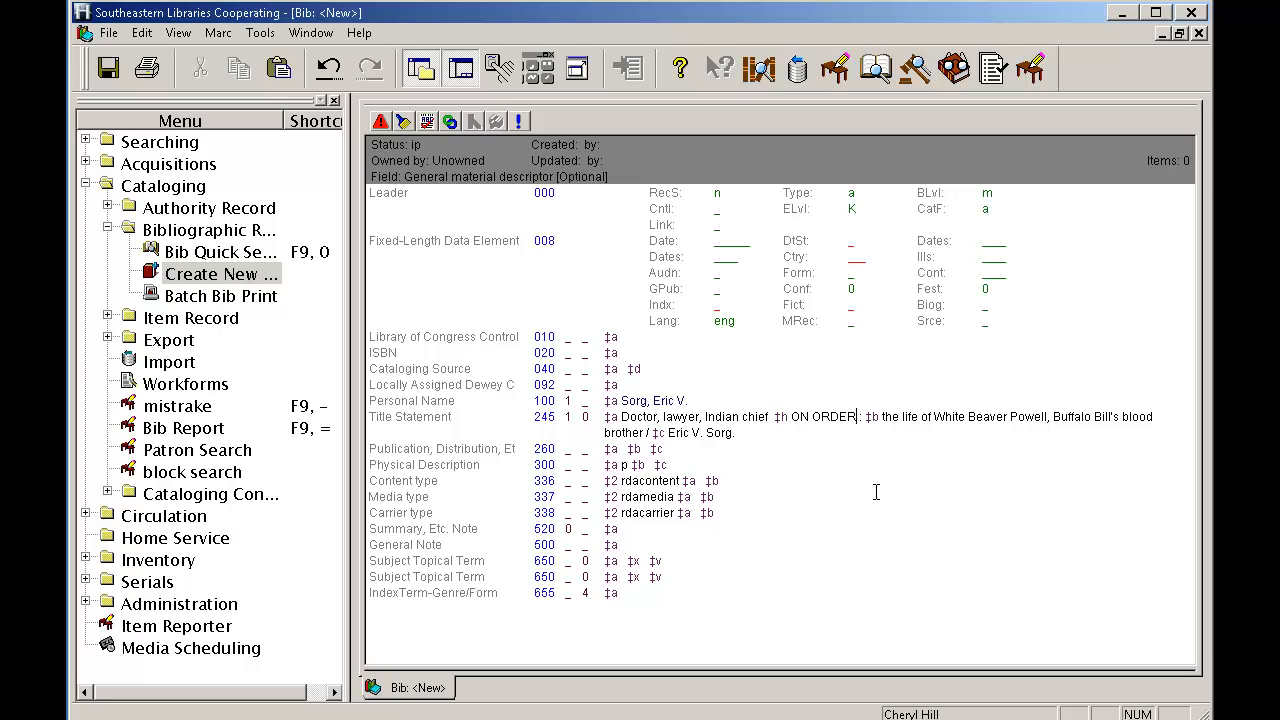
key("BackSpace")
key("BackSpace")
key("BackSpace")
key("BackSpace")
key("BackSpace")
key("BackSpace")
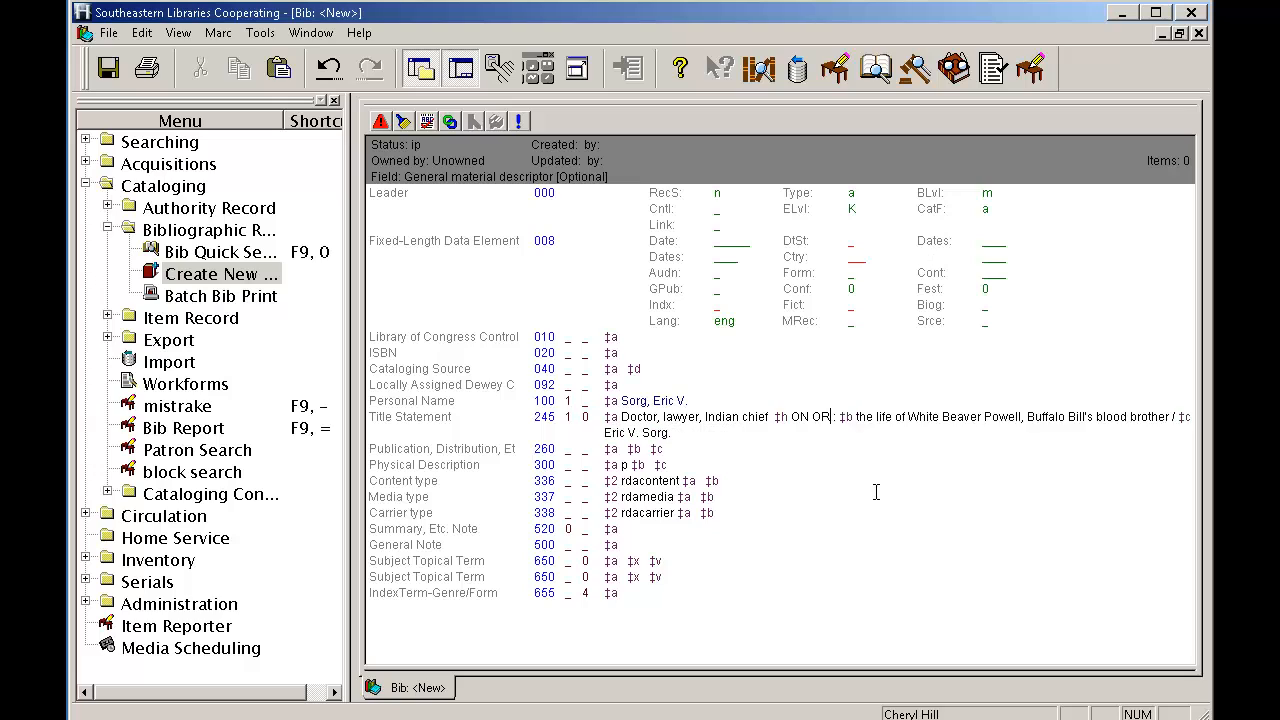
key("BackSpace")
key("BackSpace")
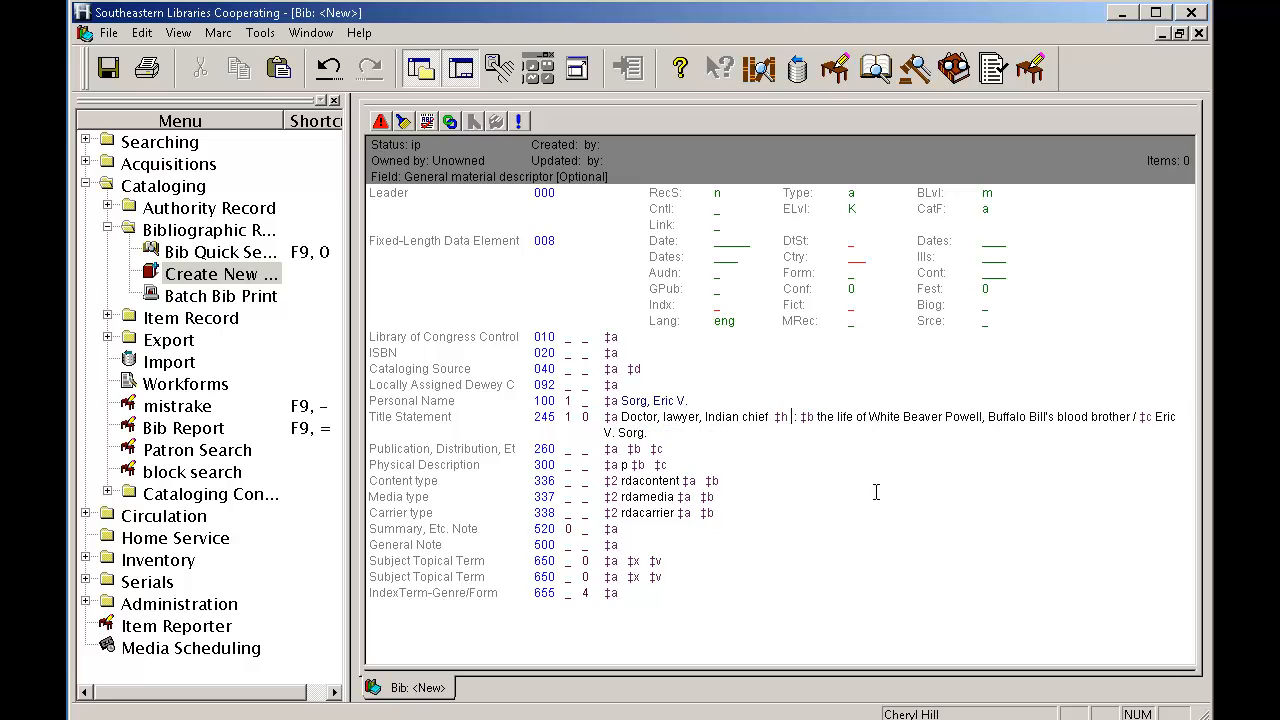
double_click(775, 417)
left_click(779, 429)
left_click_drag(772, 418, 793, 416)
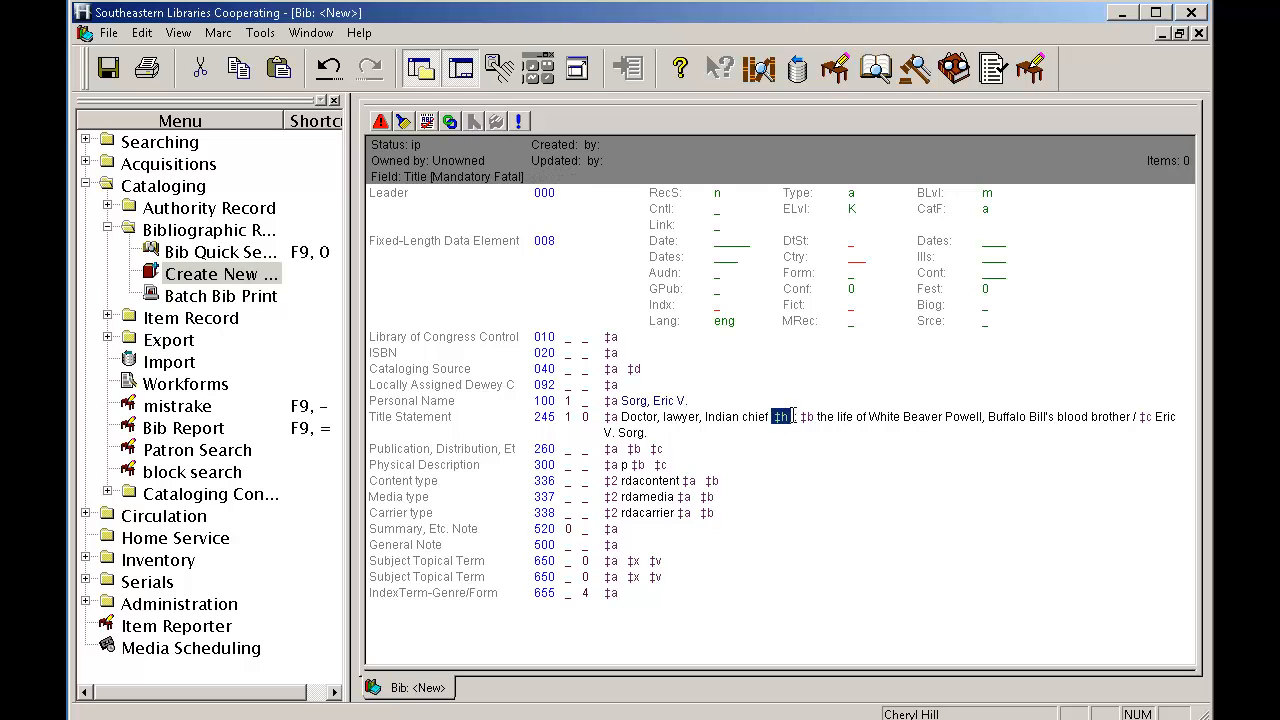
key("Delete")
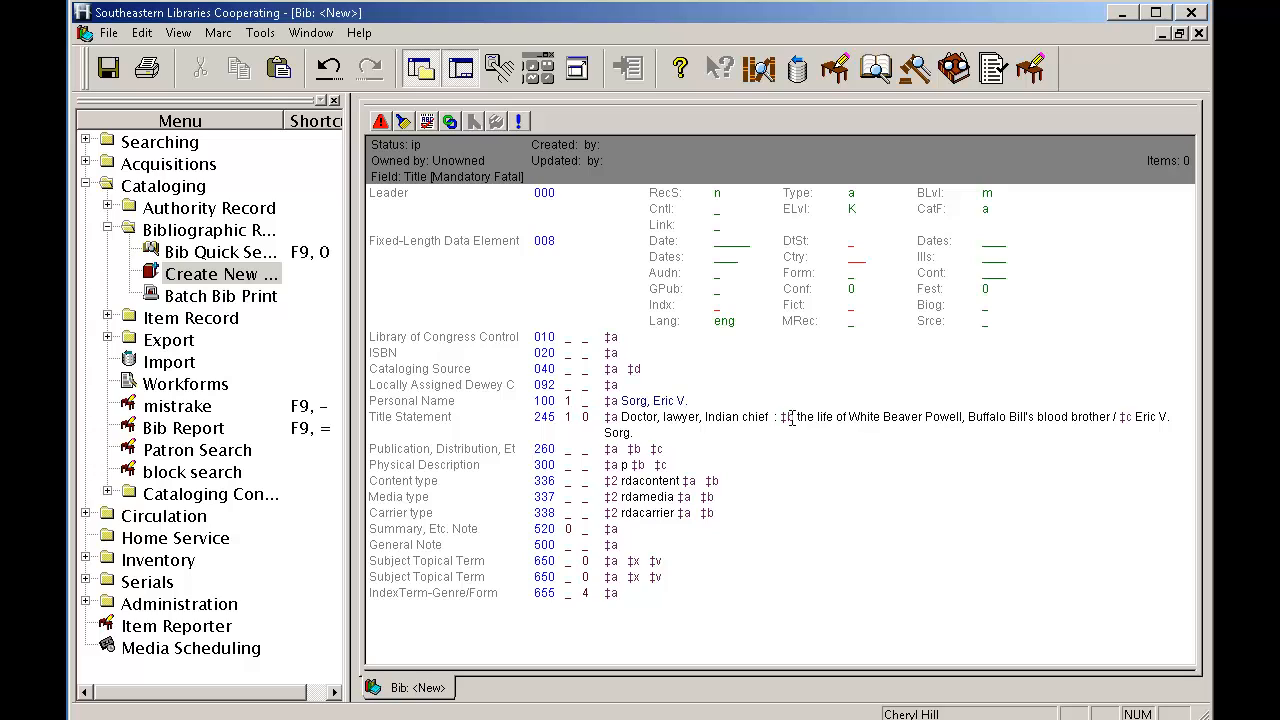
type("b")
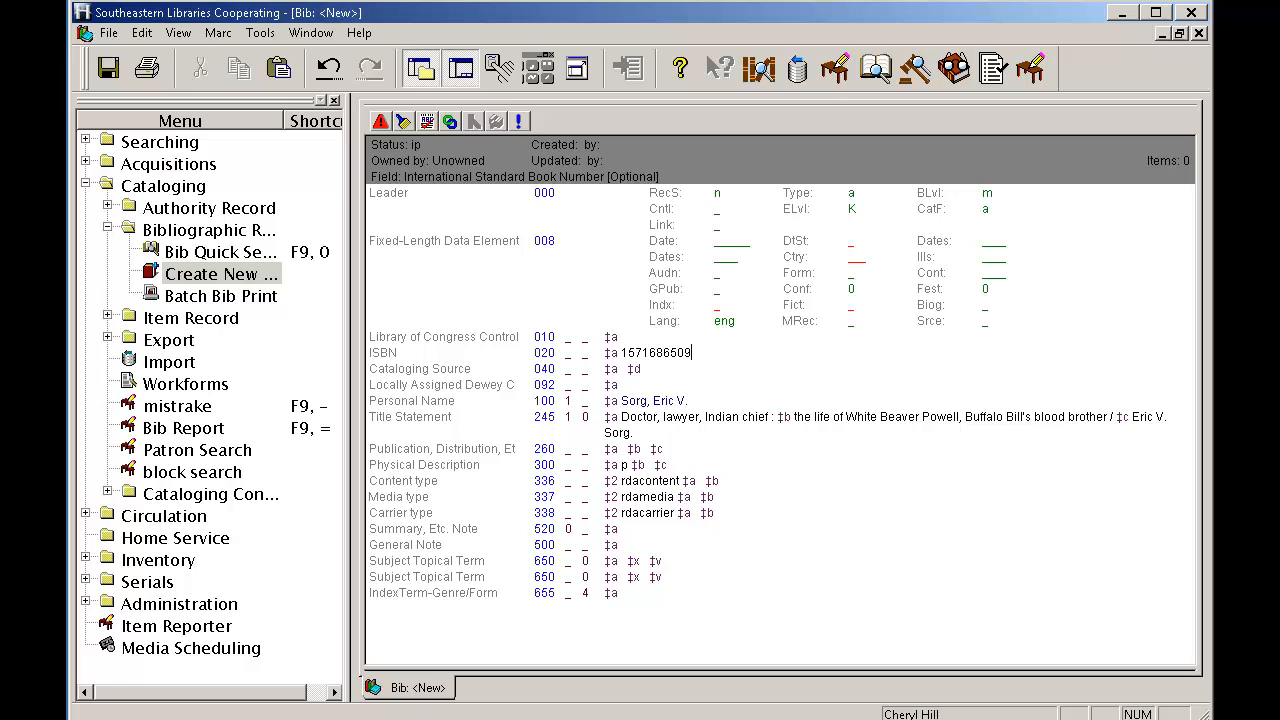
View the back cover and copyright page photos in Windows Photo Viewer and check the ISBN against field 020 of the record.
key("alt+Tab")
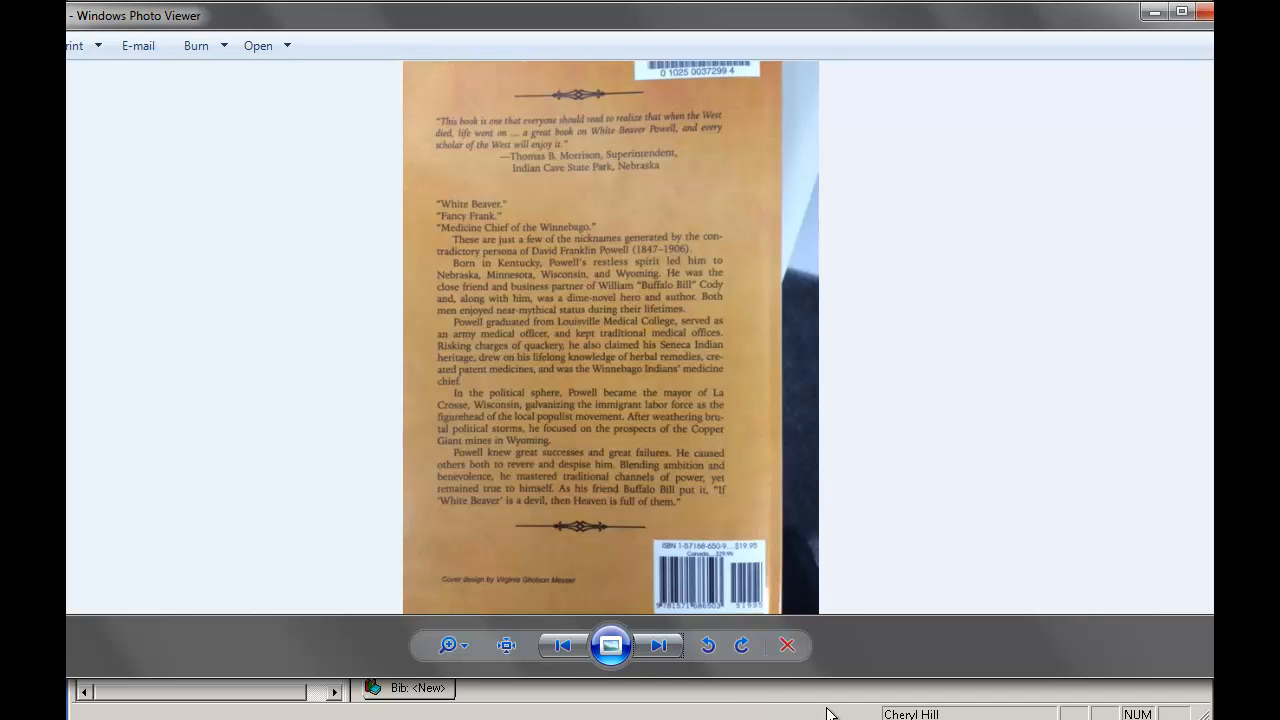
left_click(664, 646)
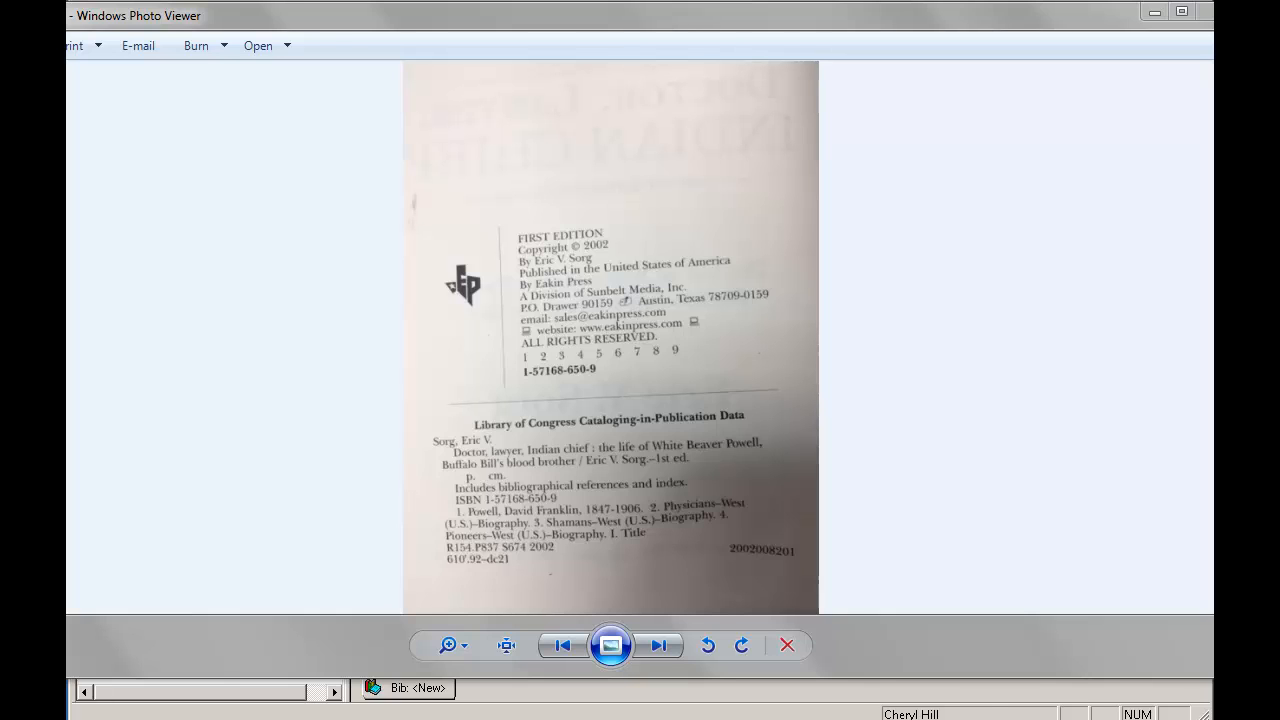
left_click(987, 712)
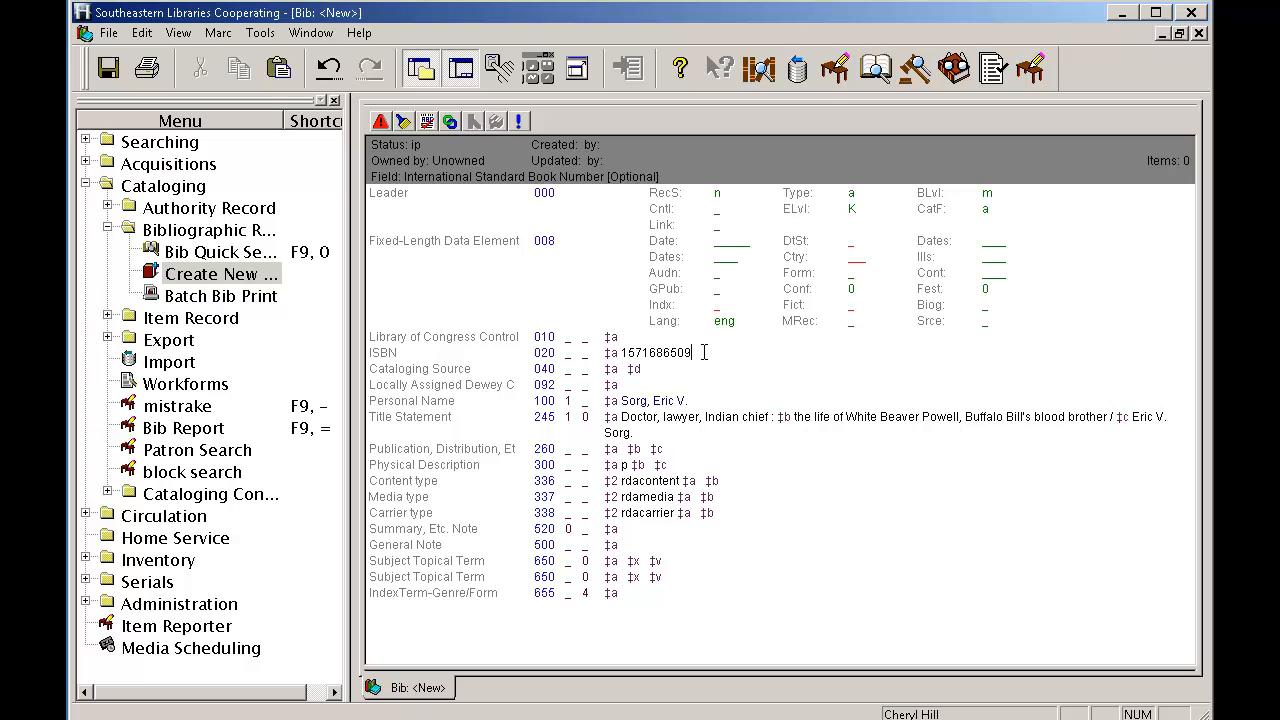
left_click_drag(692, 353, 620, 354)
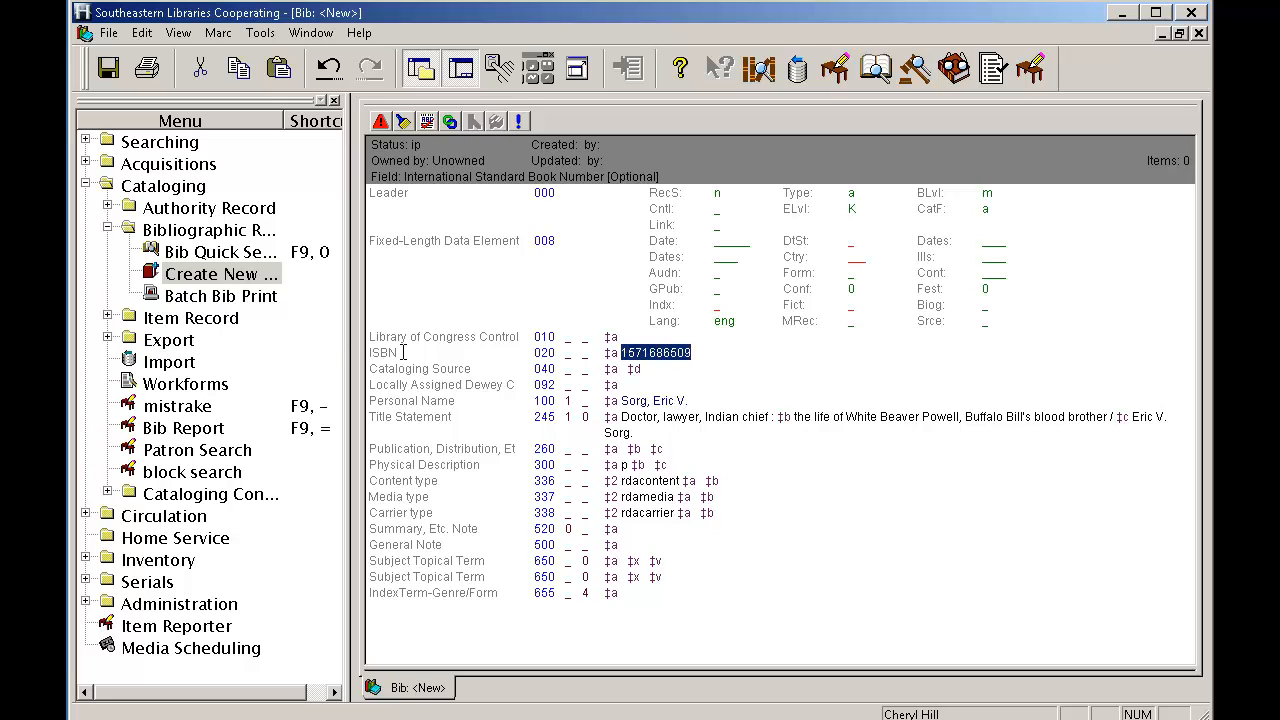
left_click(370, 353)
left_click(716, 368)
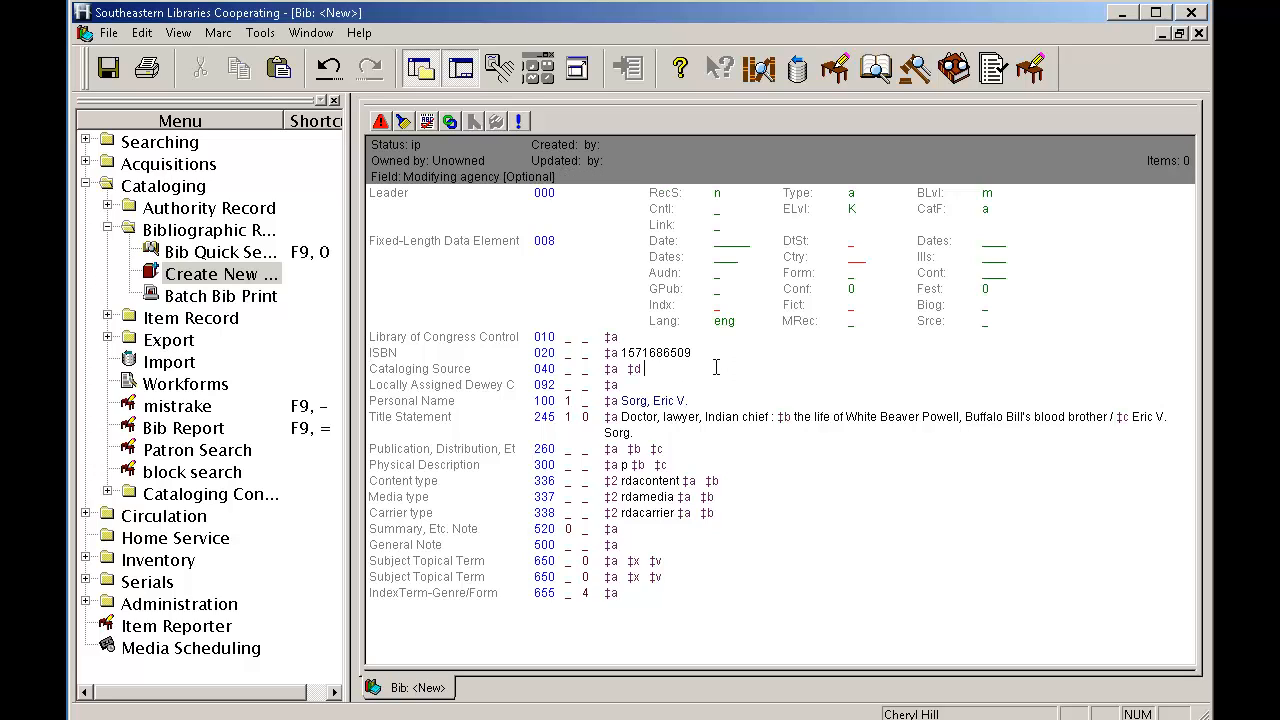
left_click(621, 354)
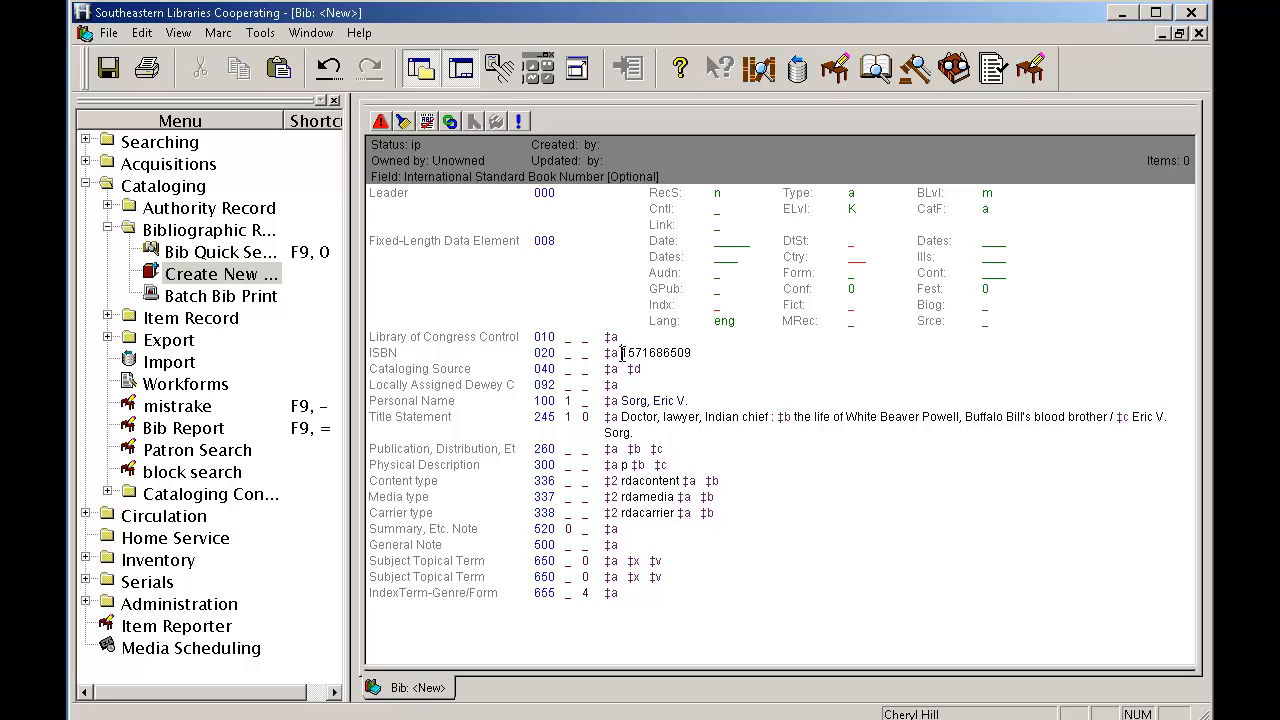
left_click(698, 356)
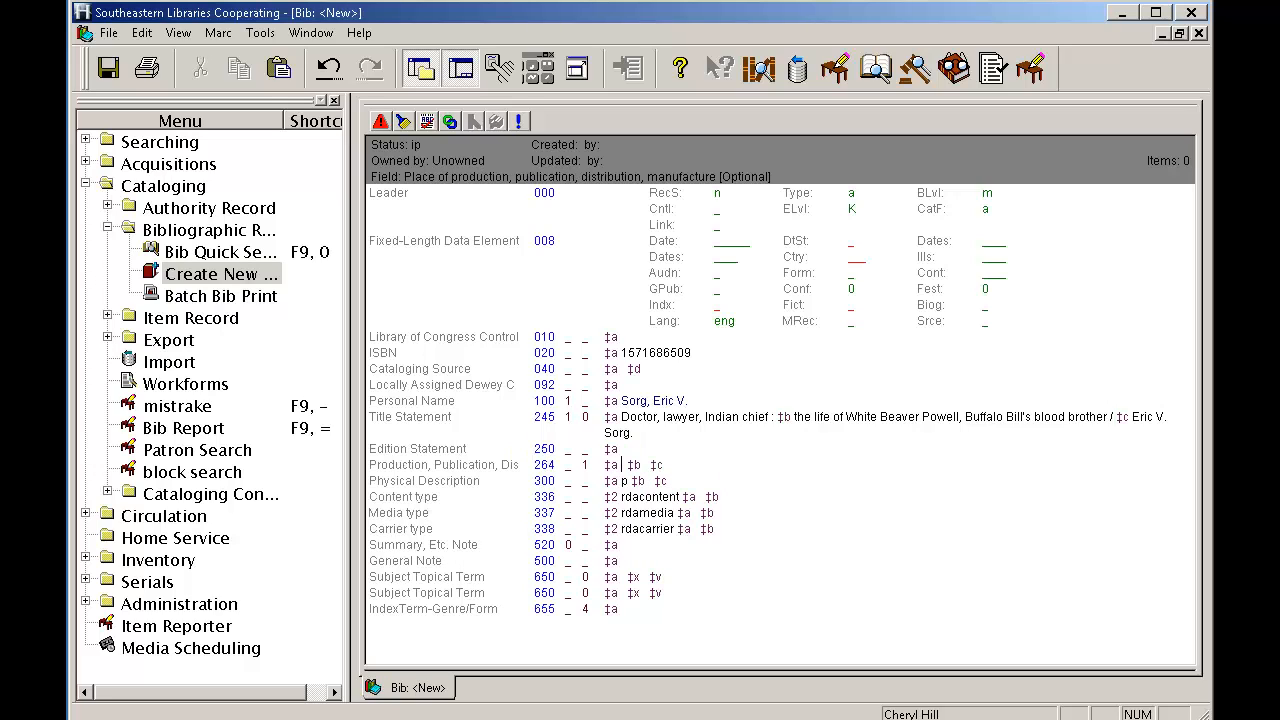
Enter "First edition" in field 250 and "Austin, Texas :" as the place of publication in field 264 ‡a.
left_click(624, 449)
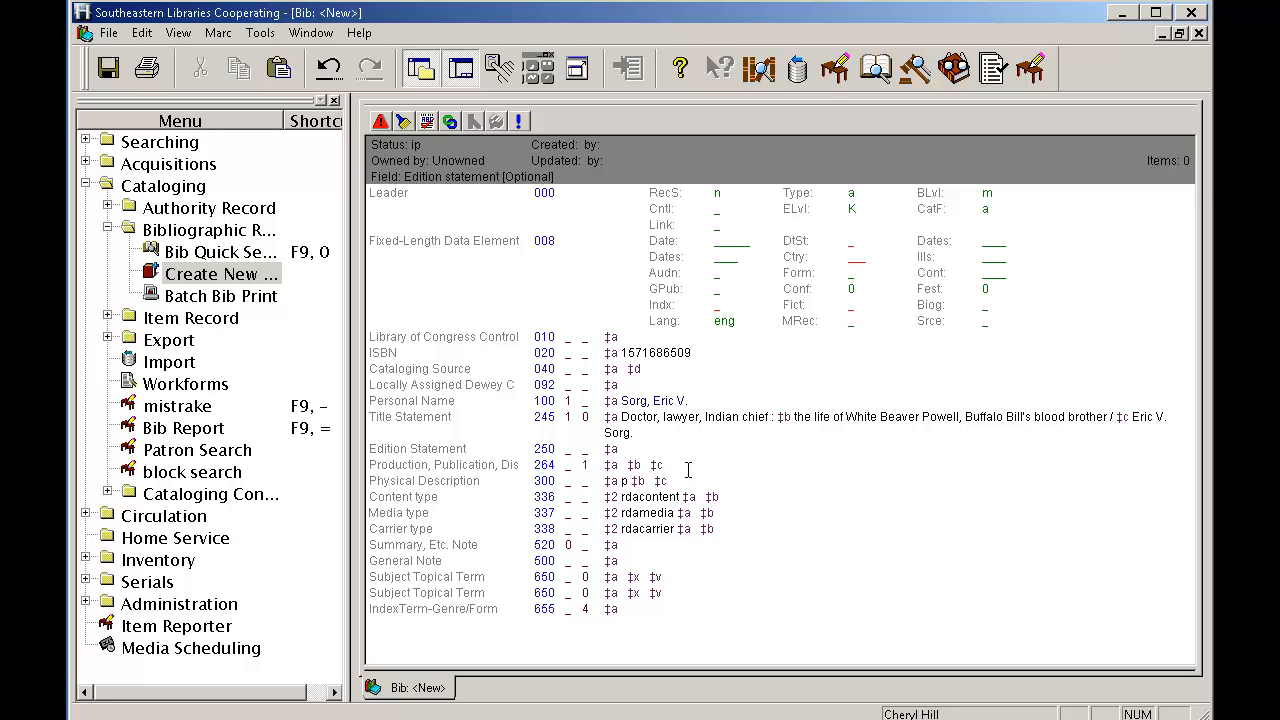
type("First edition")
left_click(623, 465)
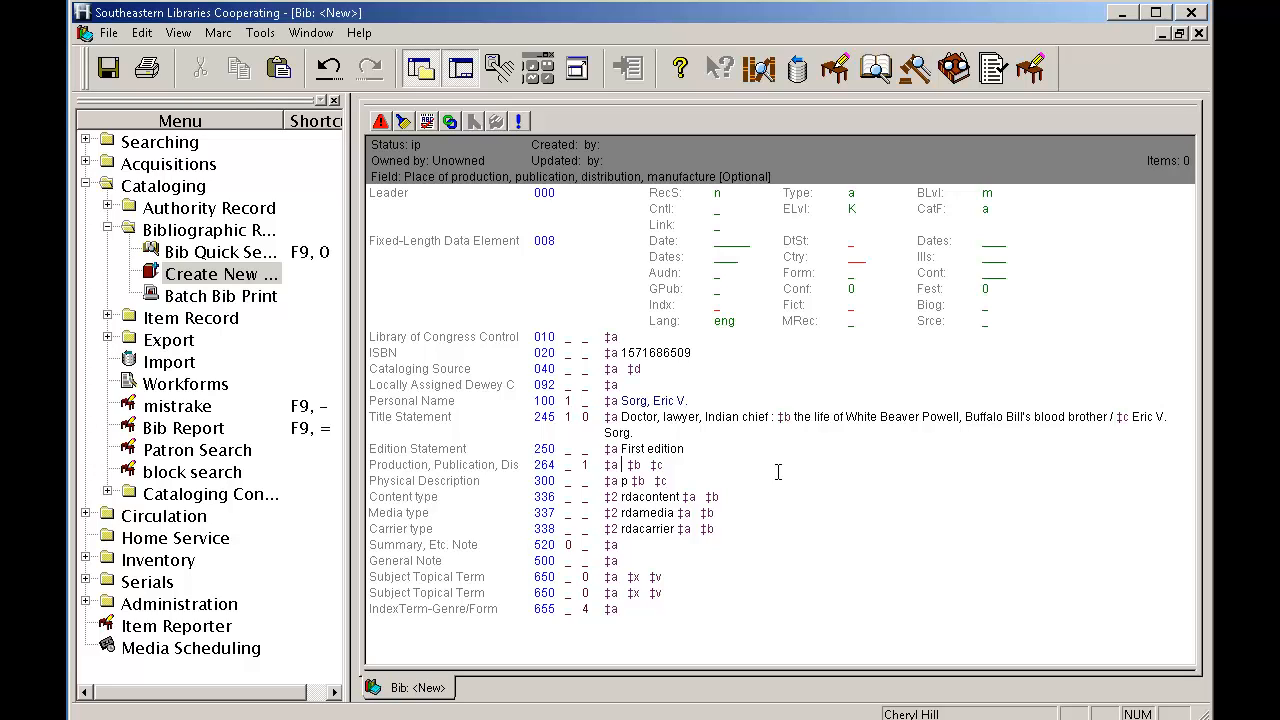
type("Austin, Texas :")
key("BackSpace")
type(":")
key("Right")
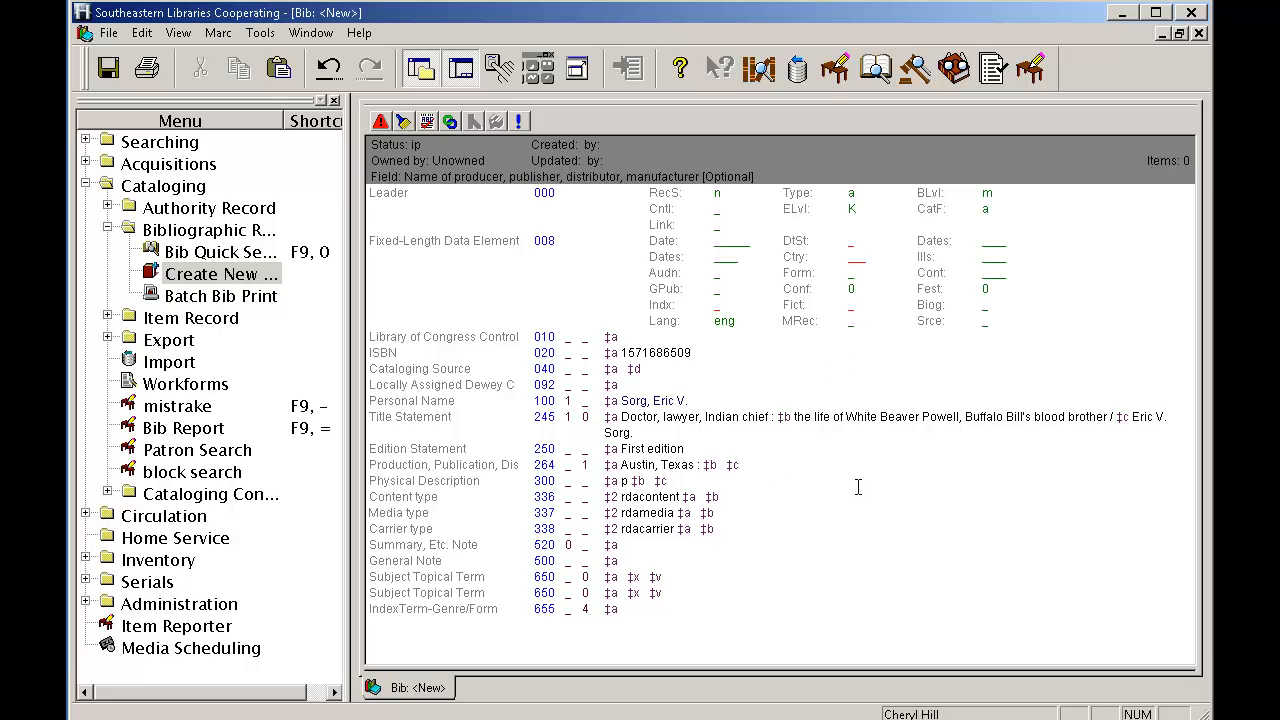
Enter Eakin Press as the publisher in subfield ‡b of field 264.
type("Eakin")
type("Press")
type(",")
key("End")
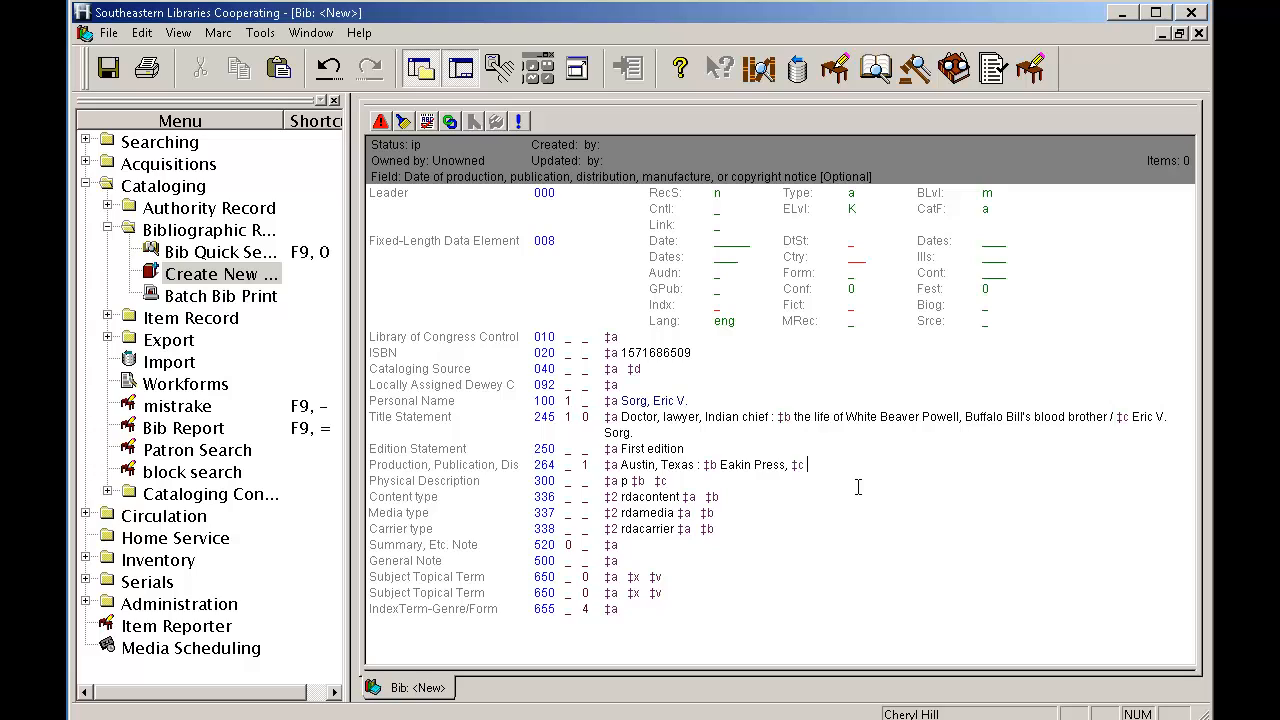
key("Left")
key("Left")
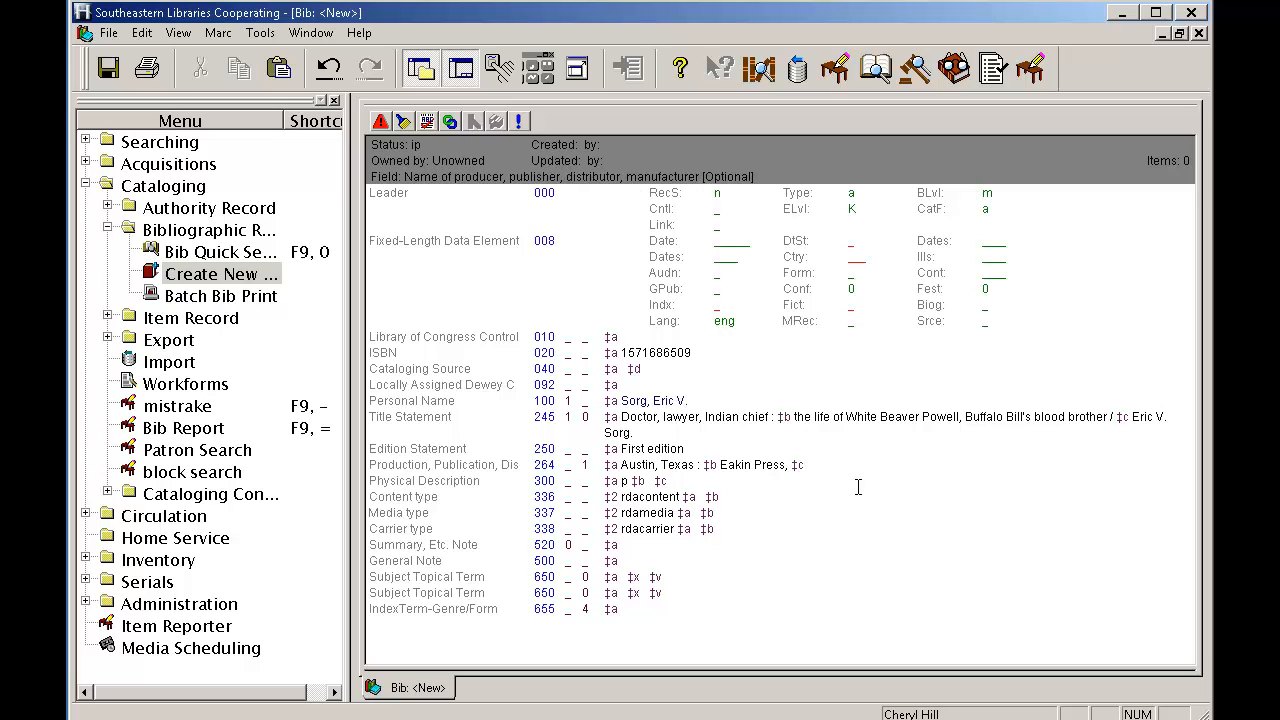
key("BackSpace")
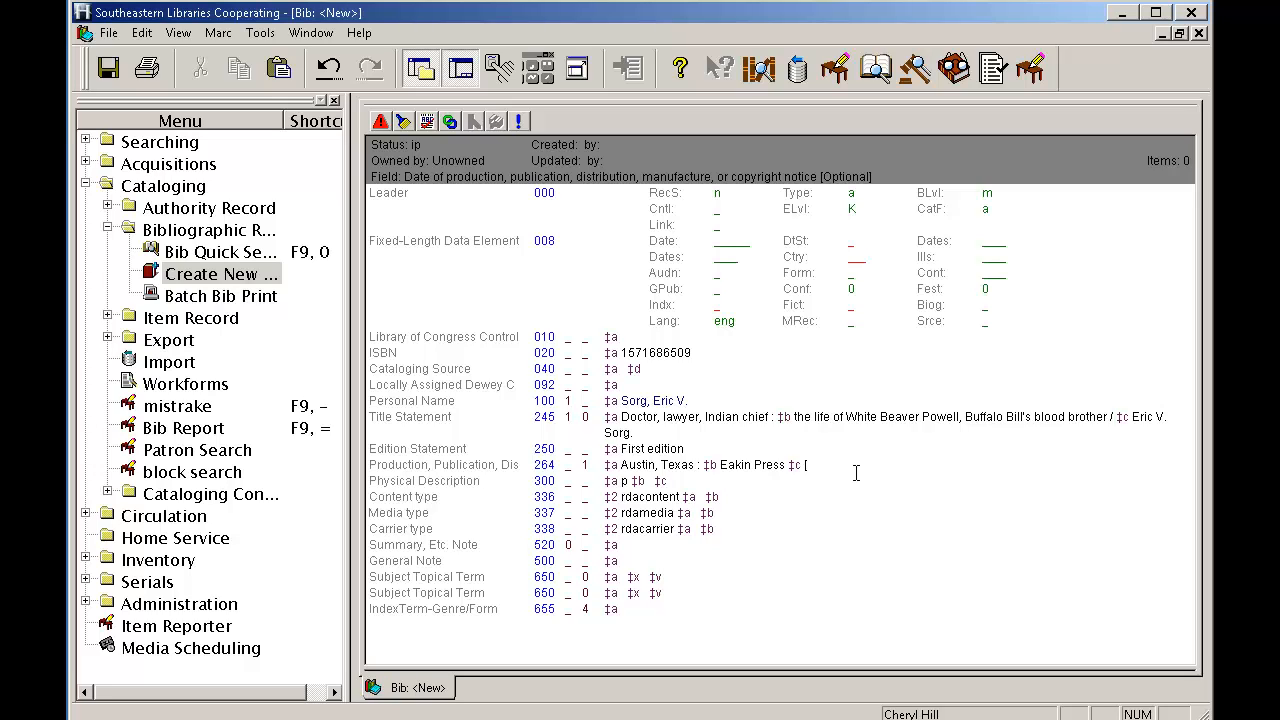
Enter the publication date "[2002]." in 264 ‡c and put a comma after Eakin Press.
type("201")
type("2")
type("02]")
key("BackSpace")
key("Left")
key("Left")
key("Left")
key("Left")
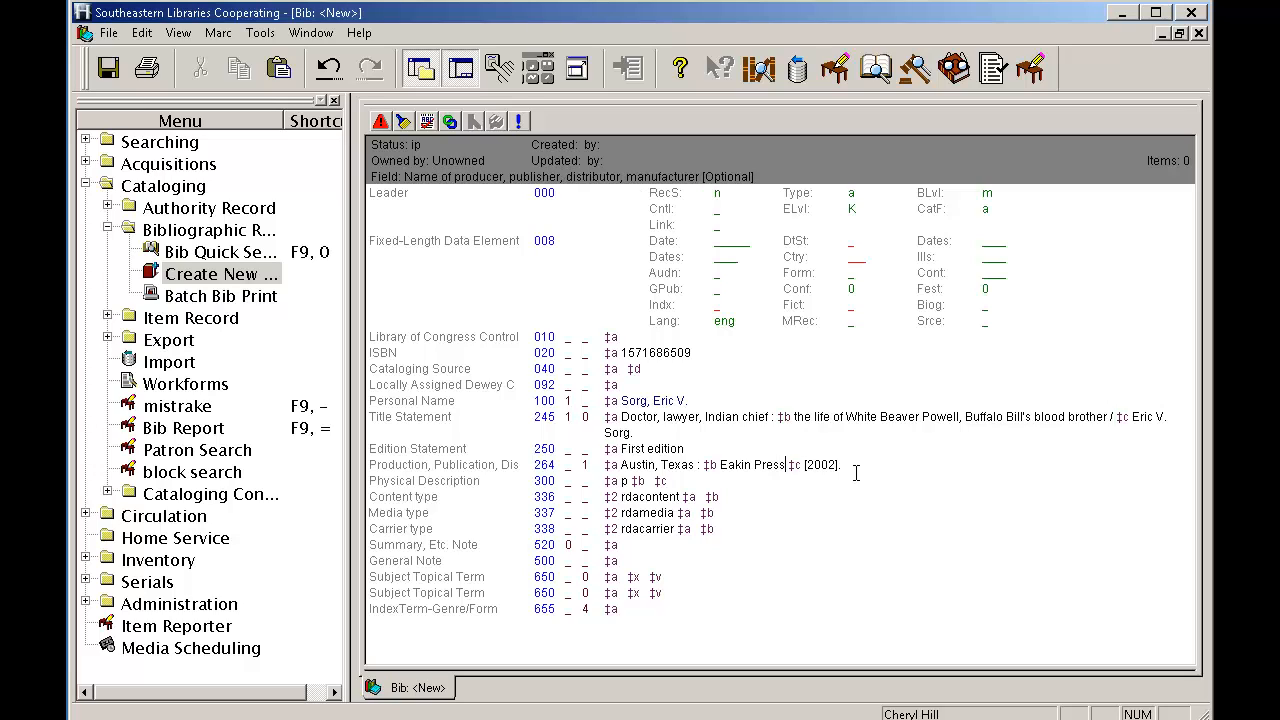
type(",")
key("Down")
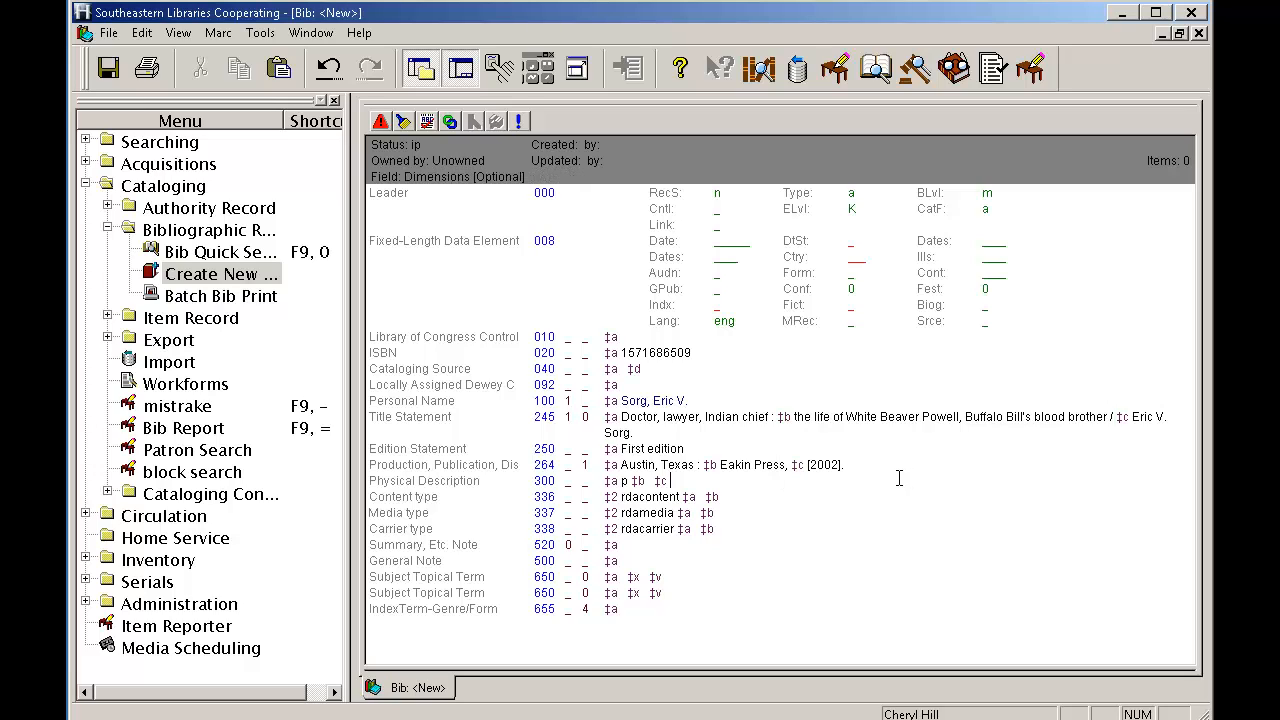
Insert a second 264 tag below field 300, with second indicator 4 and a subfield ‡a.
left_click(140, 33)
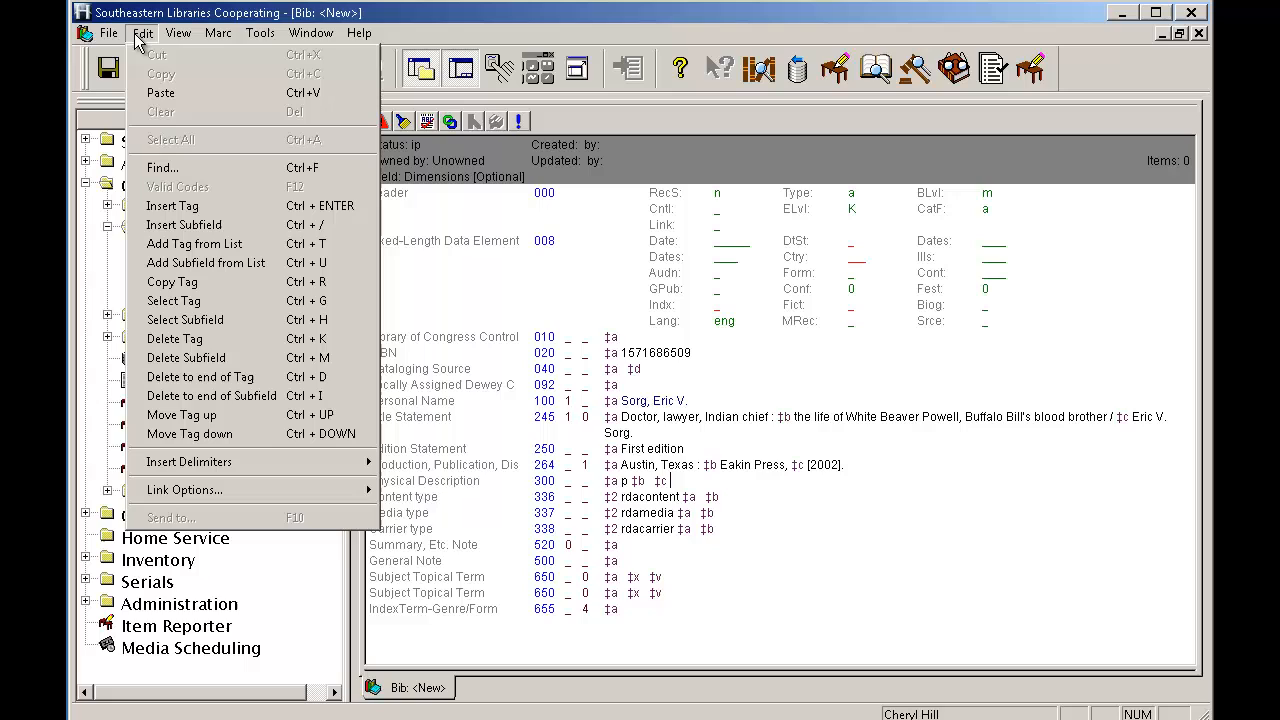
left_click(195, 207)
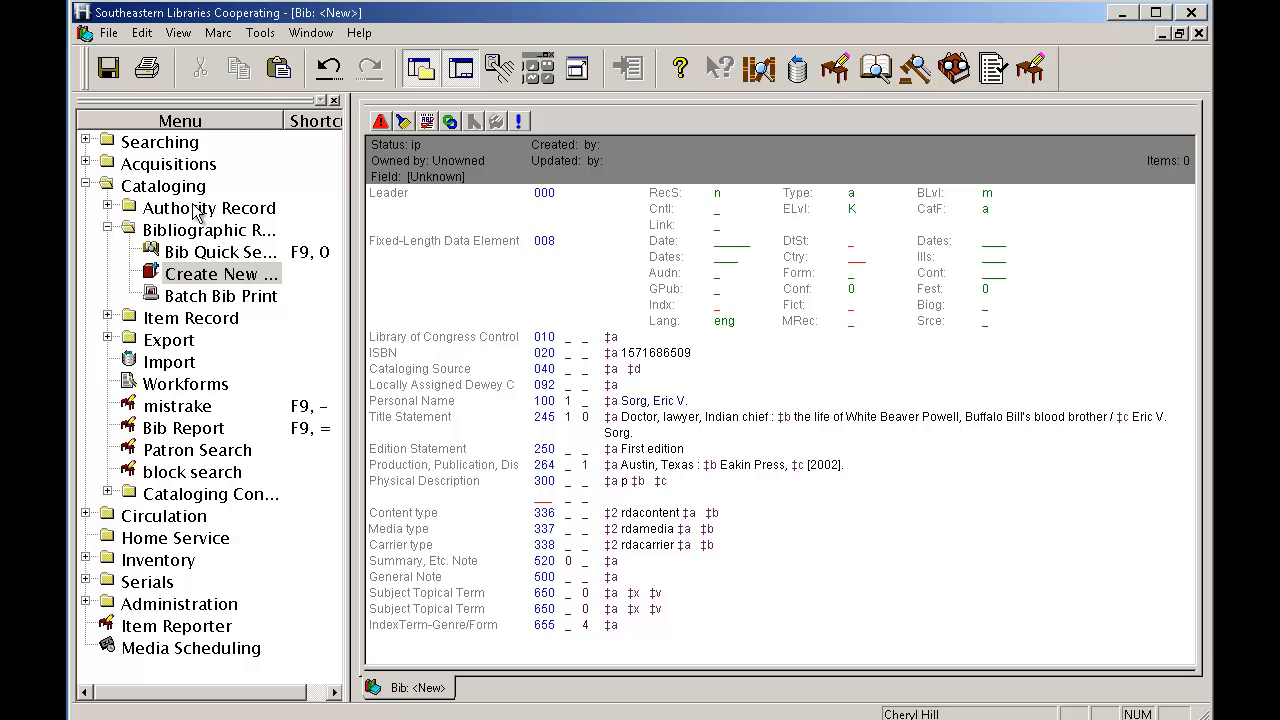
type("264")
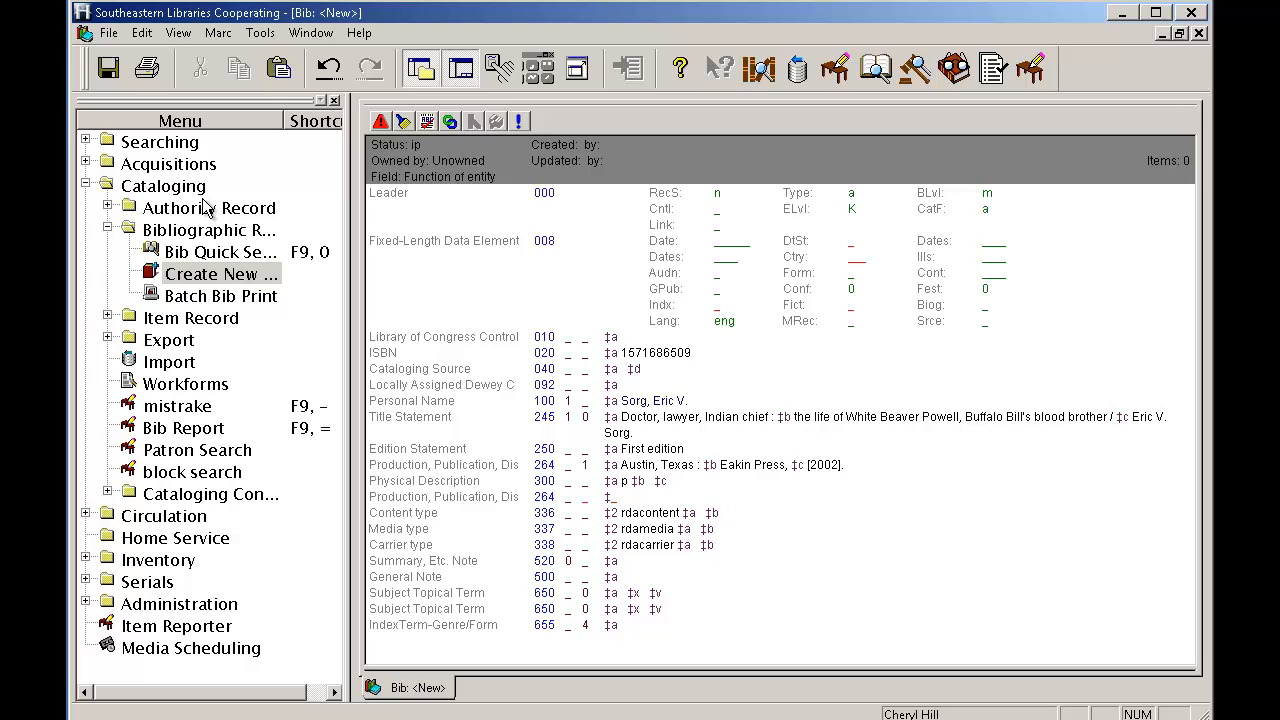
type("4 ‡a")
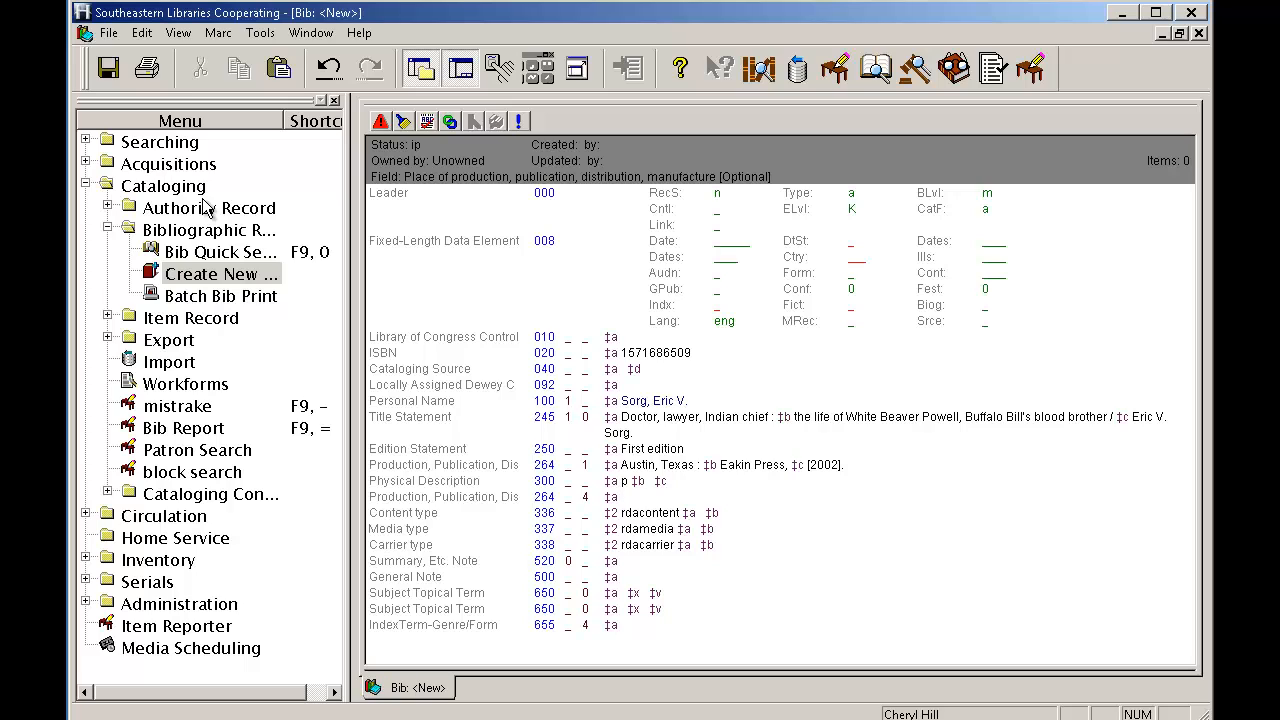
Enter the copyright date ©2002 in the new 264 field, using the special-character palette for the symbol, and change its subfield to ‡c.
left_click(538, 68)
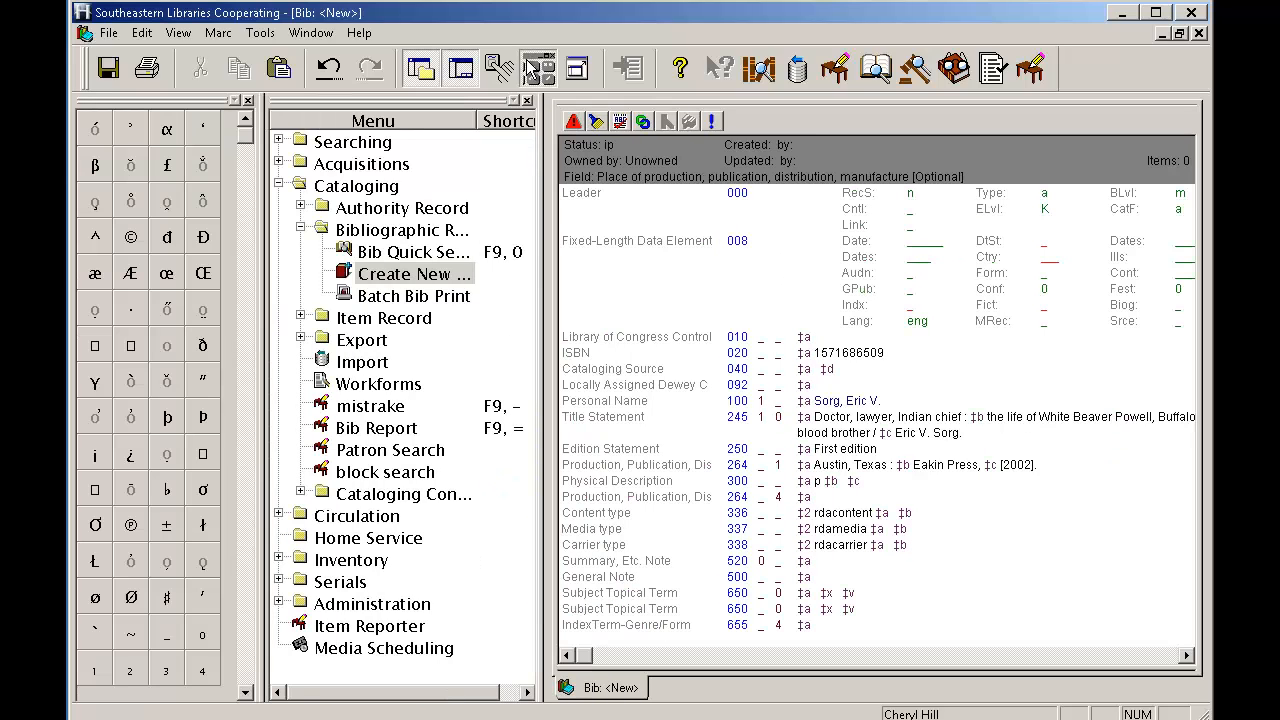
left_click(133, 242)
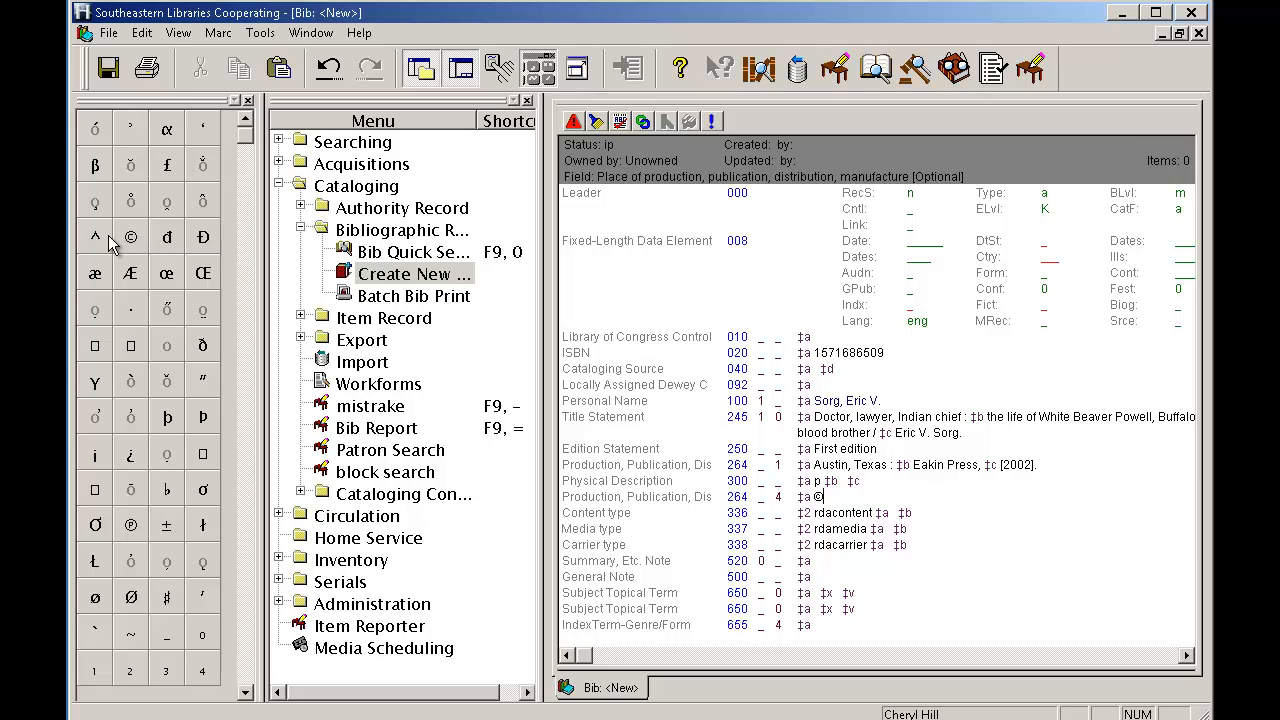
left_click(540, 76)
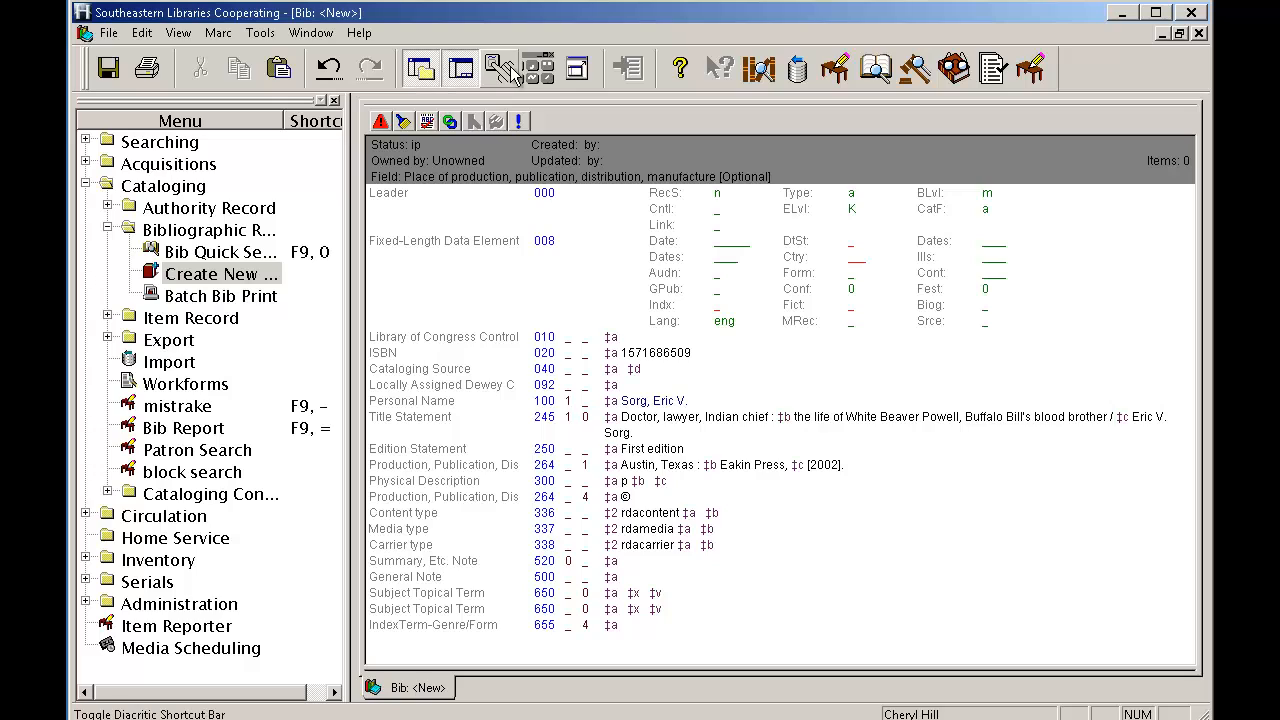
type("2")
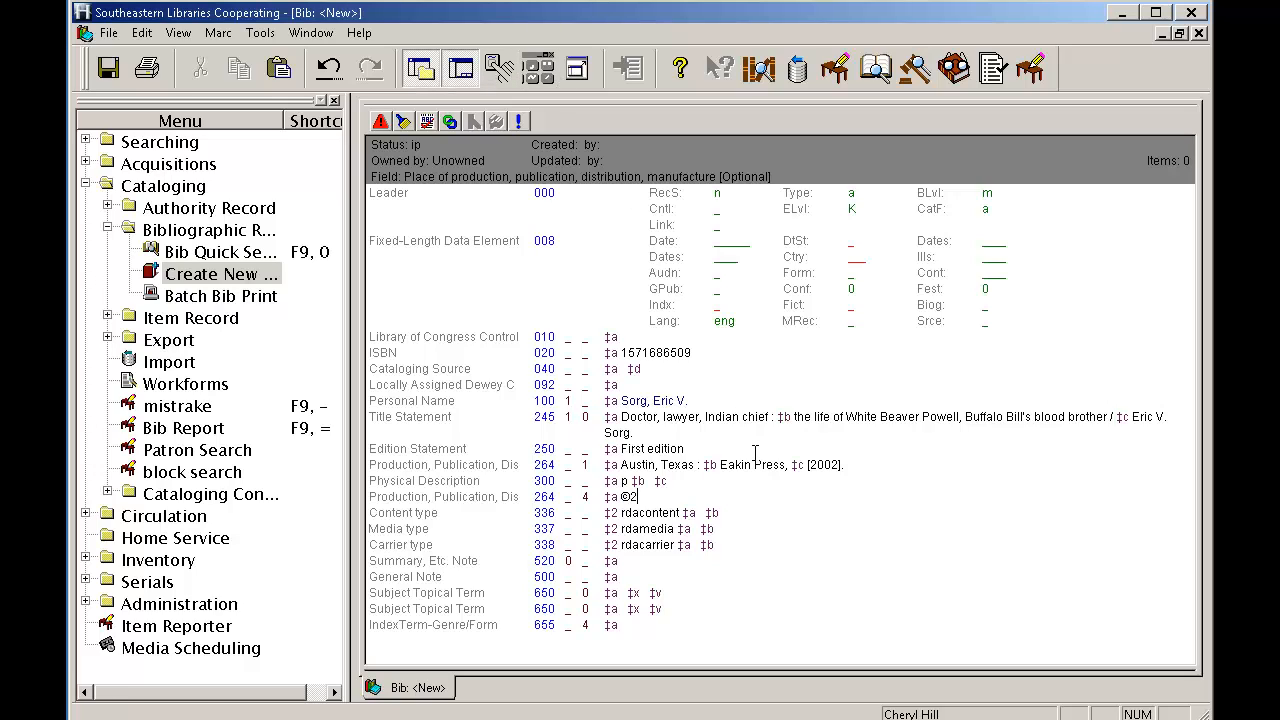
type("001")
key("BackSpace")
type("2")
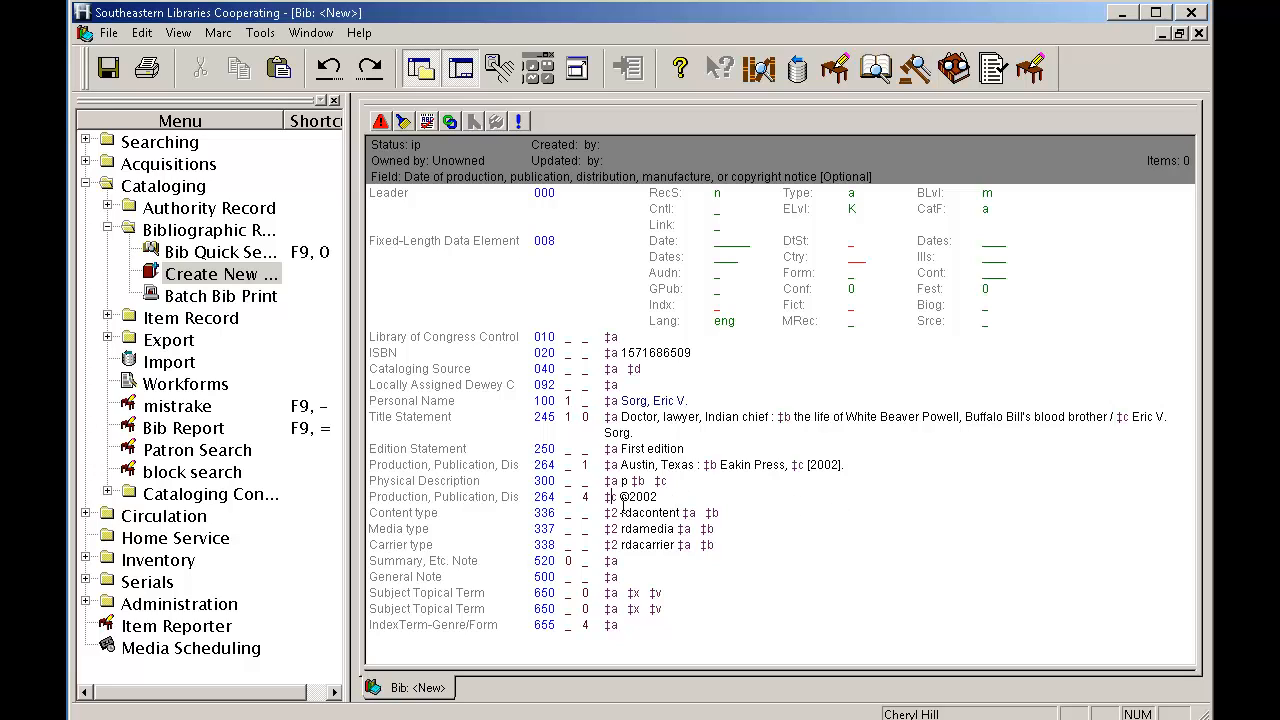
Replace the placeholder p in field 300 ‡a with the extent "vii, 211 pages :".
left_click(558, 481)
left_click(549, 465)
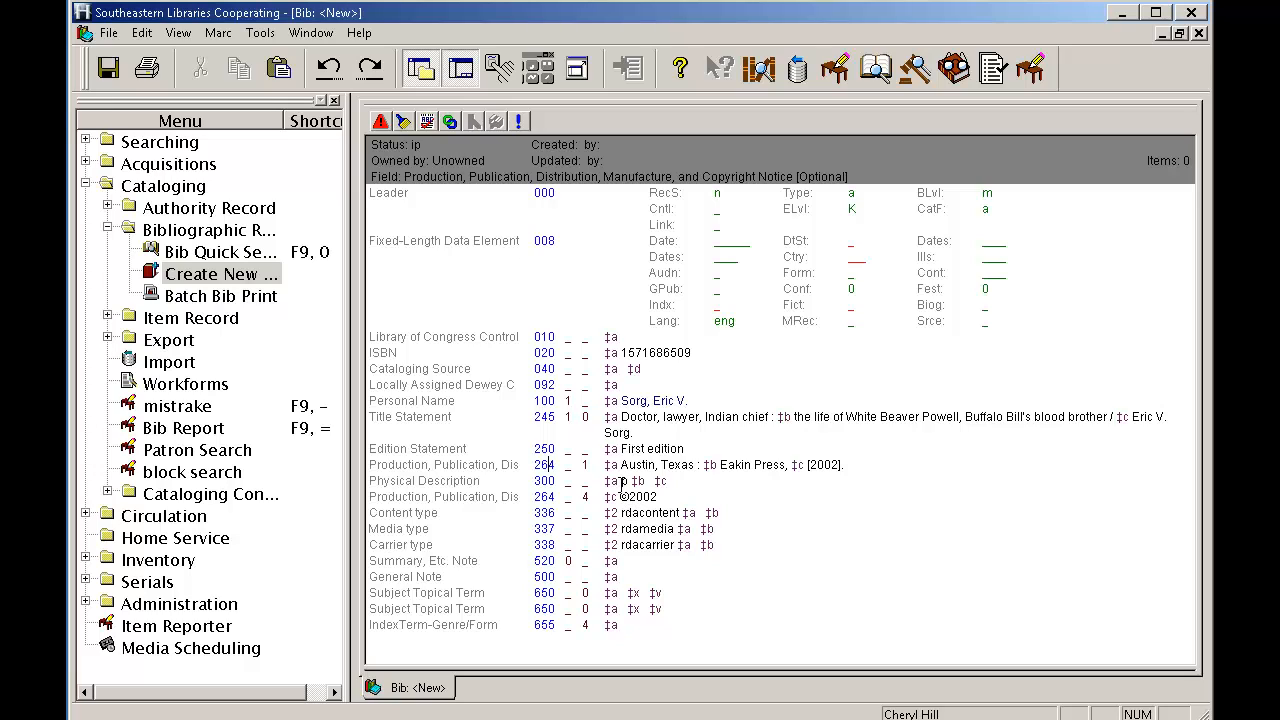
left_click(621, 485)
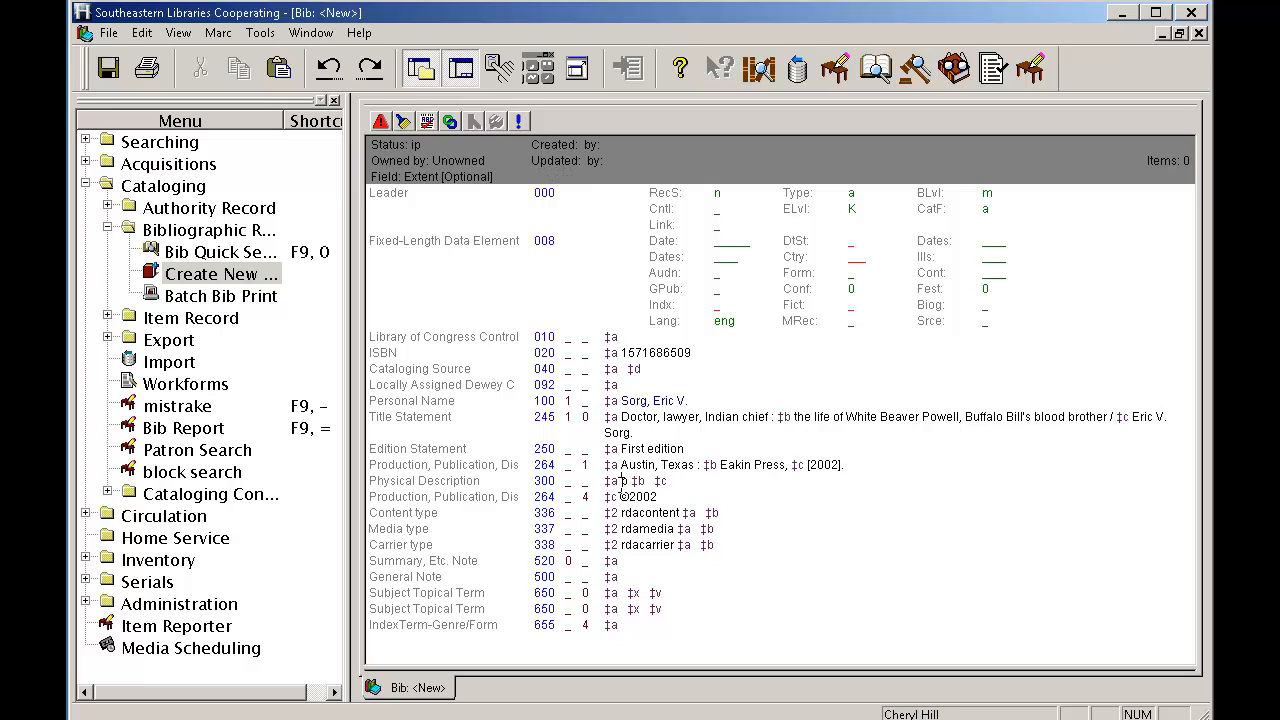
left_click(549, 481)
left_click(622, 485)
type("p")
type("vii")
type(",")
type("2")
type("11 p")
type("ages")
type(" :")
key("Right")
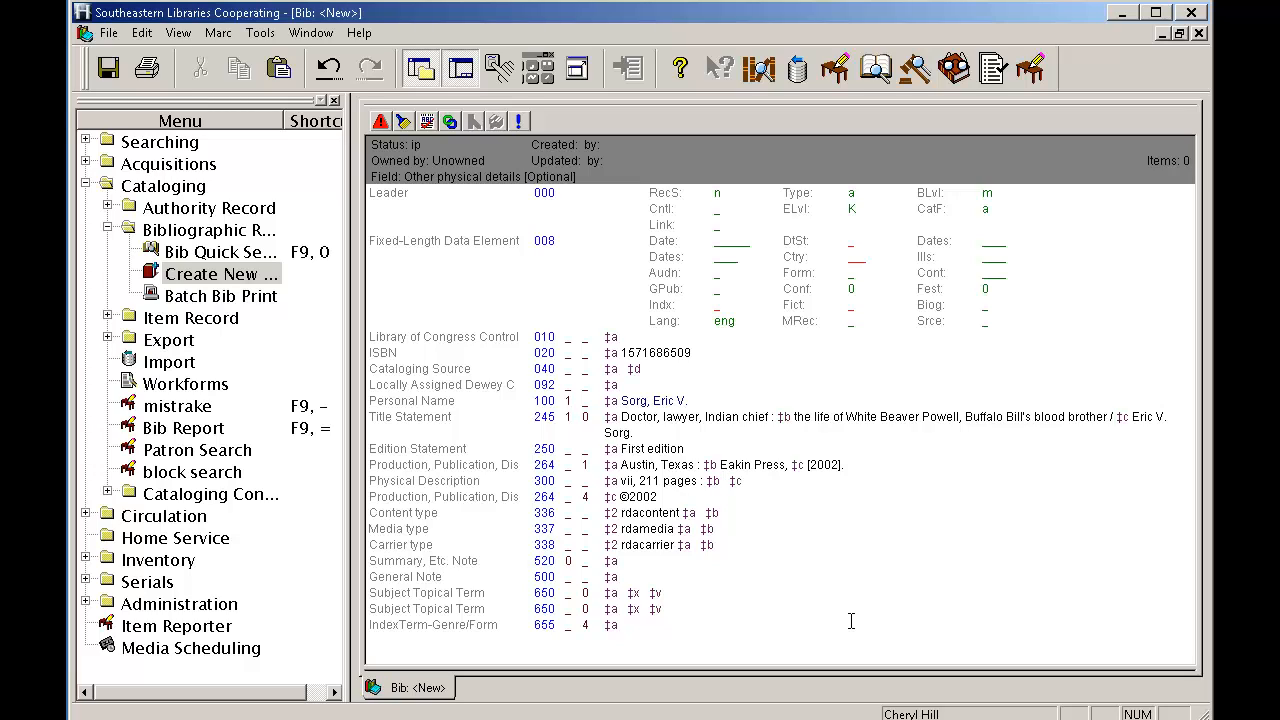
Complete field 300 with "illustrations ;" in ‡b and "24 cm." in ‡c.
type("illustratiojn")
key("BackSpace")
key("BackSpace")
type("ins")
key("BackSpace")
key("BackSpace")
key("BackSpace")
type("ns ;")
key("Right")
key("Right")
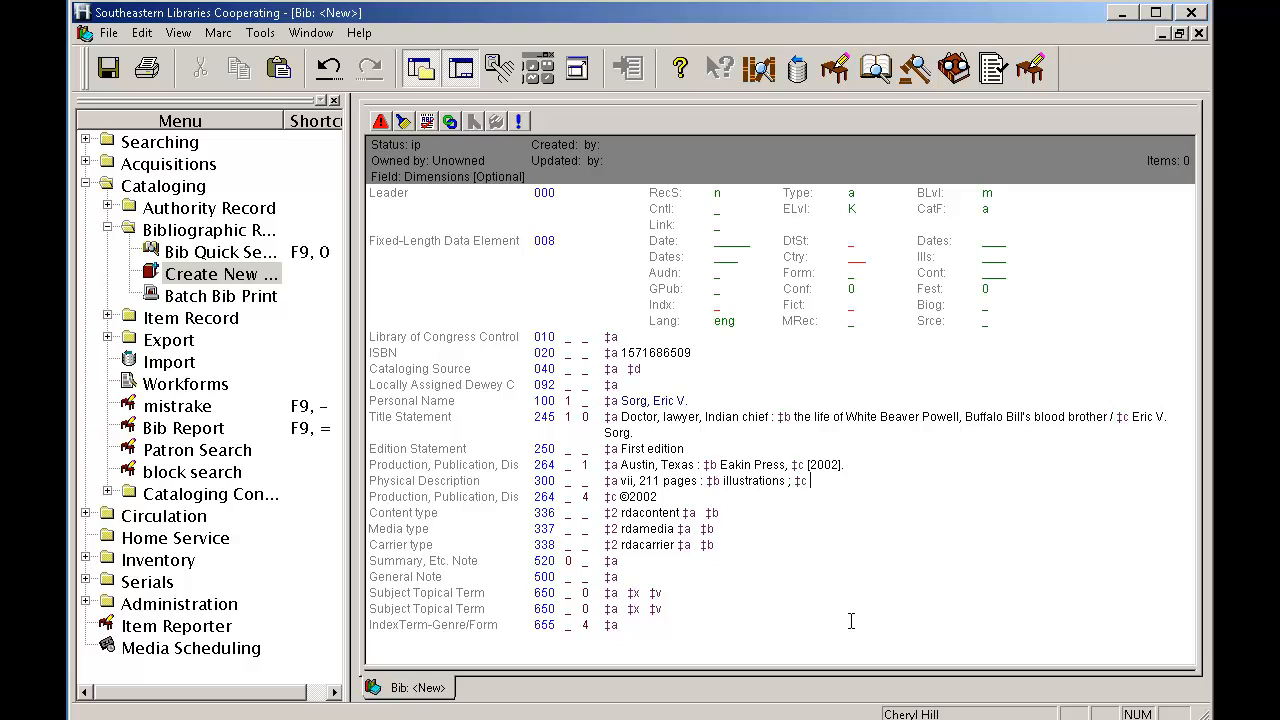
type("2")
type("4 cm.")
Look up normal books in the GMD to CMC handout in Google Docs and enter text, unmediated and volume in fields 336, 337 and 338 ‡a.
left_click(698, 513)
left_click(565, 543)
left_click(698, 512)
key("alt+Tab")
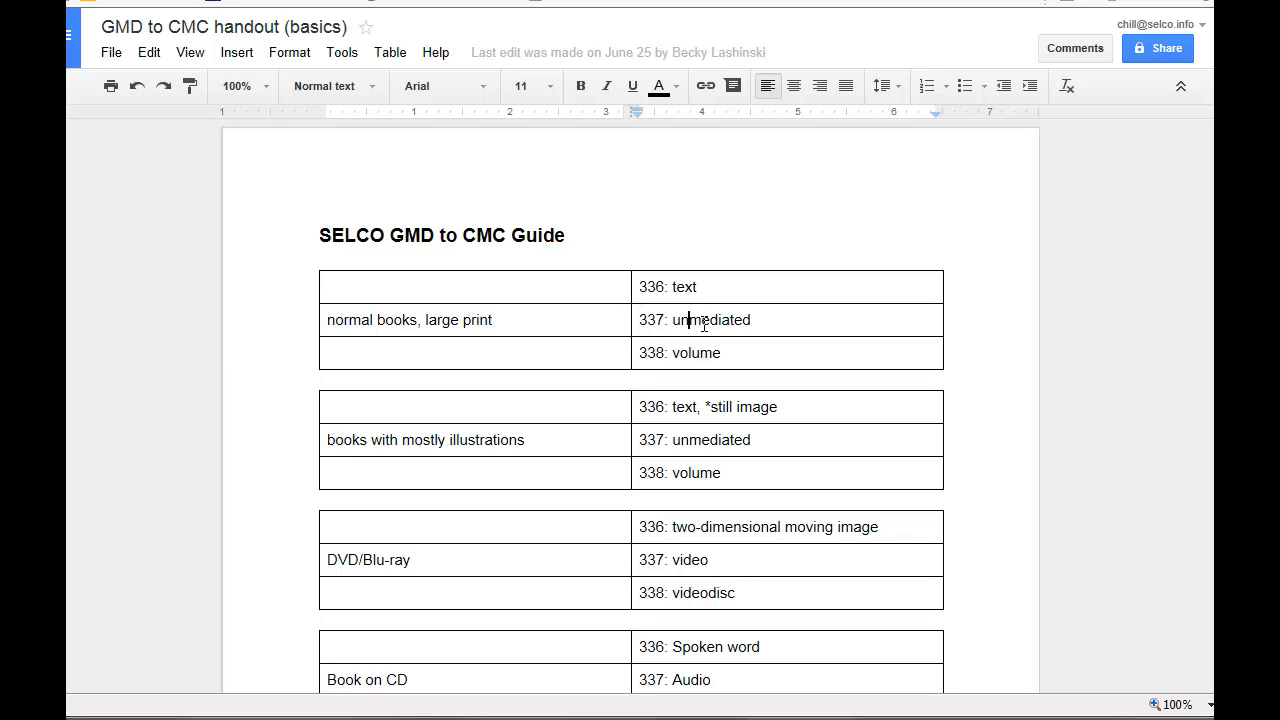
left_click_drag(672, 320, 751, 322)
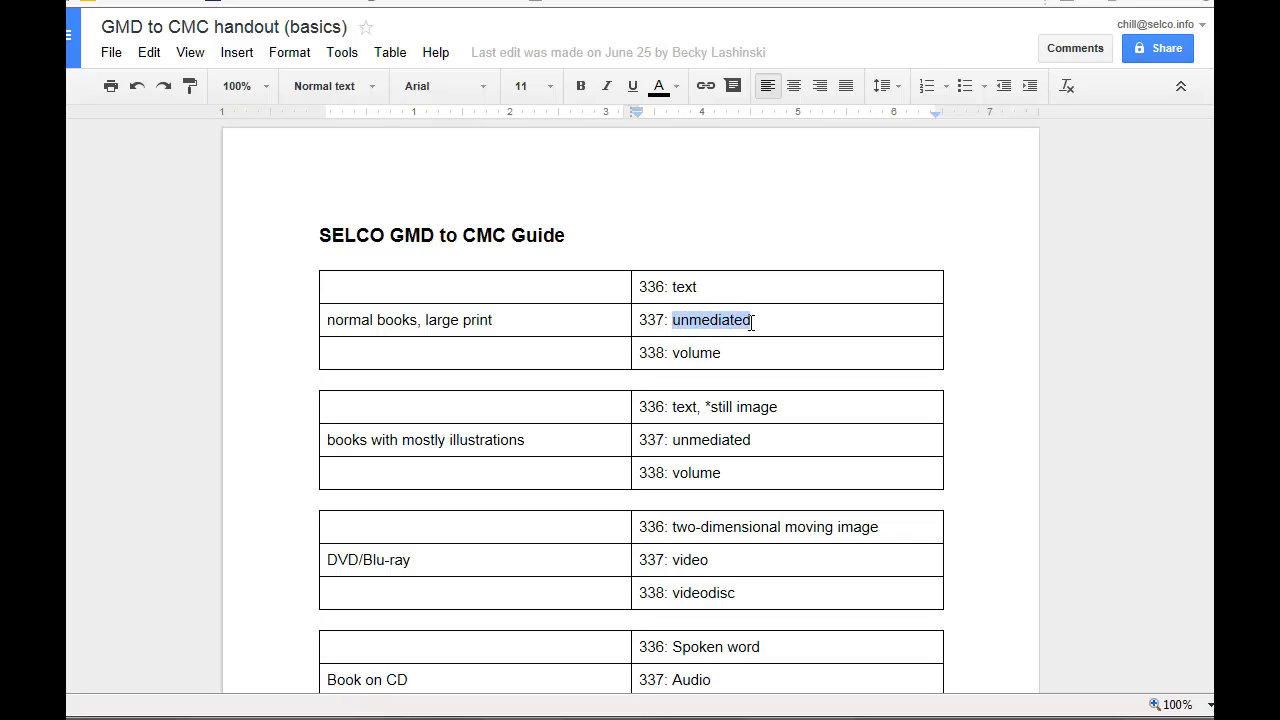
left_click_drag(700, 287, 668, 288)
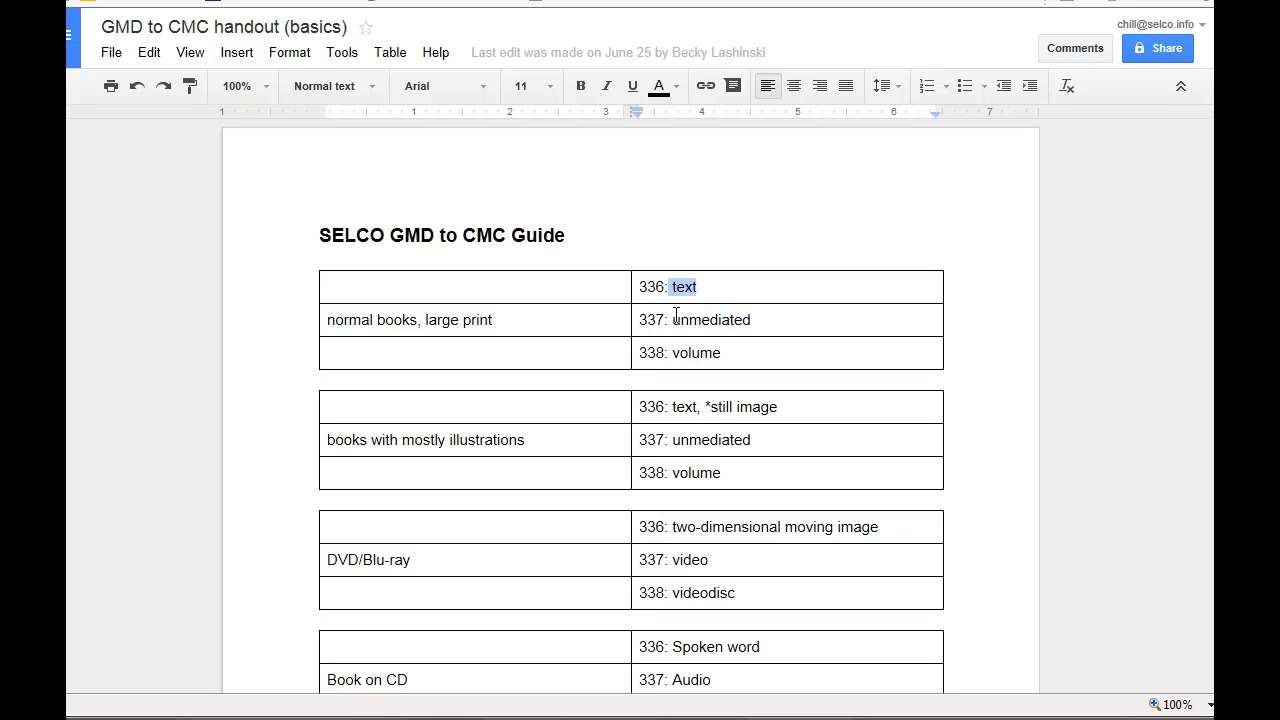
left_click_drag(327, 320, 417, 320)
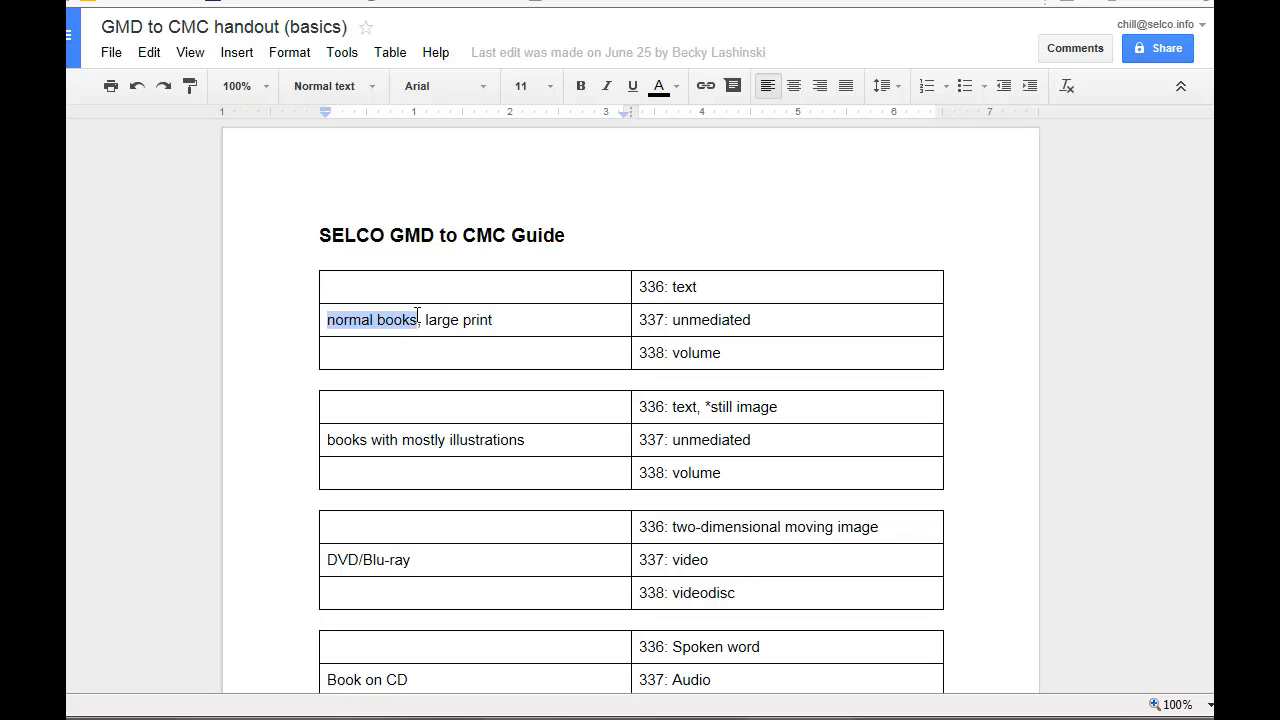
left_click(684, 318)
left_click(686, 352)
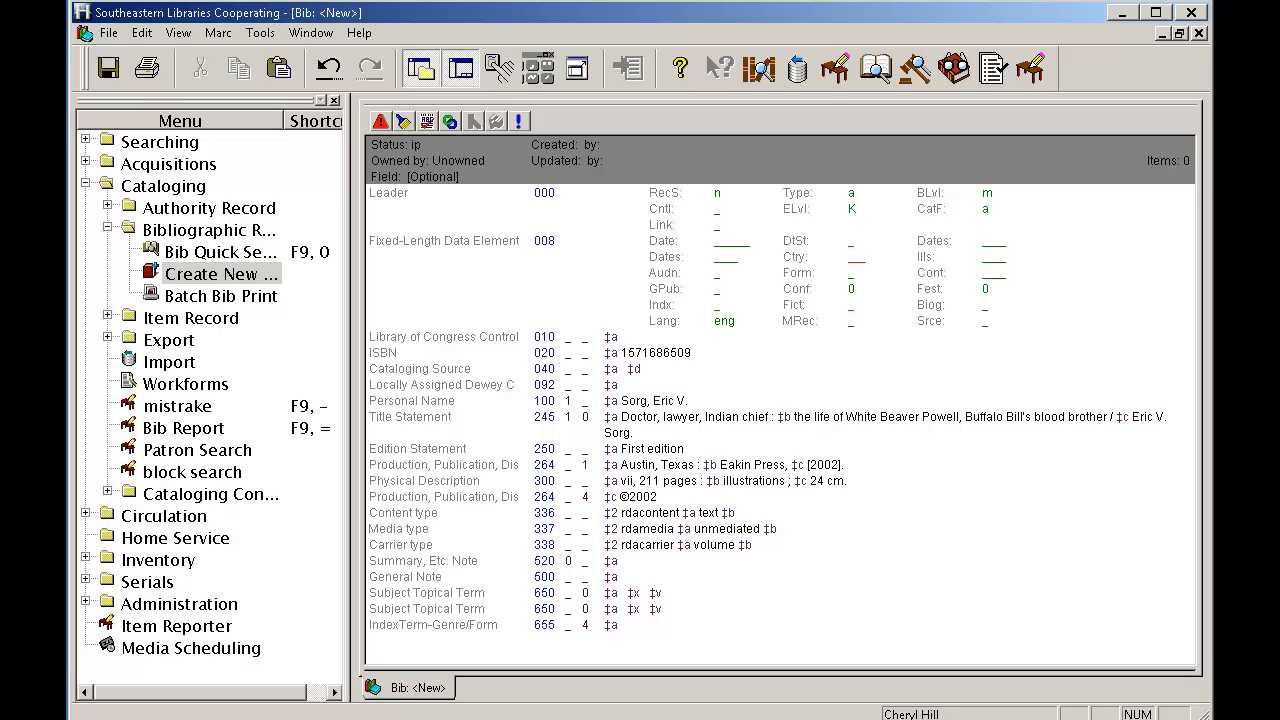
Enter the back-cover summary in field 520, from "White Beaver." through "near-mythical status during their lifetimes.", and compare it with the photo.
type("\"White Beaver,\" \"Fancy Frank,\" \"Medicine Chief of the Winnebago.\" These are just a few of the nicknames generated by the contradictory persona of David Franklin Powell (1857-1906). Born in Kentucky, Powell's restless spirit led him to Nebraska, Minnesota, Wisconsin, and Wyoming. He was the close friend and business partner of William \"Buffalo Bill\" Cody and, along with him, was a dime-novel hero and author. Both men enjoyed near-mythical status during their lifetimes.")
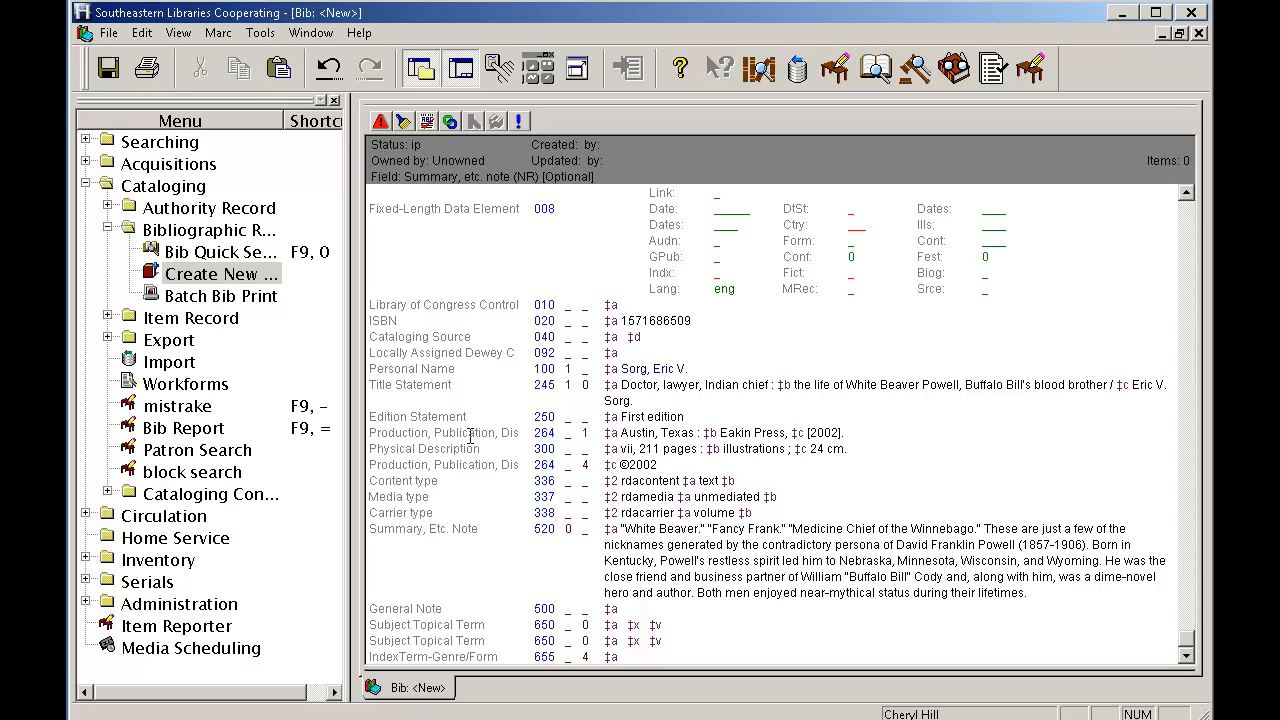
left_click(546, 525)
key("alt+Tab")
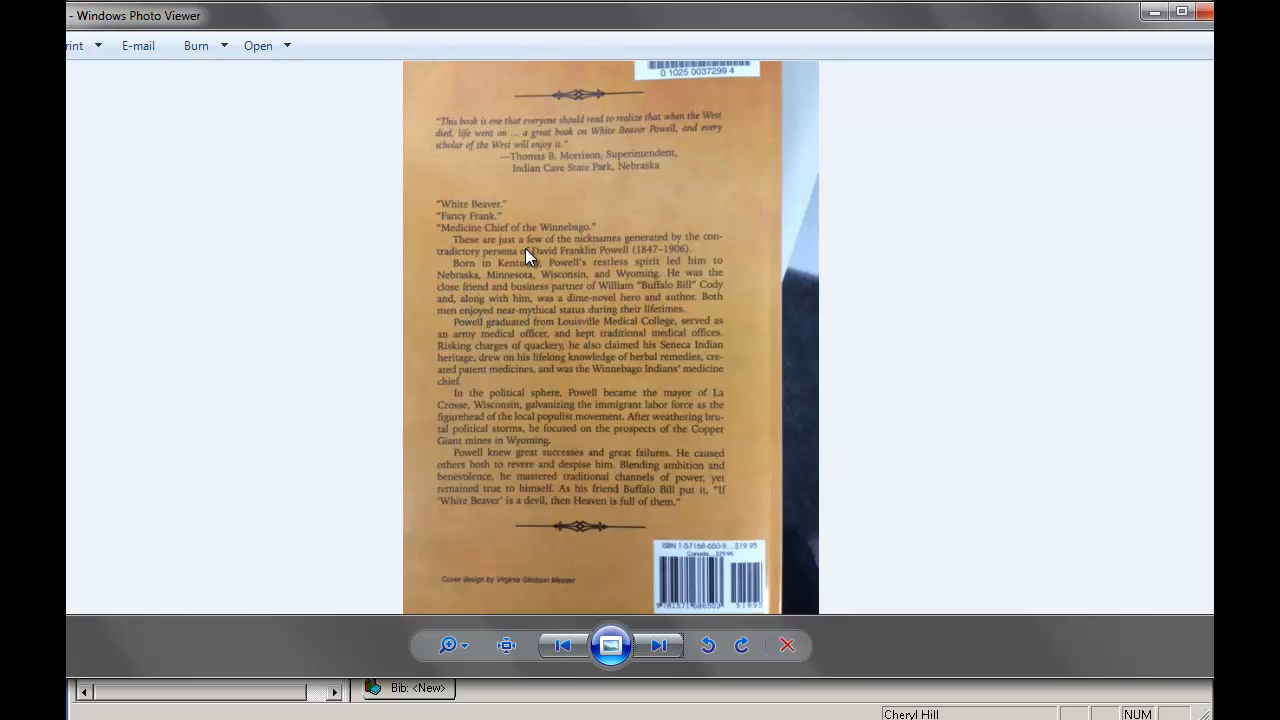
Insert a 504 Bibliography, Etc. Note field directly after the 520 summary in the new bibliographic record.
left_click(1152, 14)
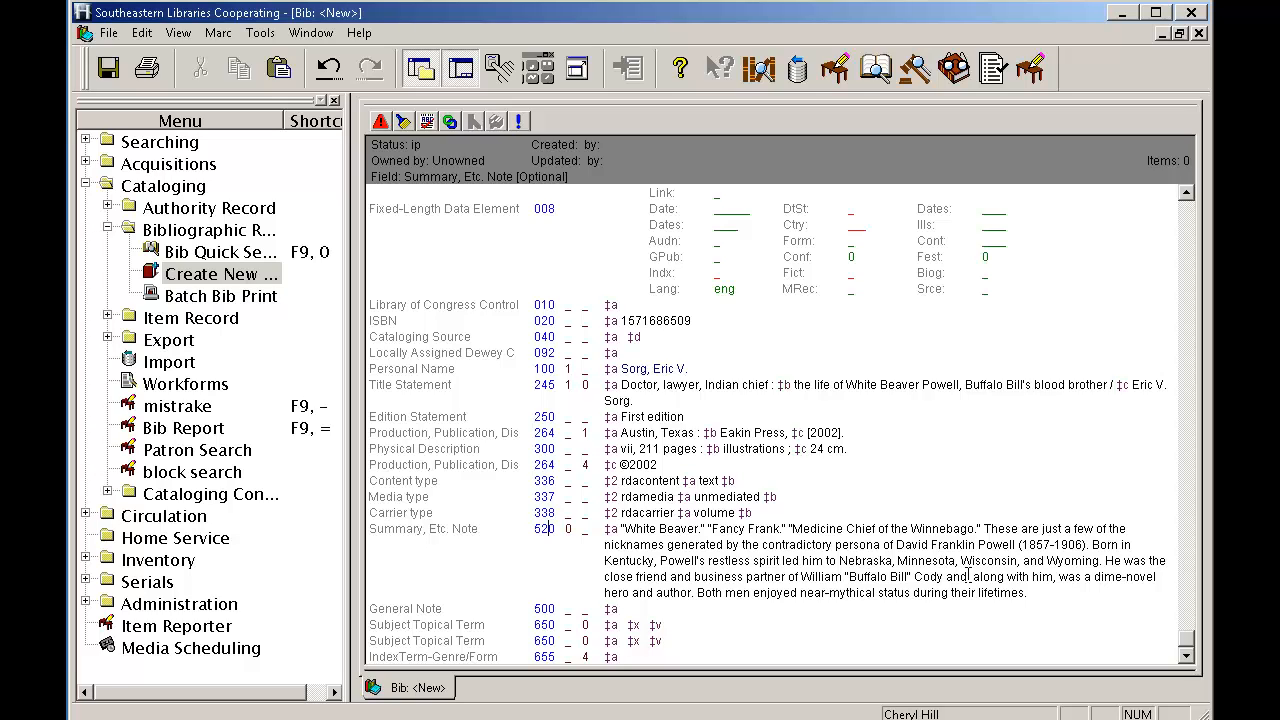
left_click(1040, 597)
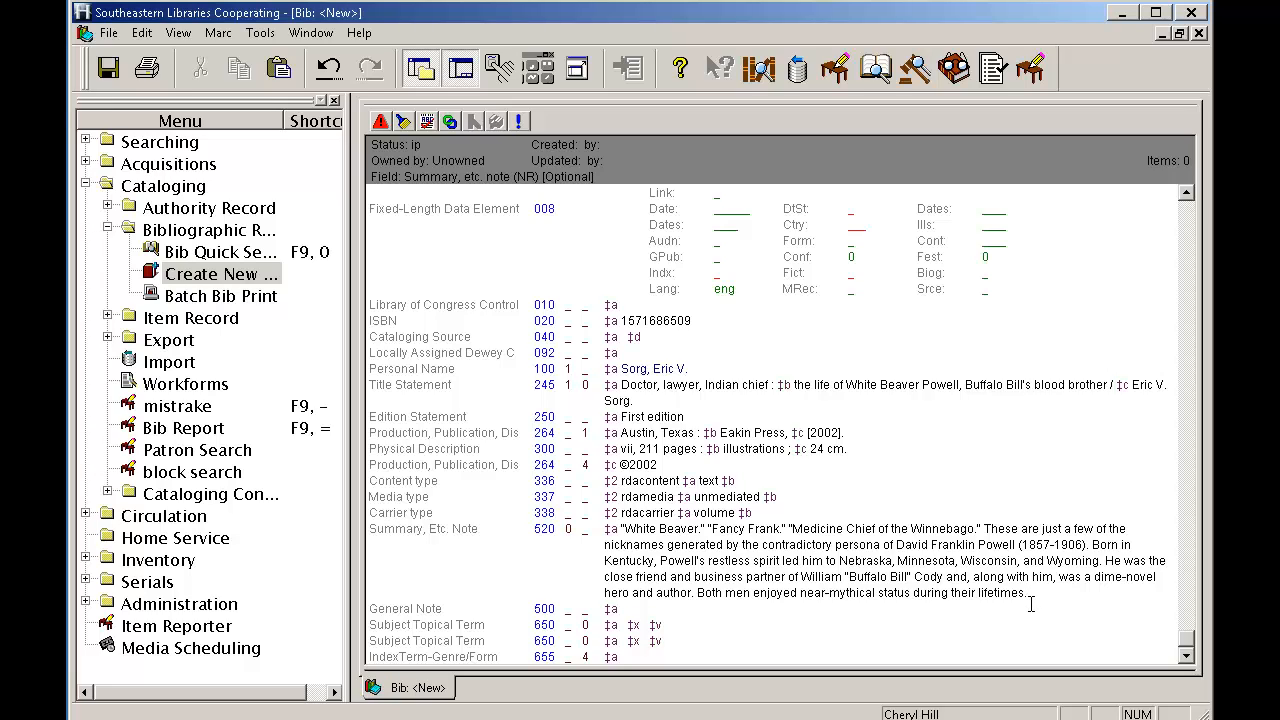
left_click(109, 33)
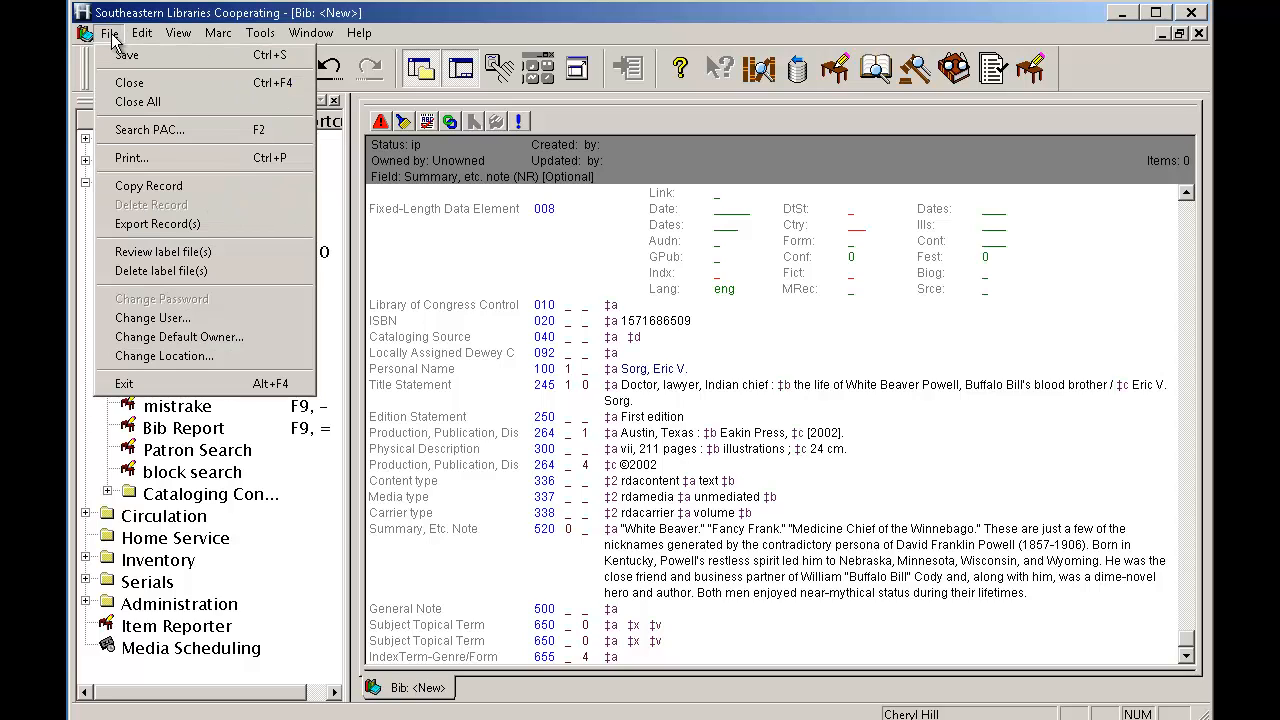
mouse_move(141, 33)
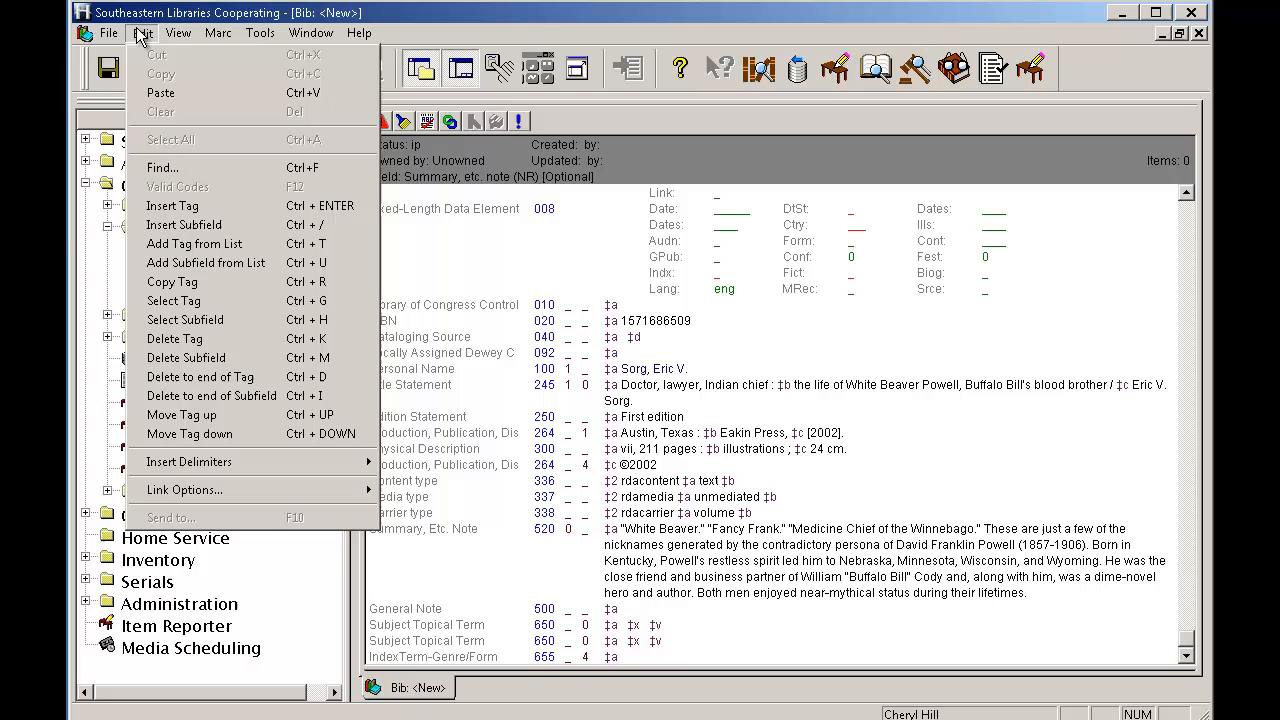
left_click(204, 250)
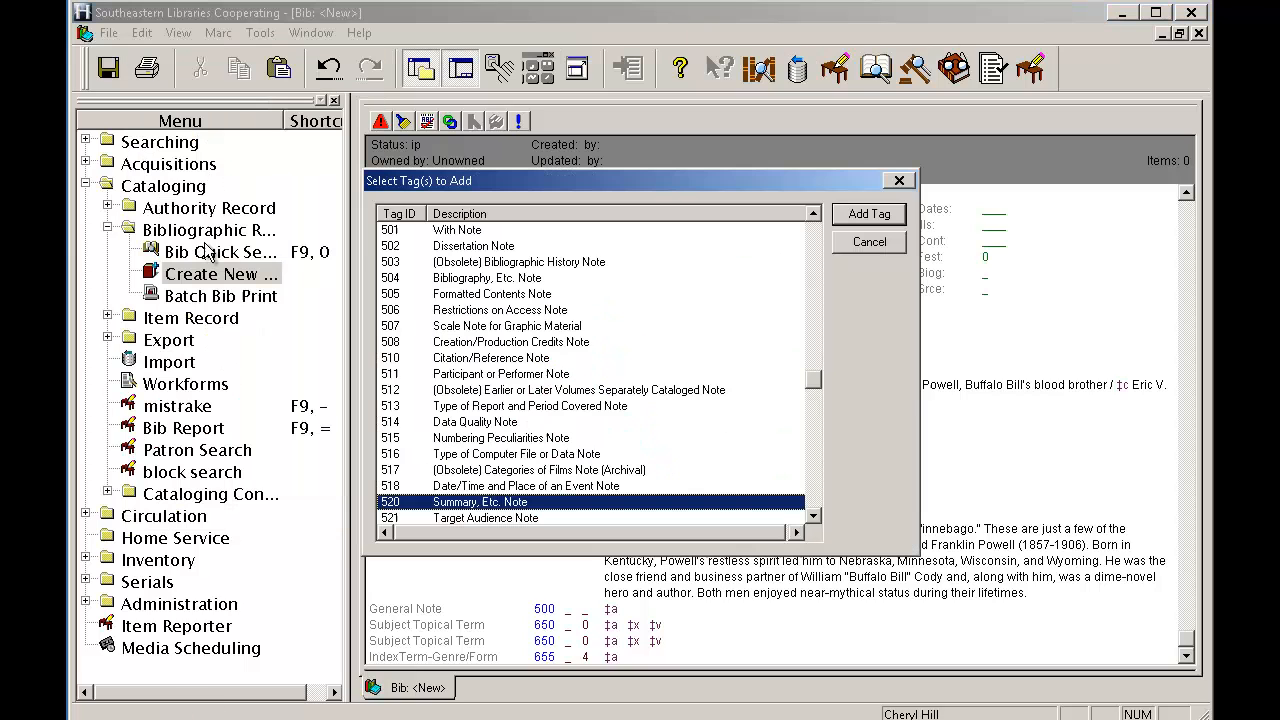
left_click(476, 279)
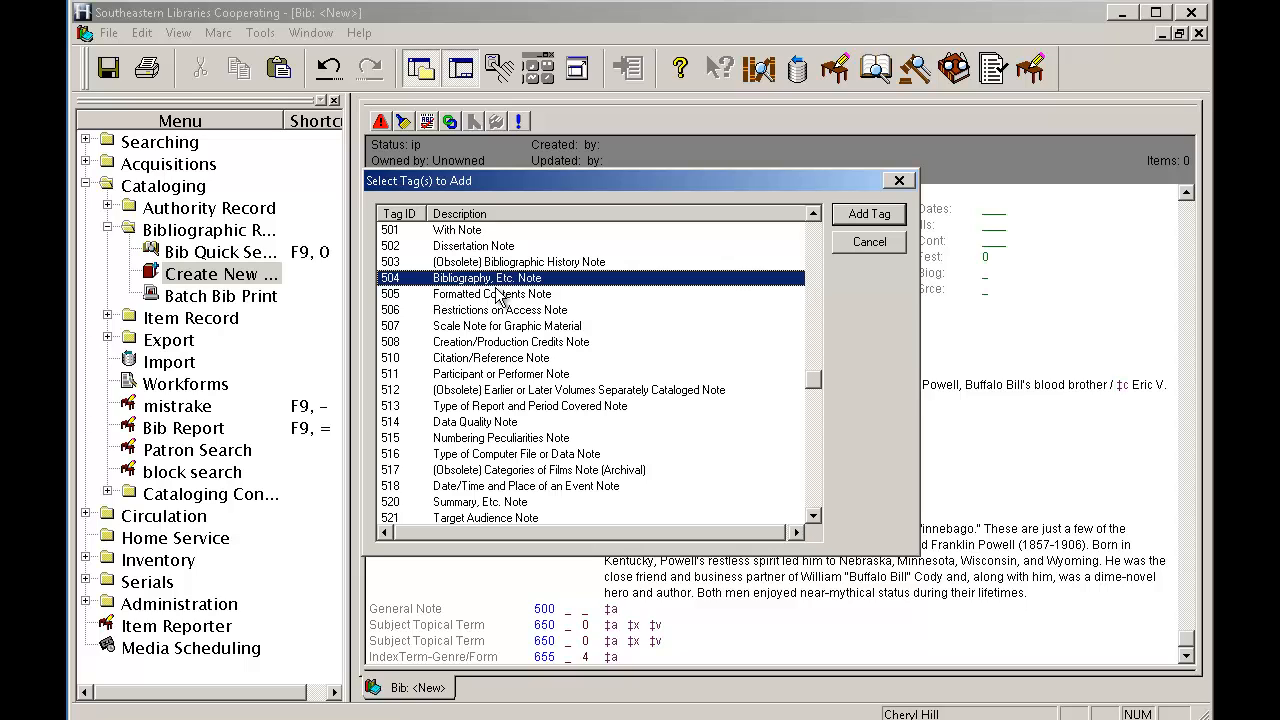
left_click(893, 215)
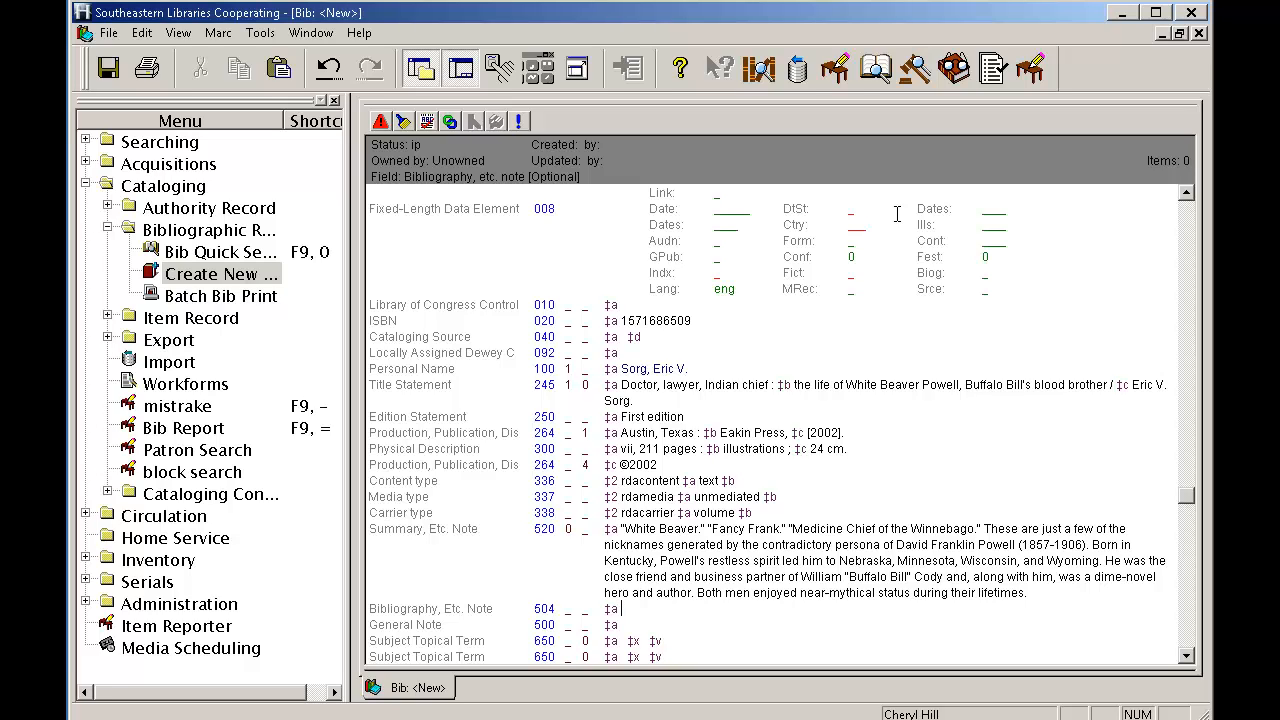
Fill field 504 ‡a with the note "Includes bibliographic references and index.".
type("Includes bibliographic records and index.")
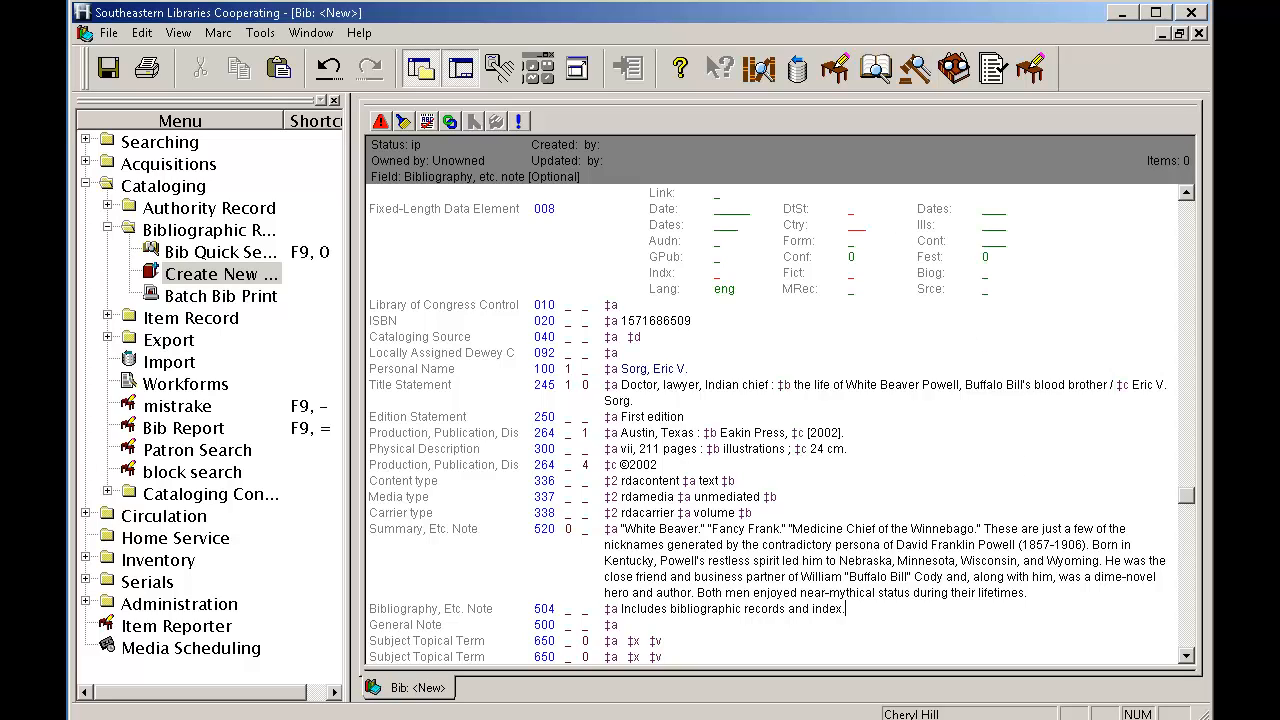
left_click(783, 612)
key("BackSpace")
key("BackSpace")
key("BackSpace")
key("BackSpace")
key("BackSpace")
type("eferences")
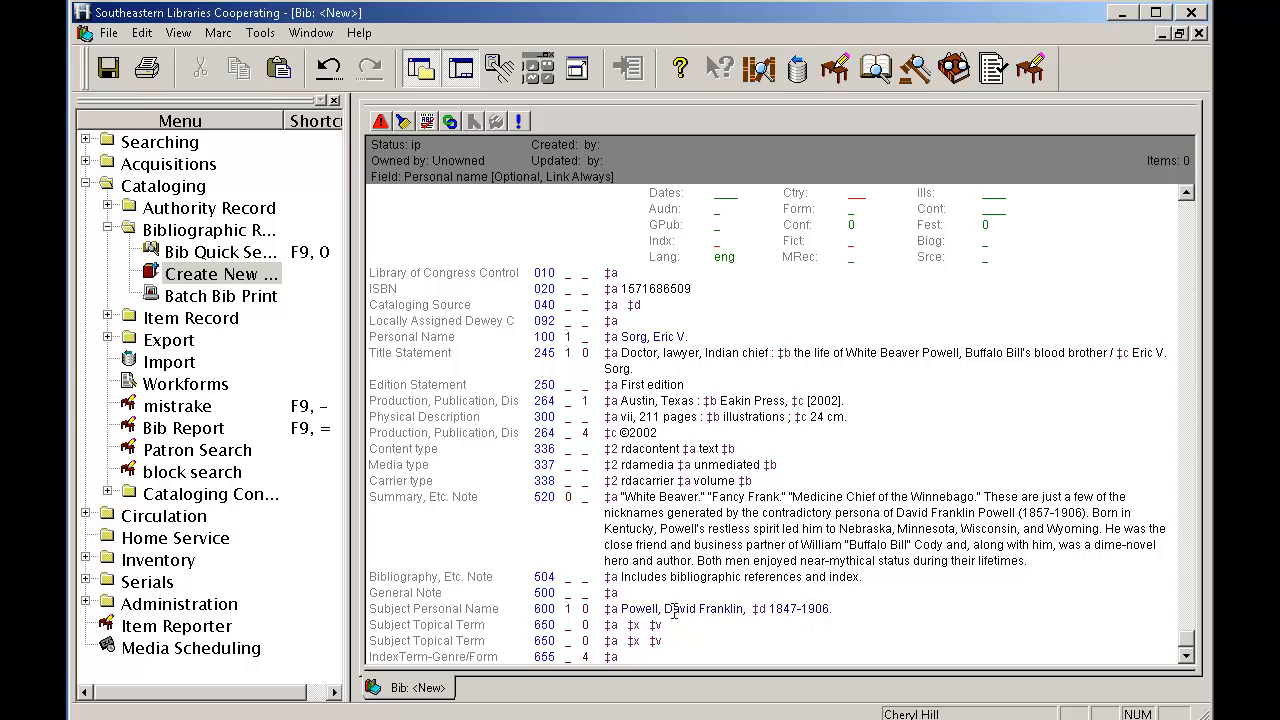
Compare the name in field 600 with the summary, and copy the subject's full name without the dates from field 520.
left_click_drag(623, 609, 742, 606)
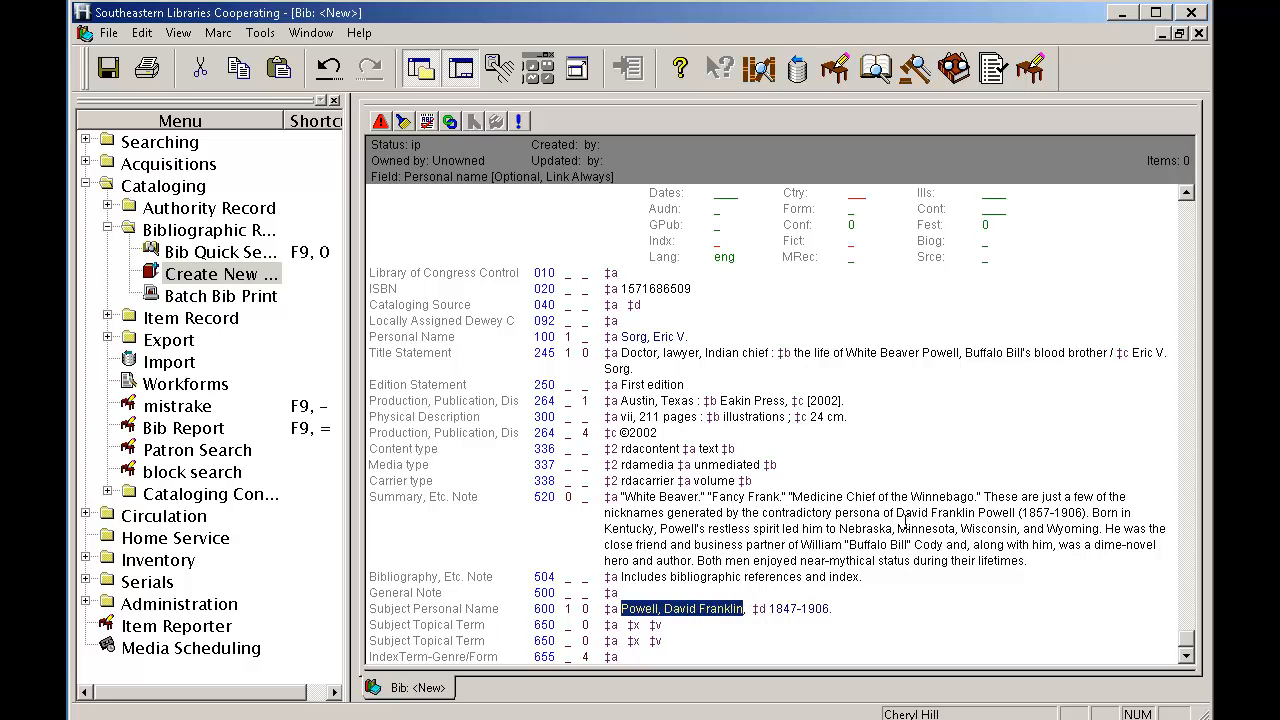
left_click_drag(895, 512, 1088, 512)
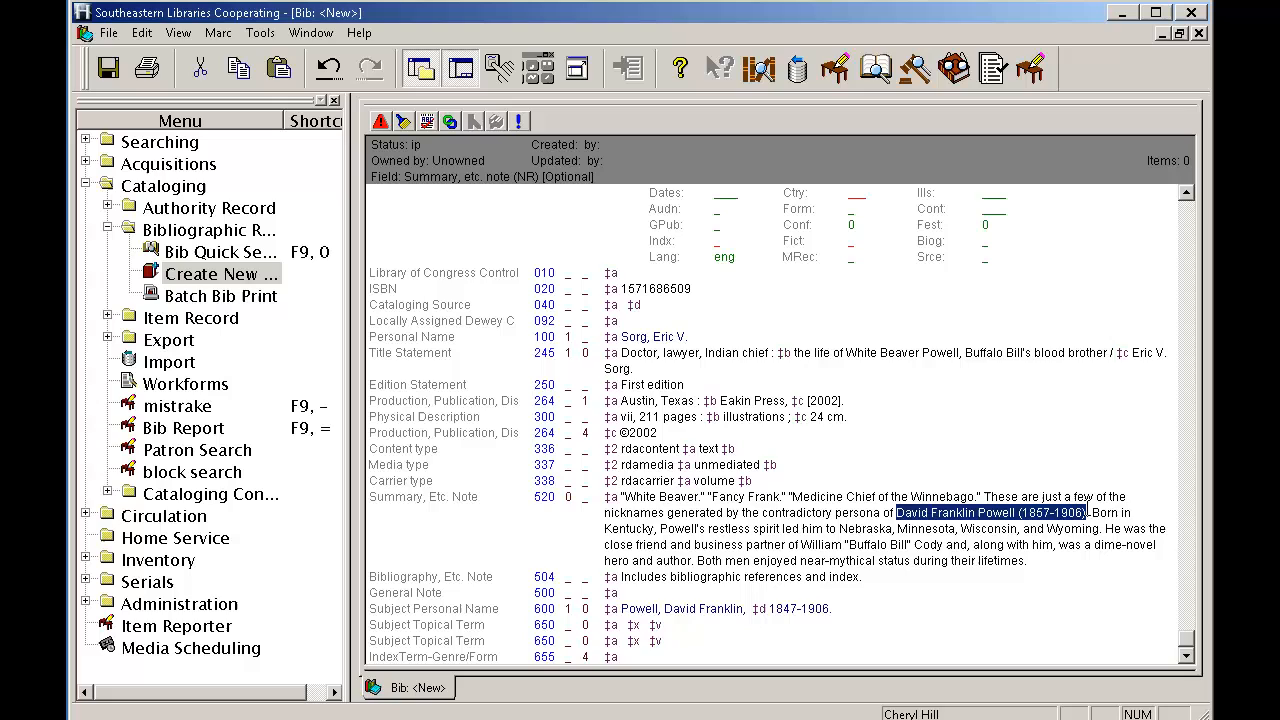
left_click(925, 538)
left_click_drag(896, 512, 1020, 512)
key("ctrl+c")
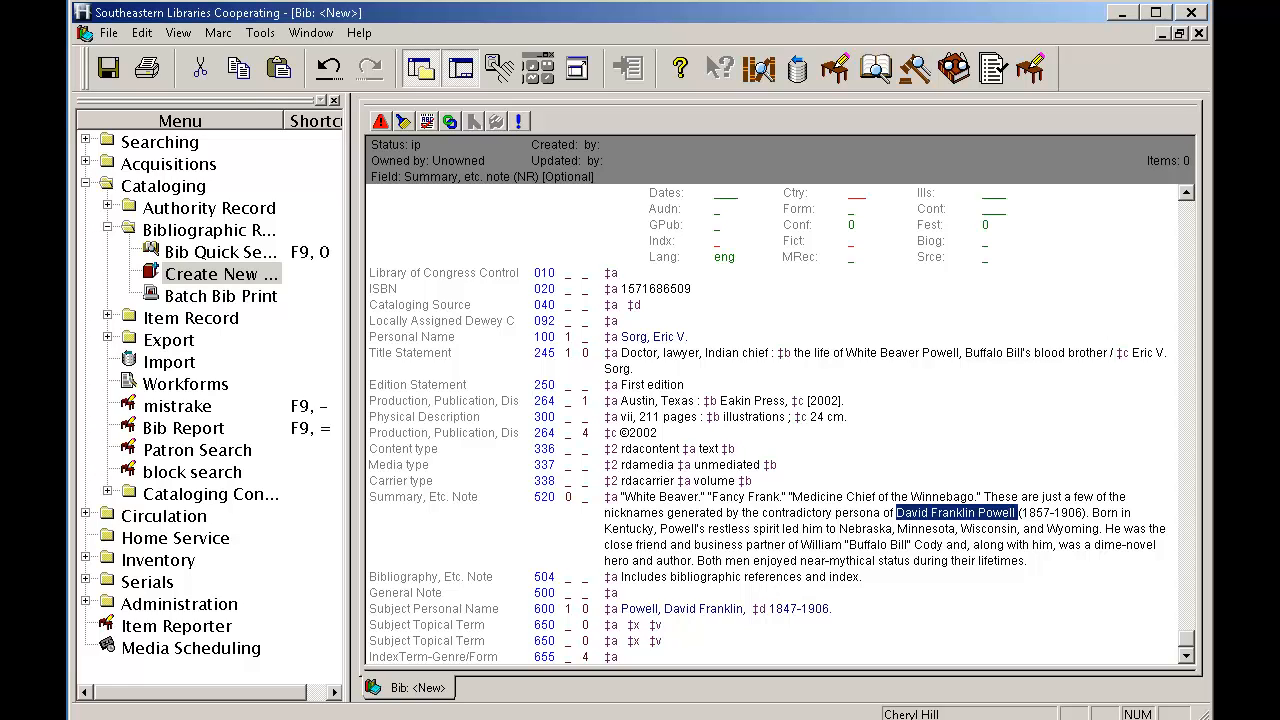
Find Library of Congress Authorities through a Google search for "lc authorities" in the browser and open its authority search page.
key("alt+Tab")
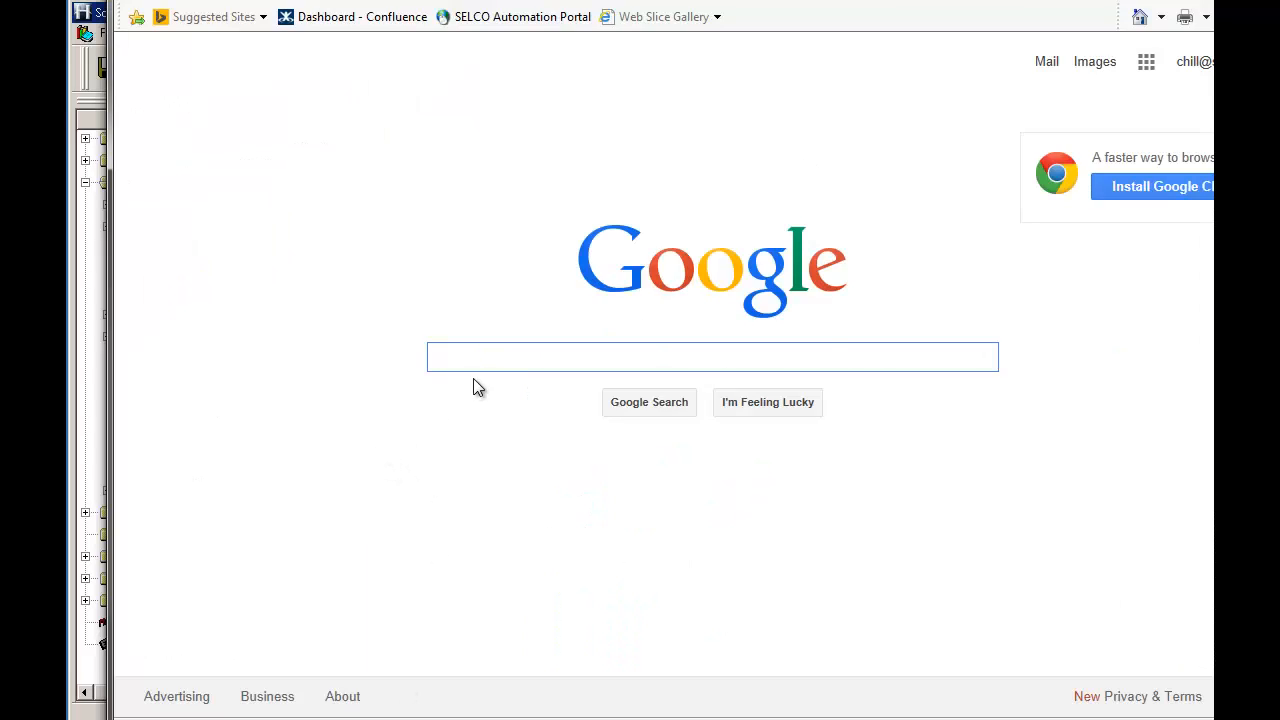
type("lc")
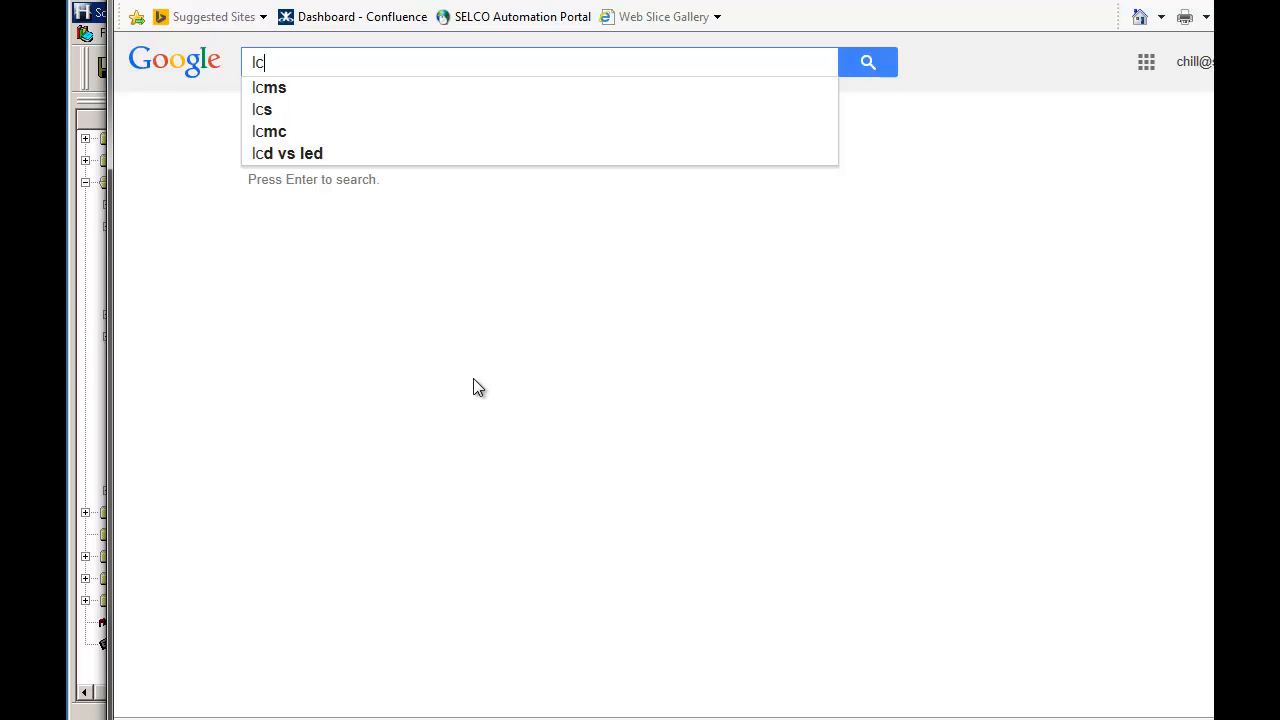
type(" authori")
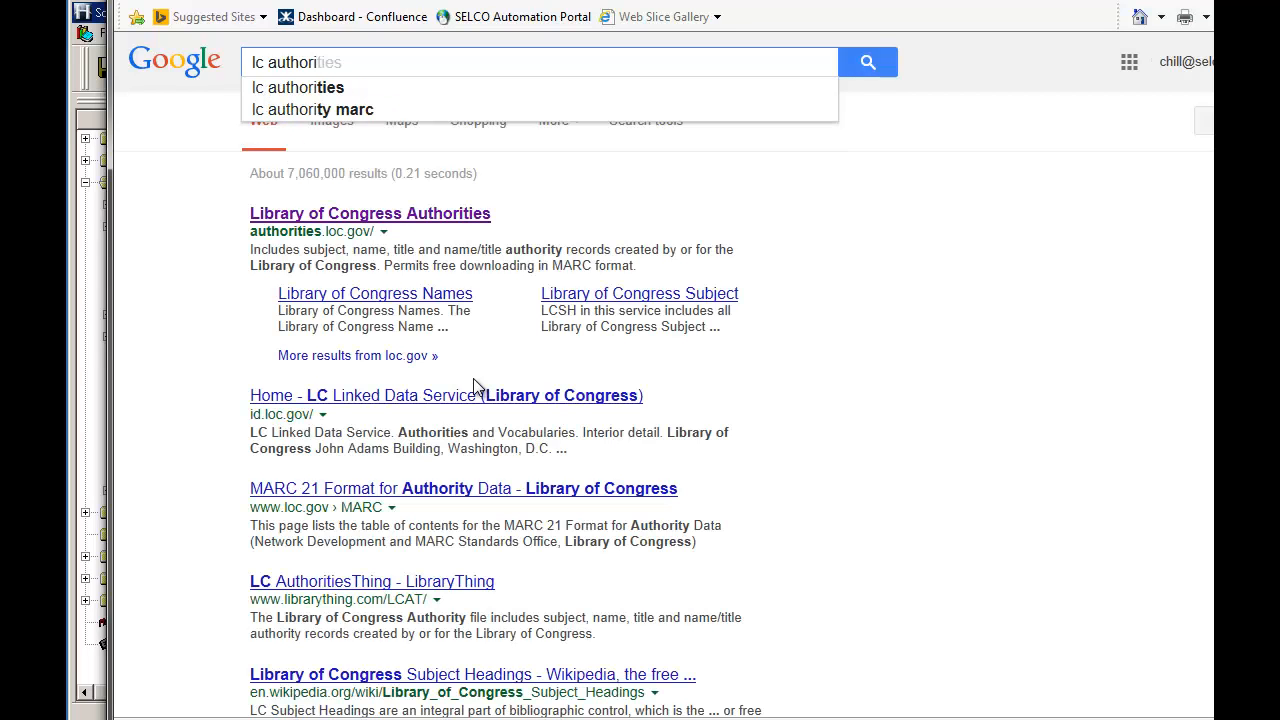
left_click(341, 90)
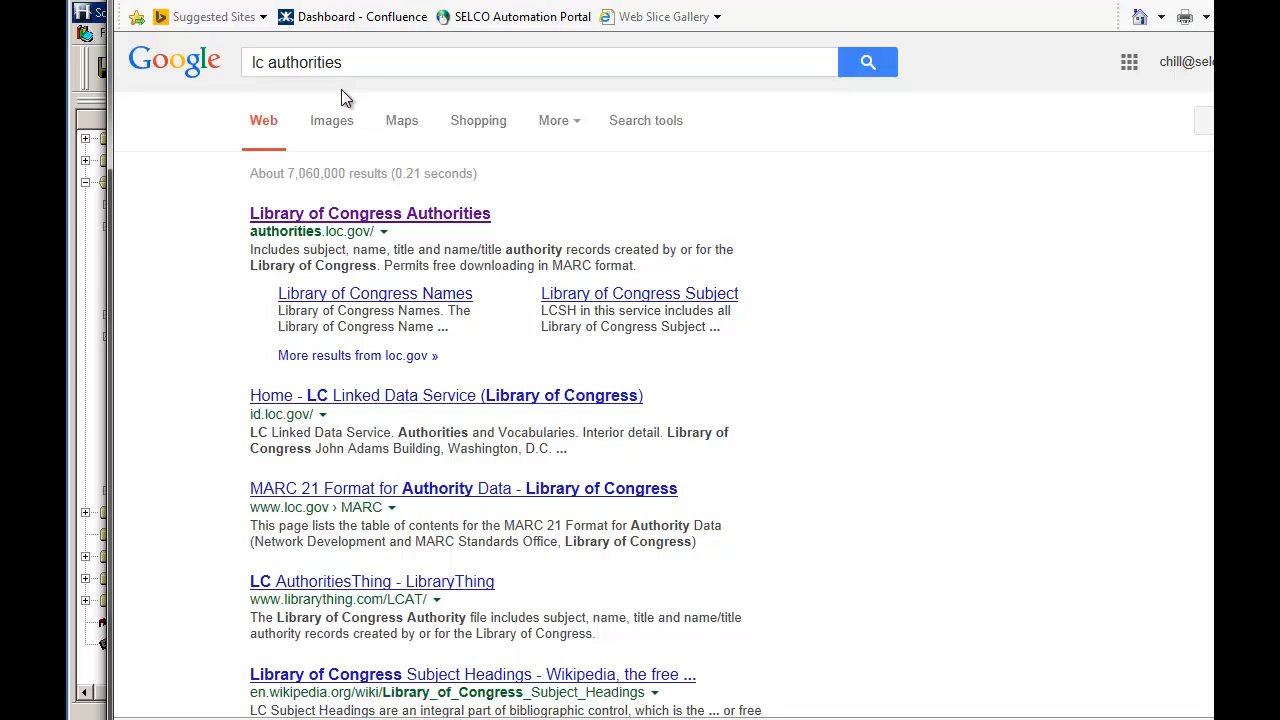
left_click(368, 214)
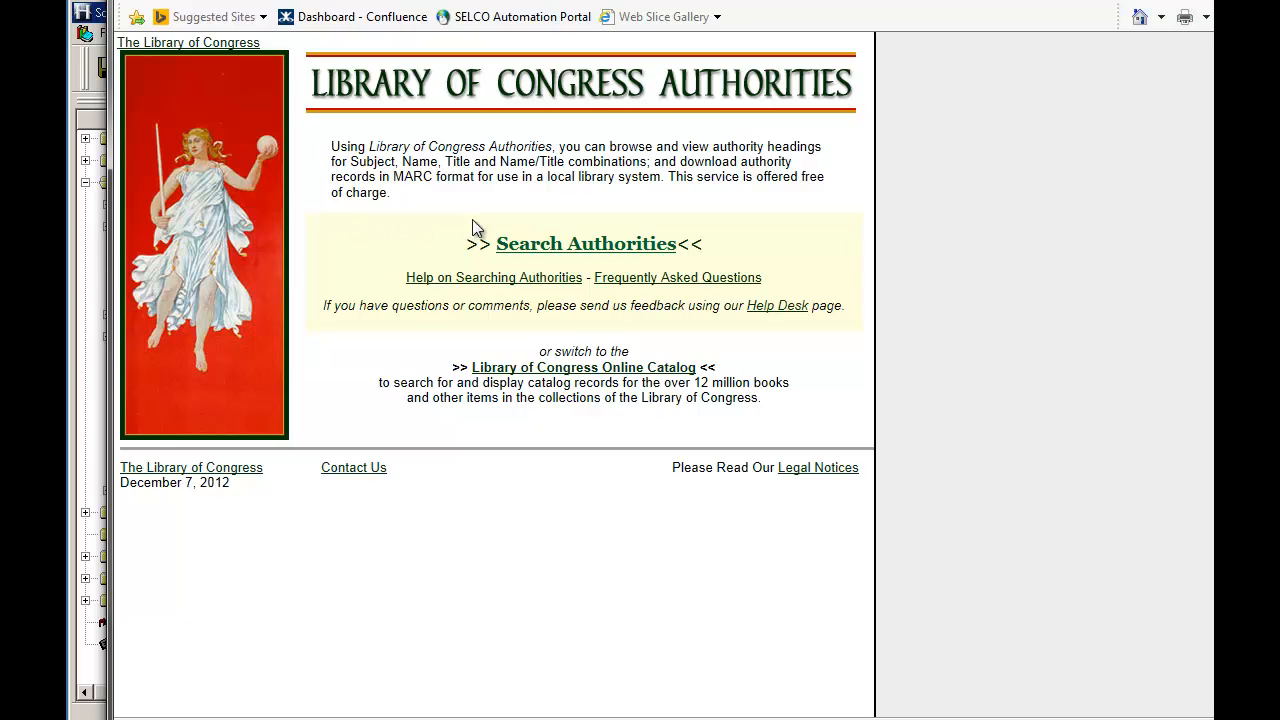
left_click(566, 249)
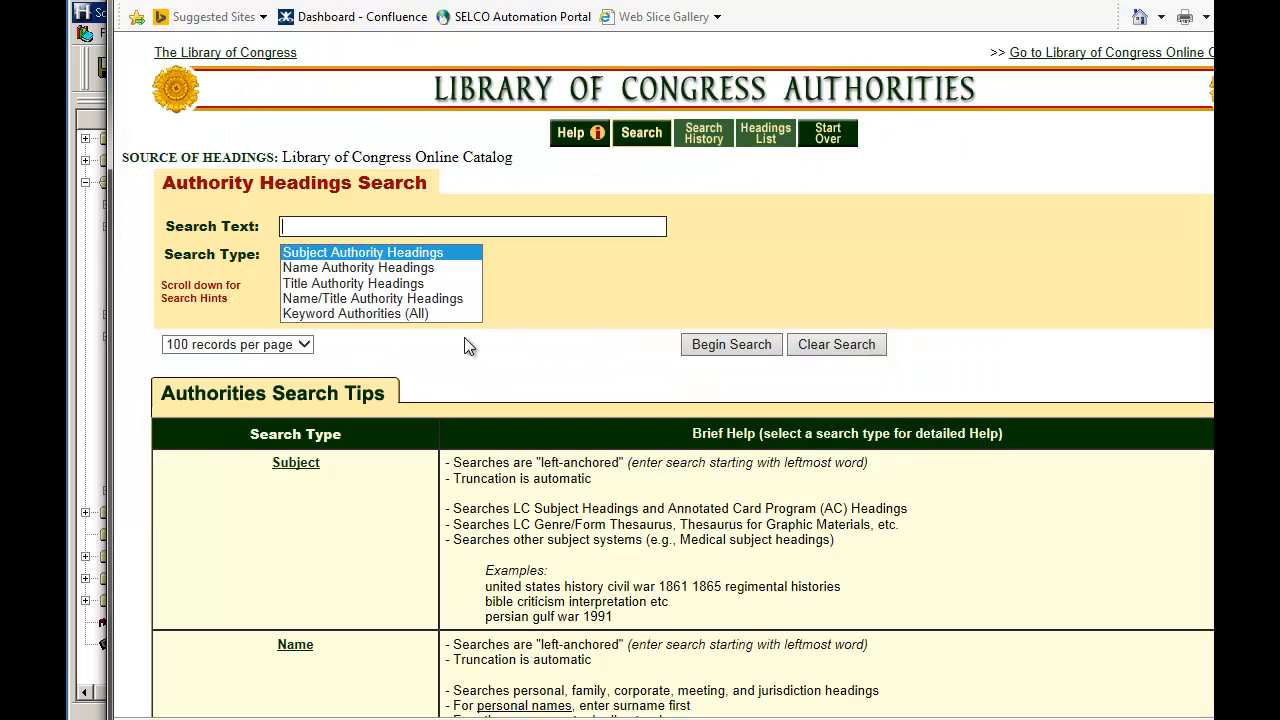
Run a Keyword Authorities (All) search for the copied name and open the MARC record of its authorized heading.
left_click(415, 314)
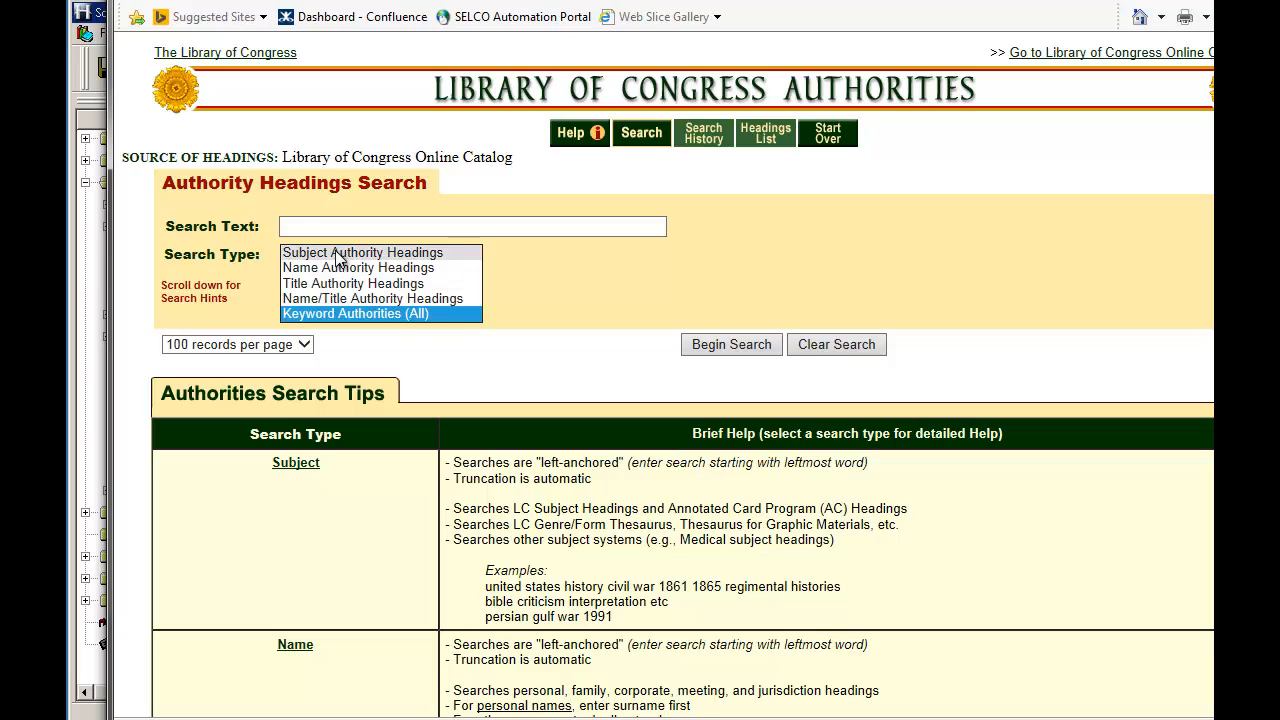
left_click(309, 228)
right_click(309, 228)
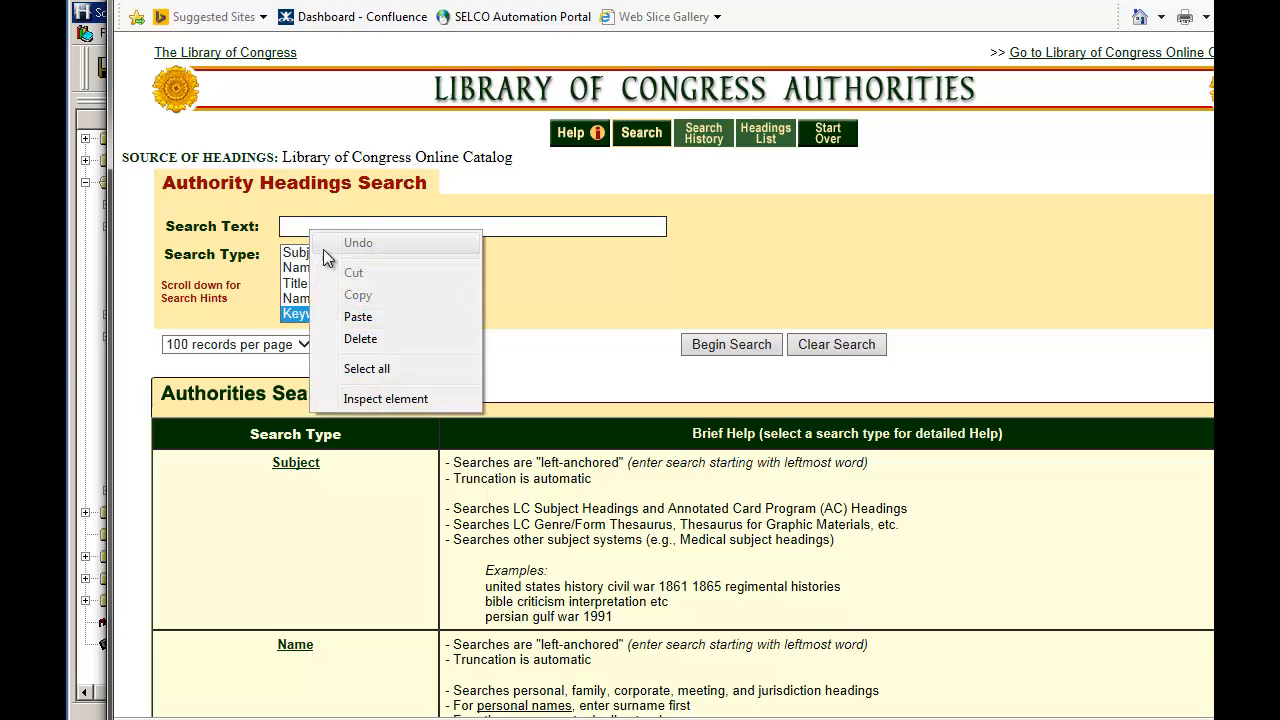
left_click(349, 314)
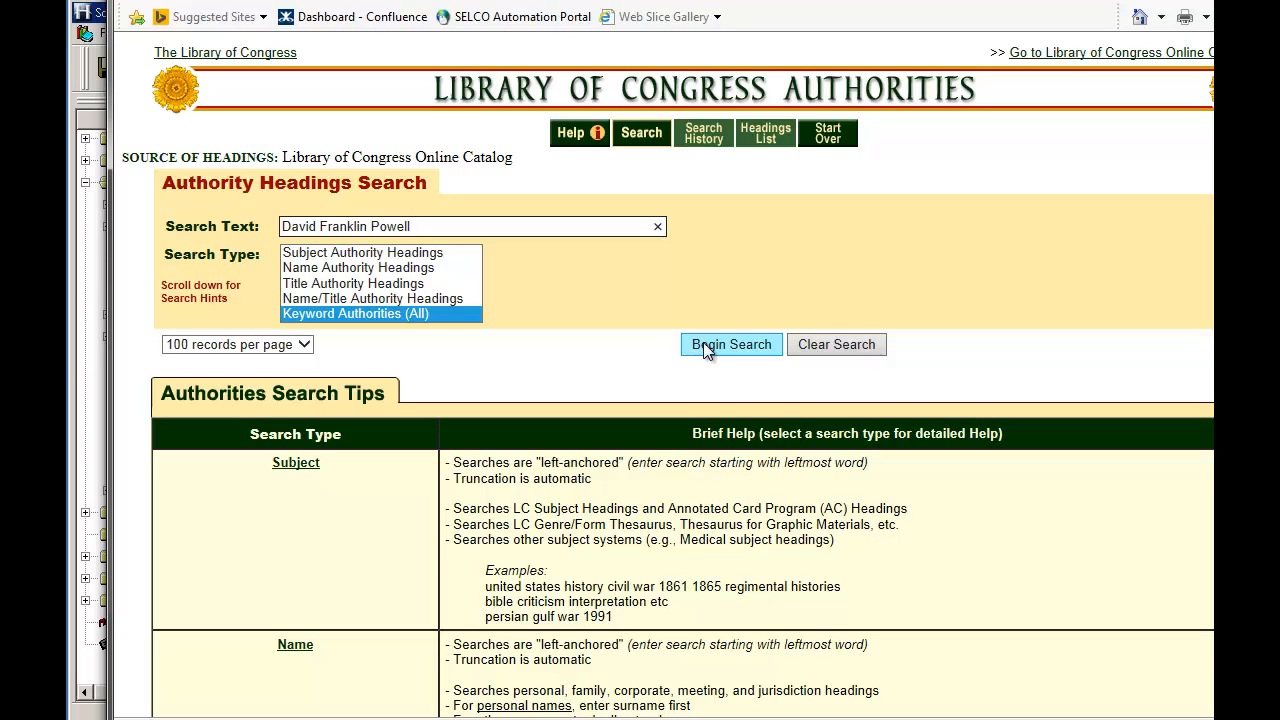
left_click(704, 345)
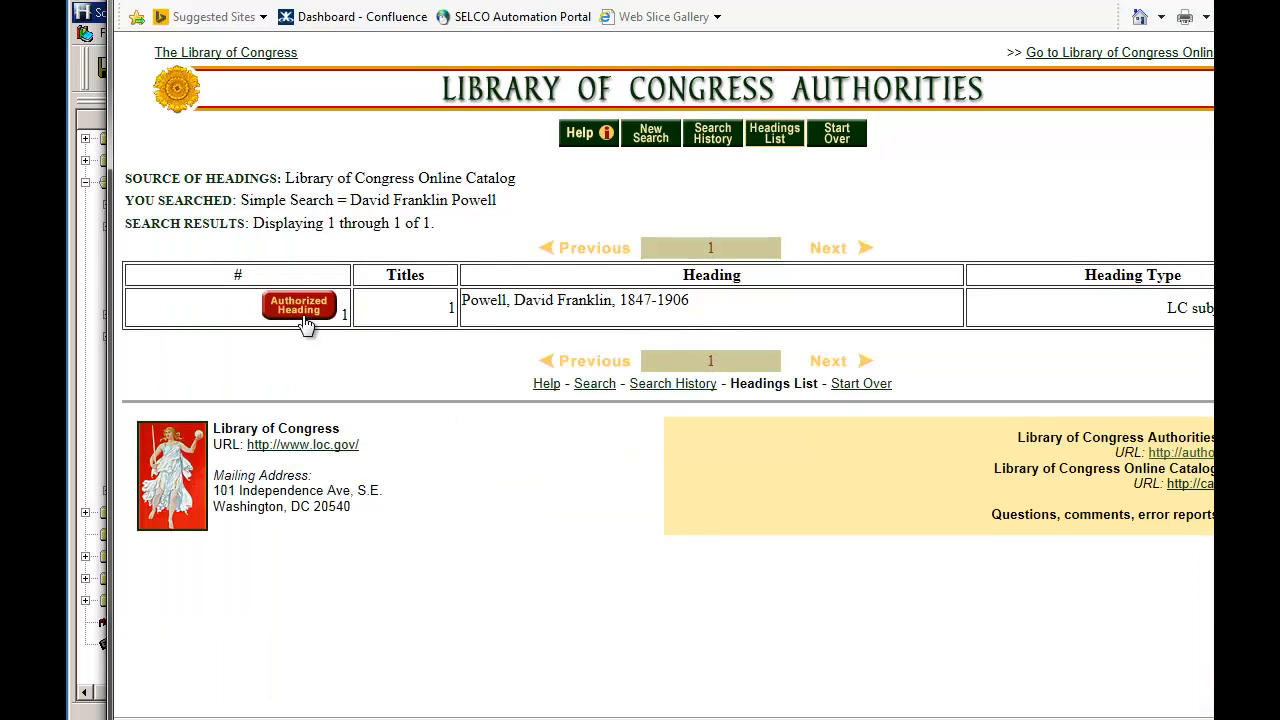
left_click(302, 314)
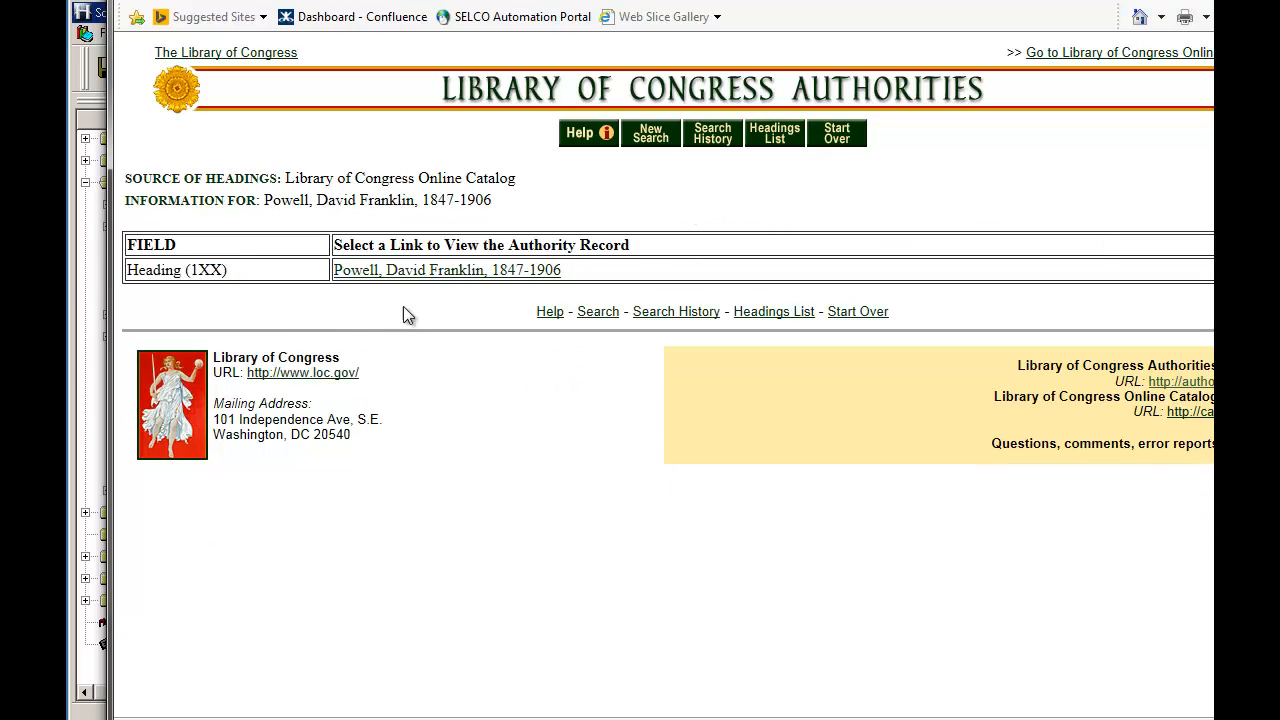
left_click(385, 274)
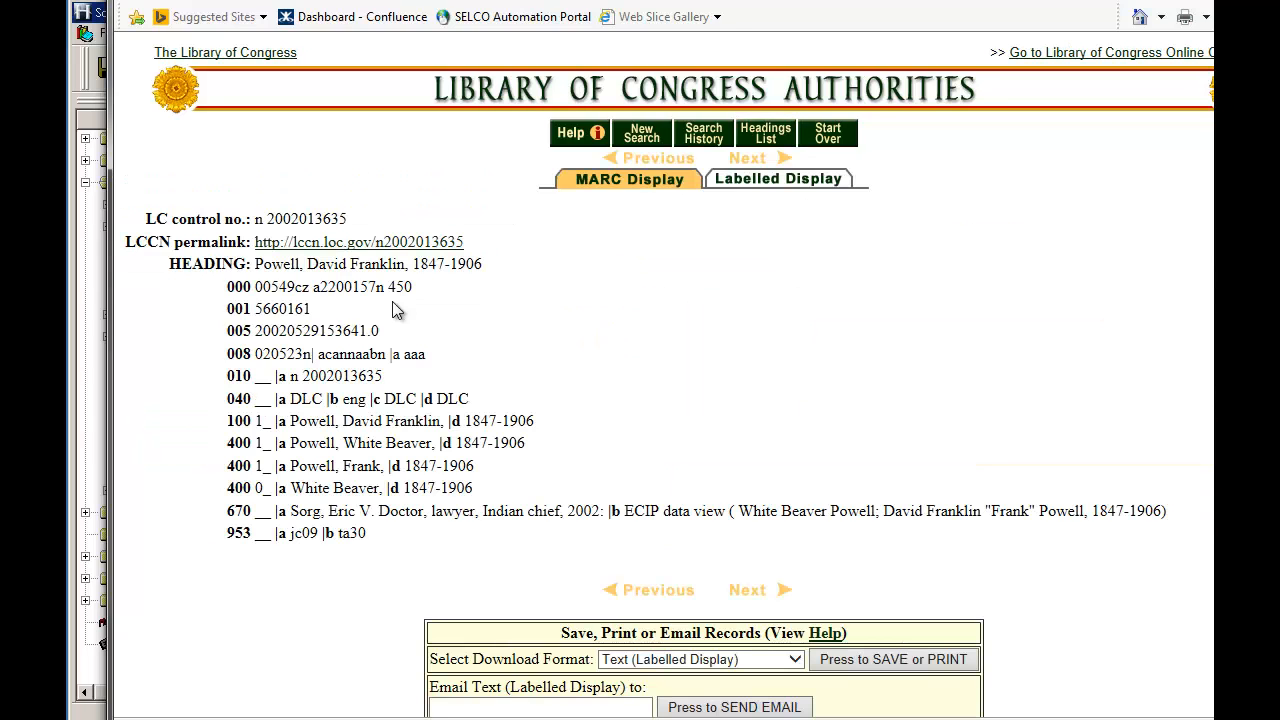
Compare the authority record's field 100 heading with the tag, name and ‡d dates of field 600 in the Horizon record.
left_click_drag(291, 421, 532, 424)
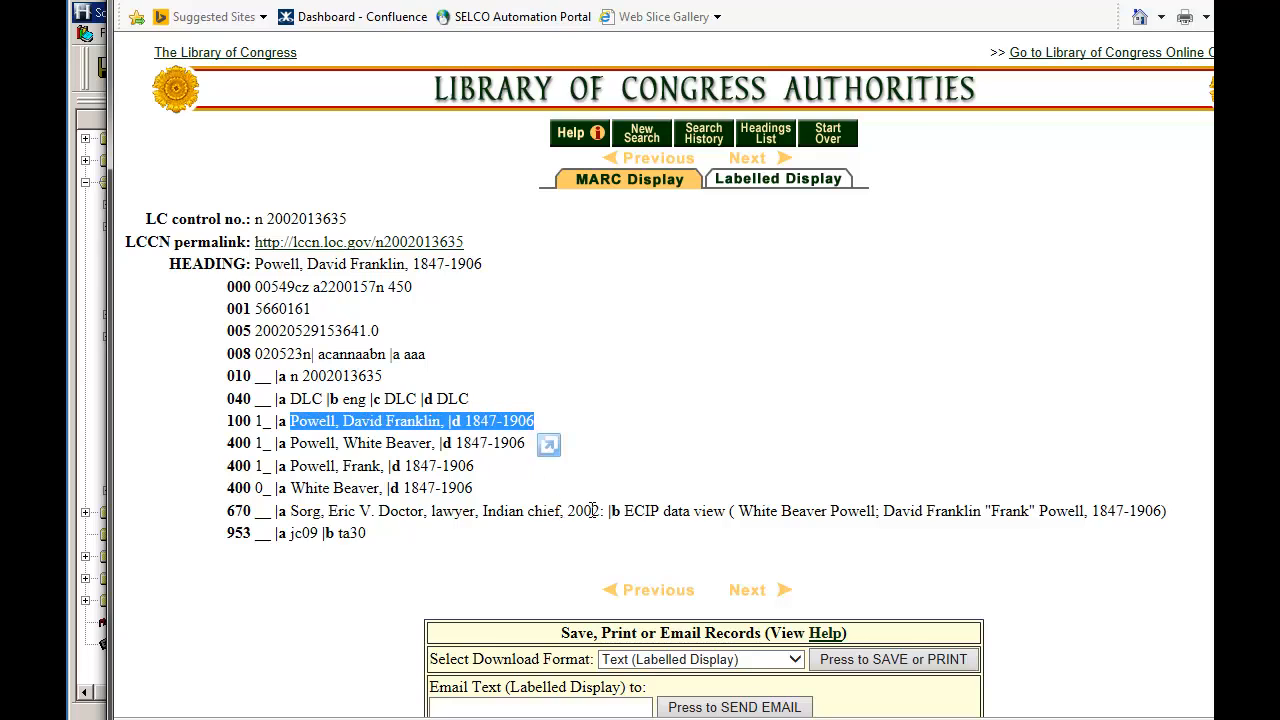
left_click(476, 443)
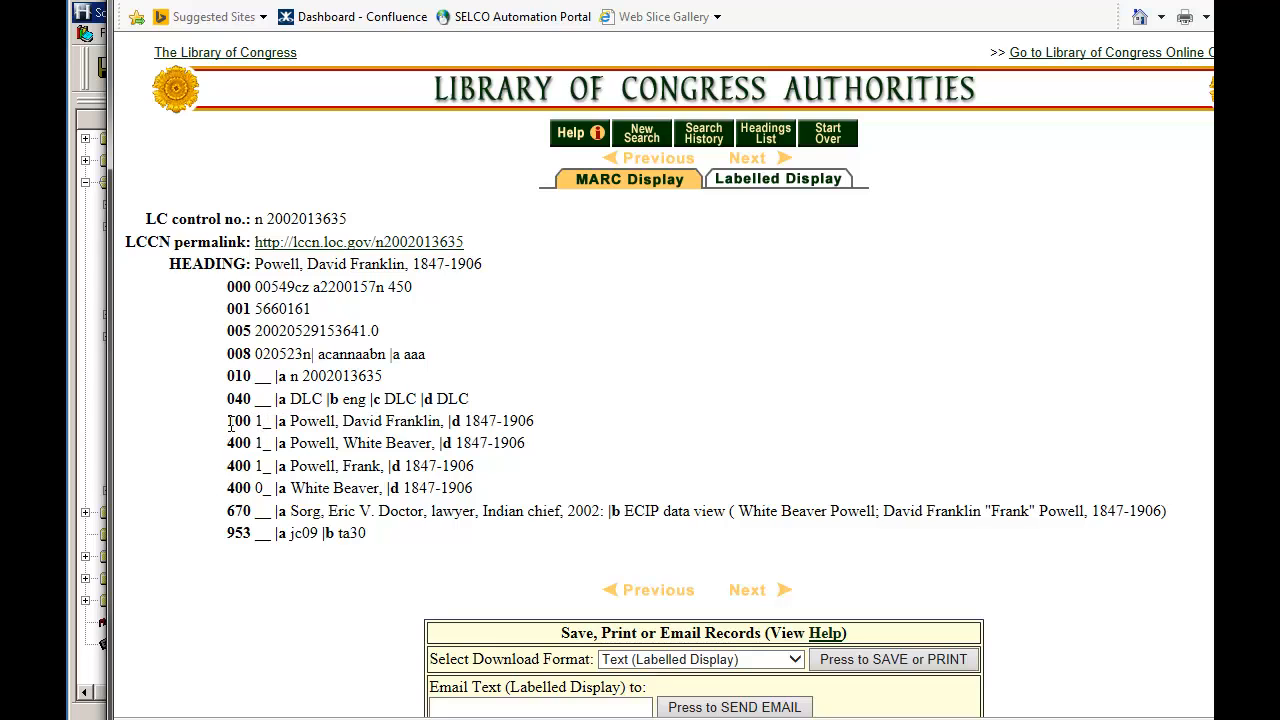
left_click_drag(228, 422, 255, 422)
left_click(96, 18)
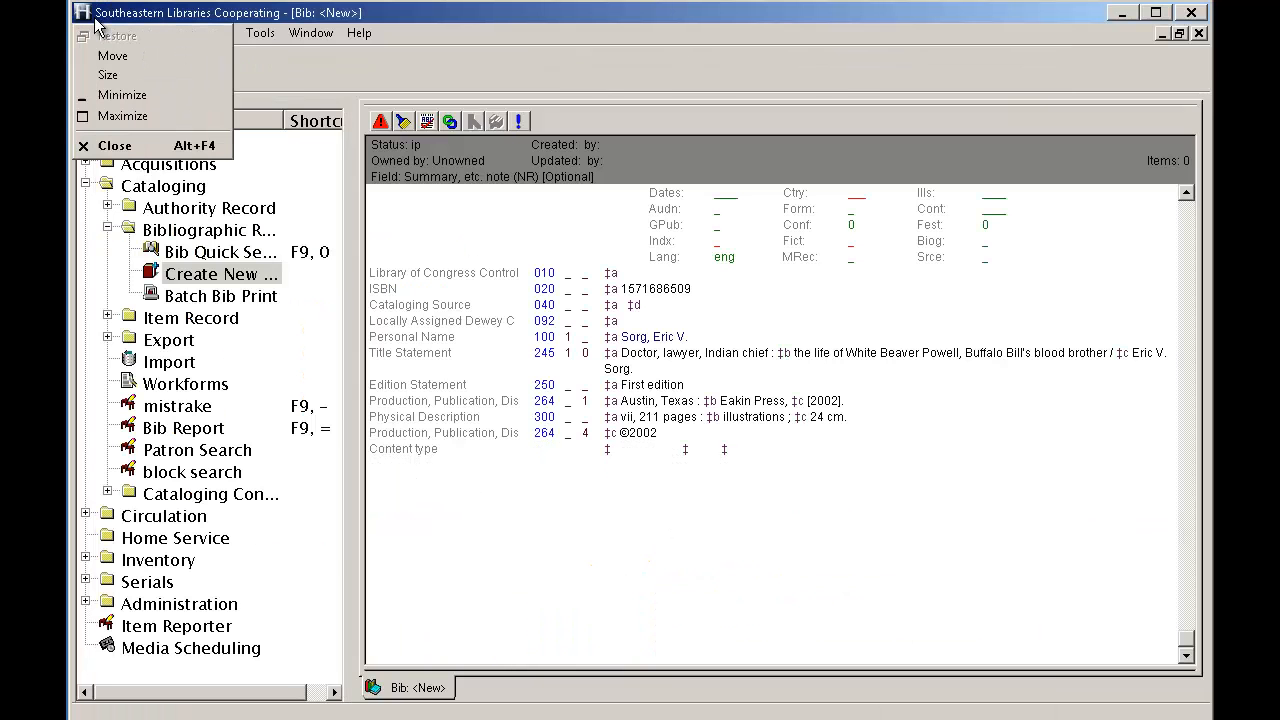
left_click(694, 529)
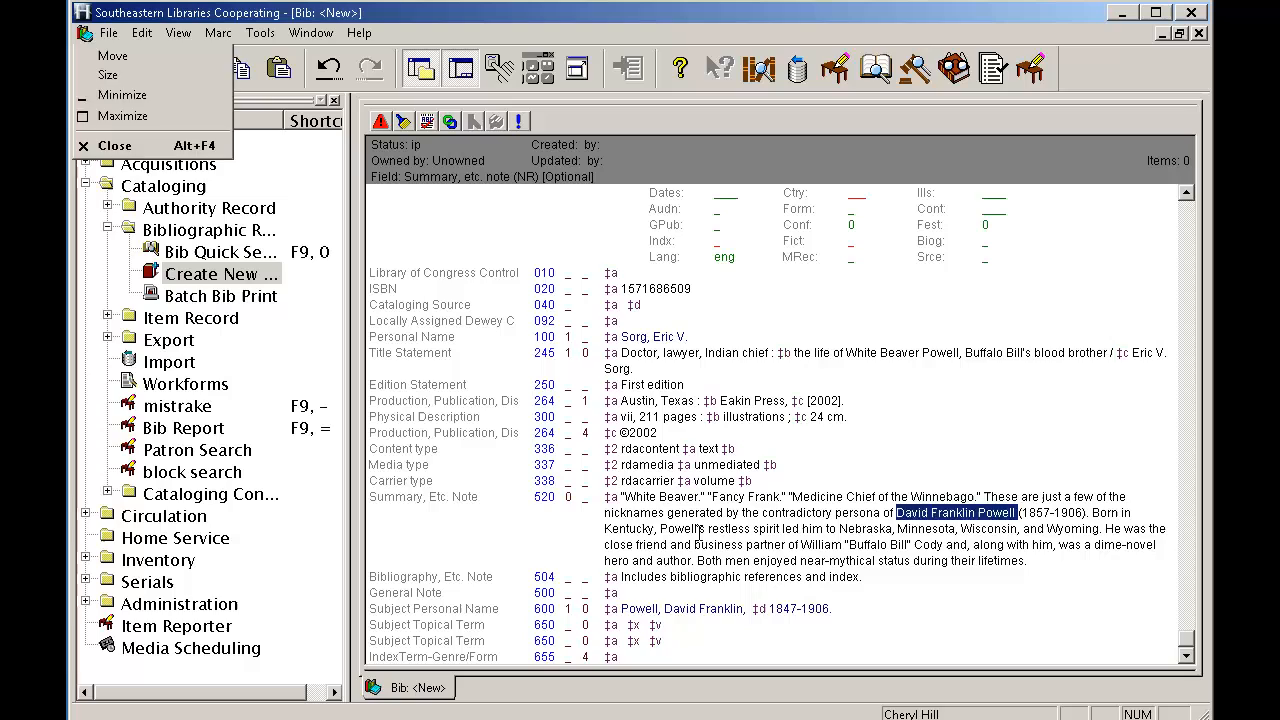
left_click(630, 610)
left_click_drag(621, 608, 768, 608)
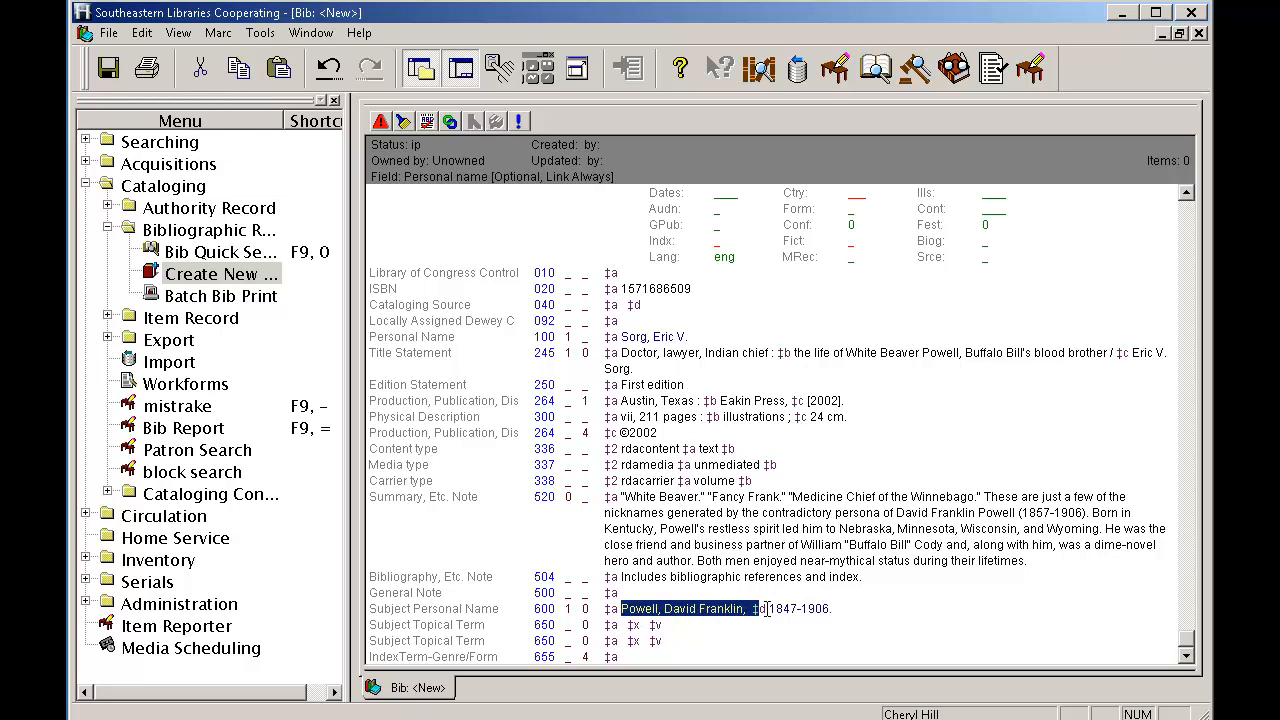
left_click(766, 608)
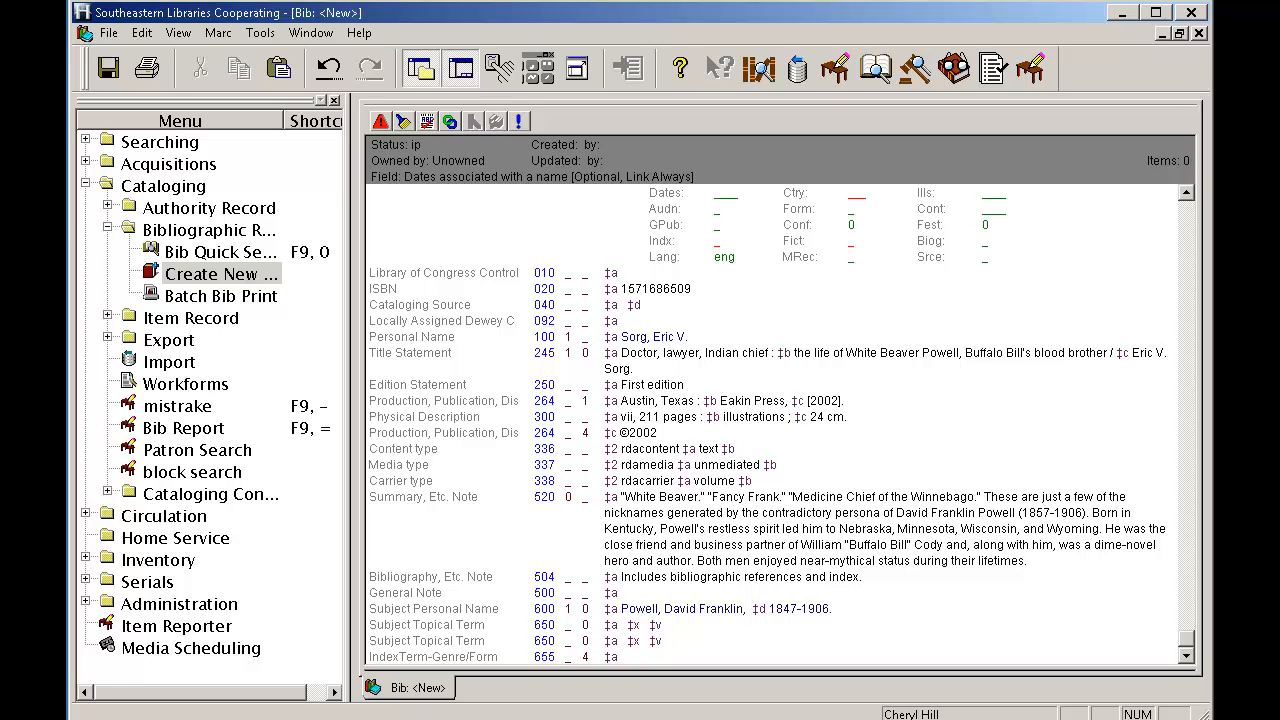
key("Home")
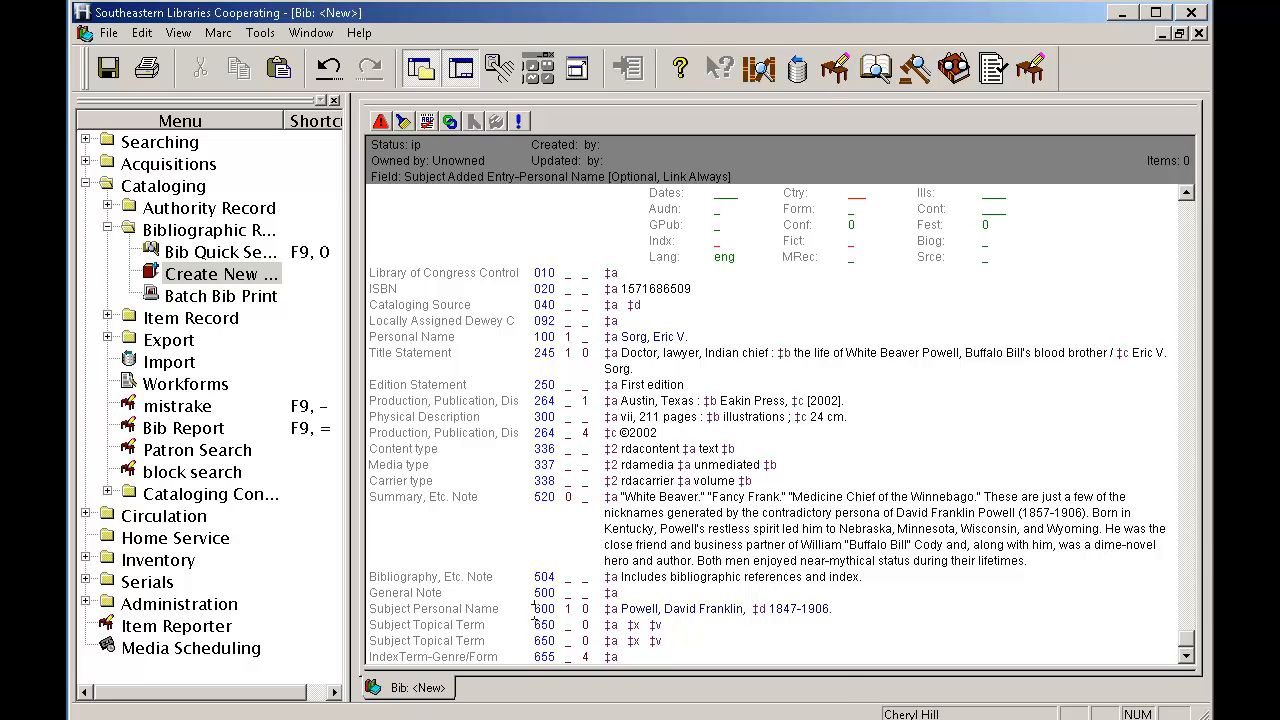
left_click_drag(534, 612, 565, 612)
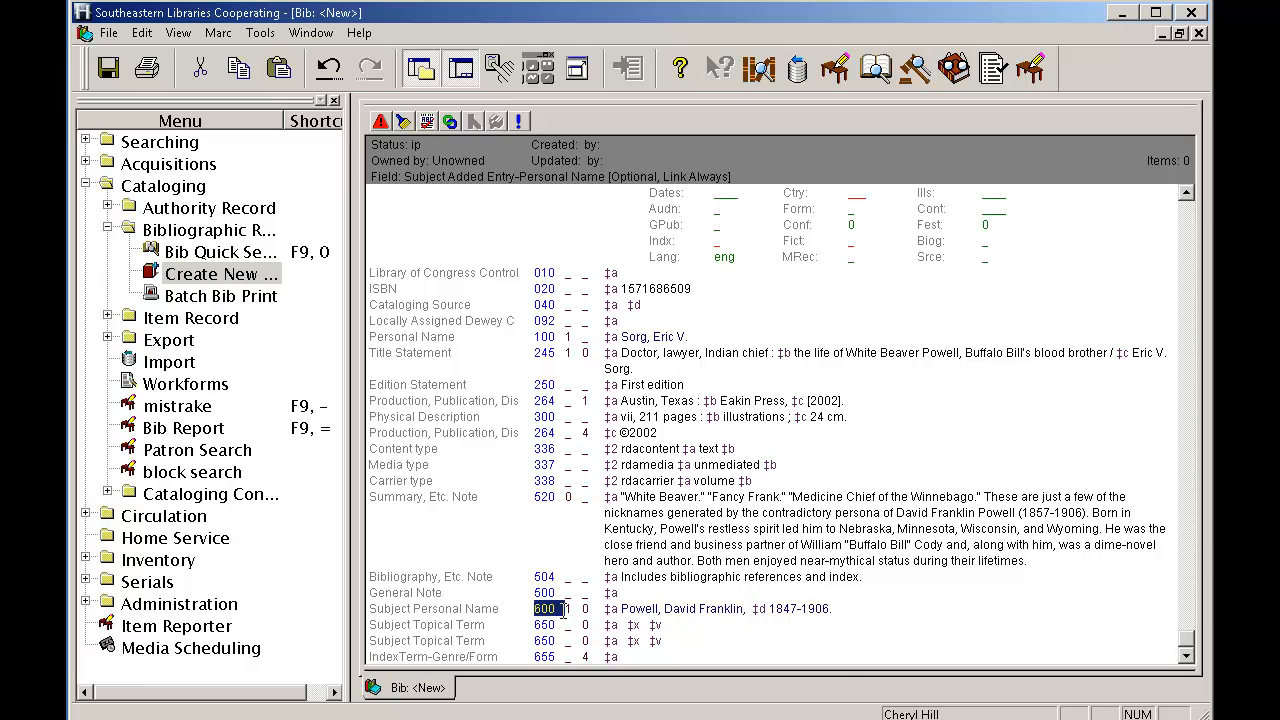
left_click(618, 612)
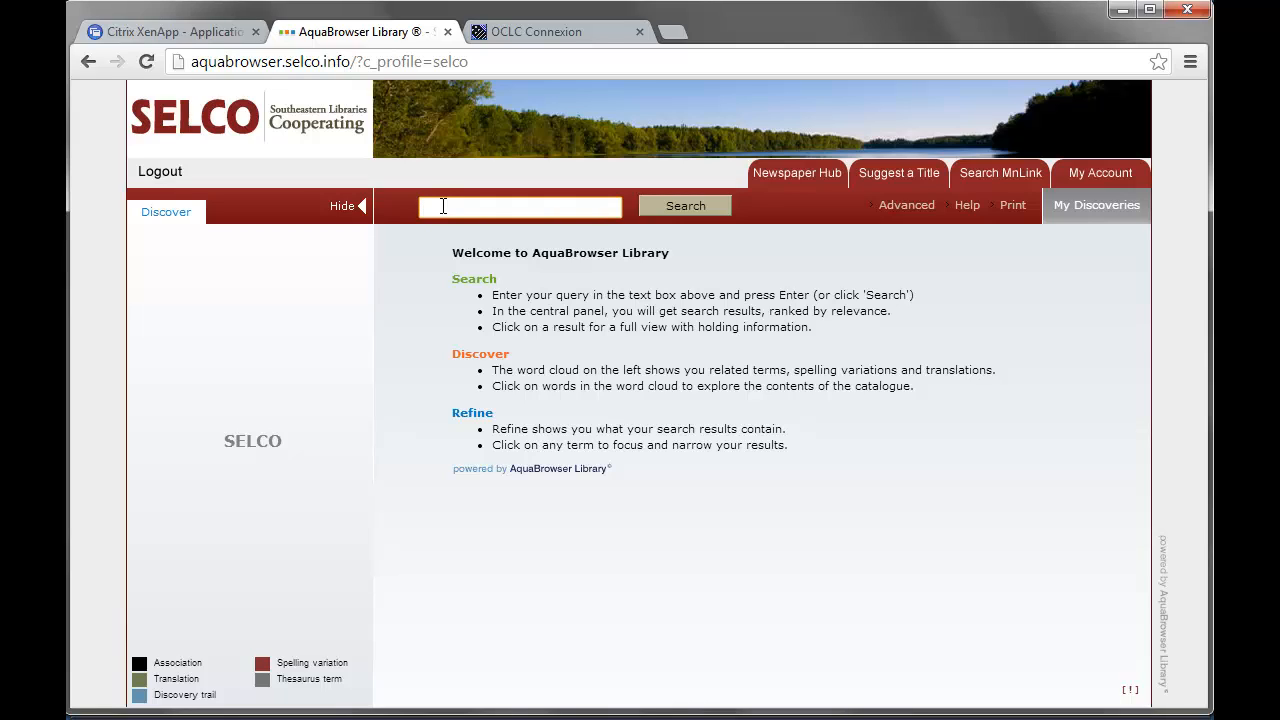
Search the AquaBrowser library catalog for "buffalo bill" and widen the results beyond the SELCO Office location.
type("buffalo bill")
key("Return")
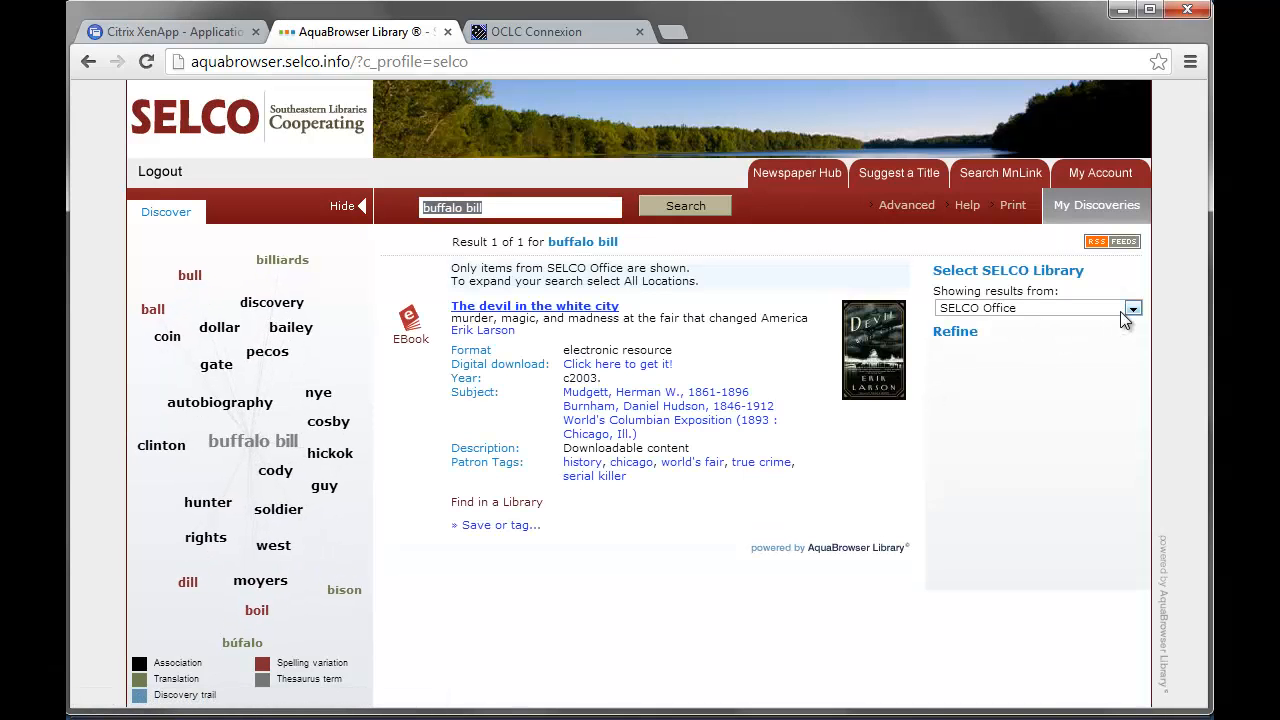
left_click(1130, 309)
left_click_drag(1133, 481, 1144, 332)
left_click(1037, 316)
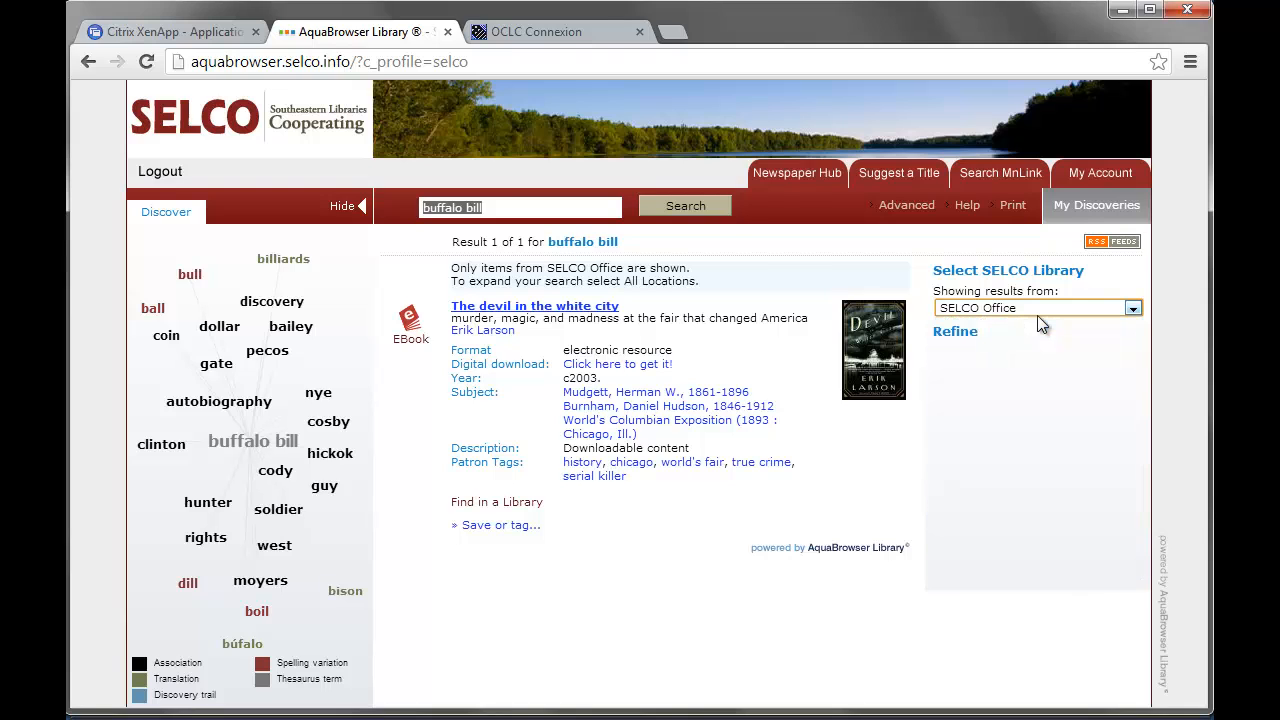
Show the "buffalo bill" results from all locations and examine the subject headings assigned to the listed books.
left_click(1133, 309)
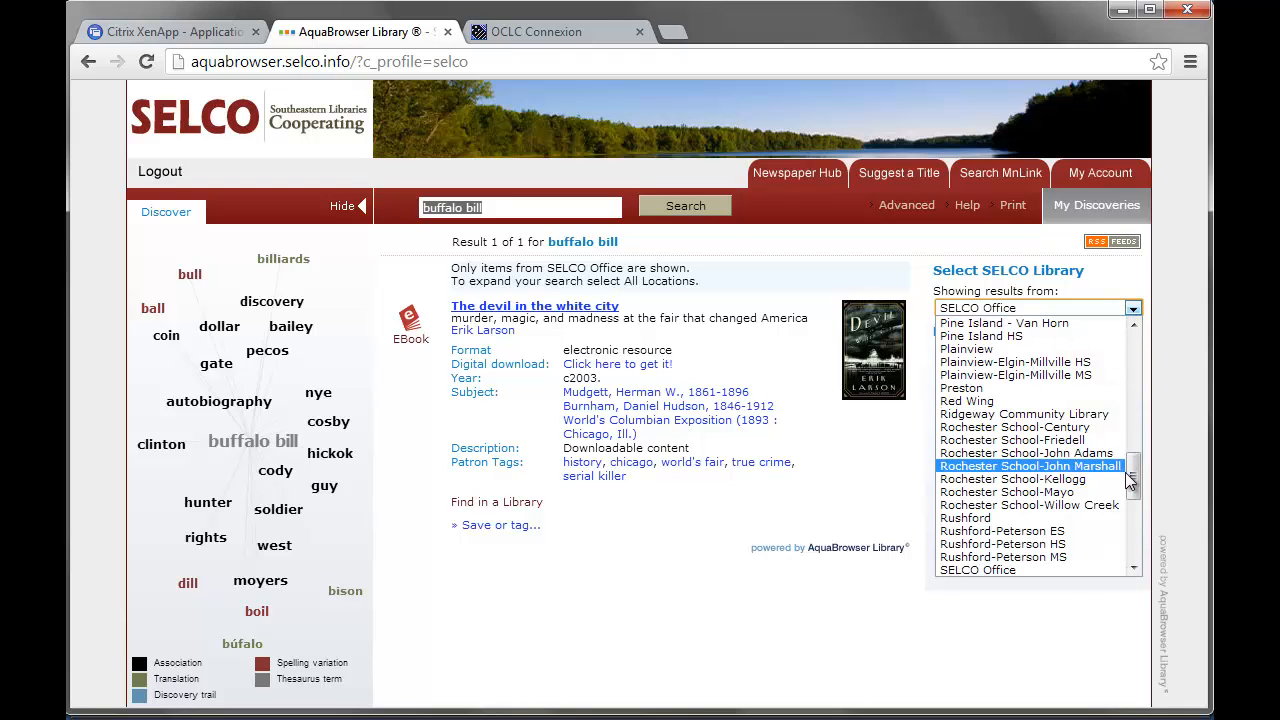
left_click_drag(1134, 470, 1138, 350)
left_click(1045, 324)
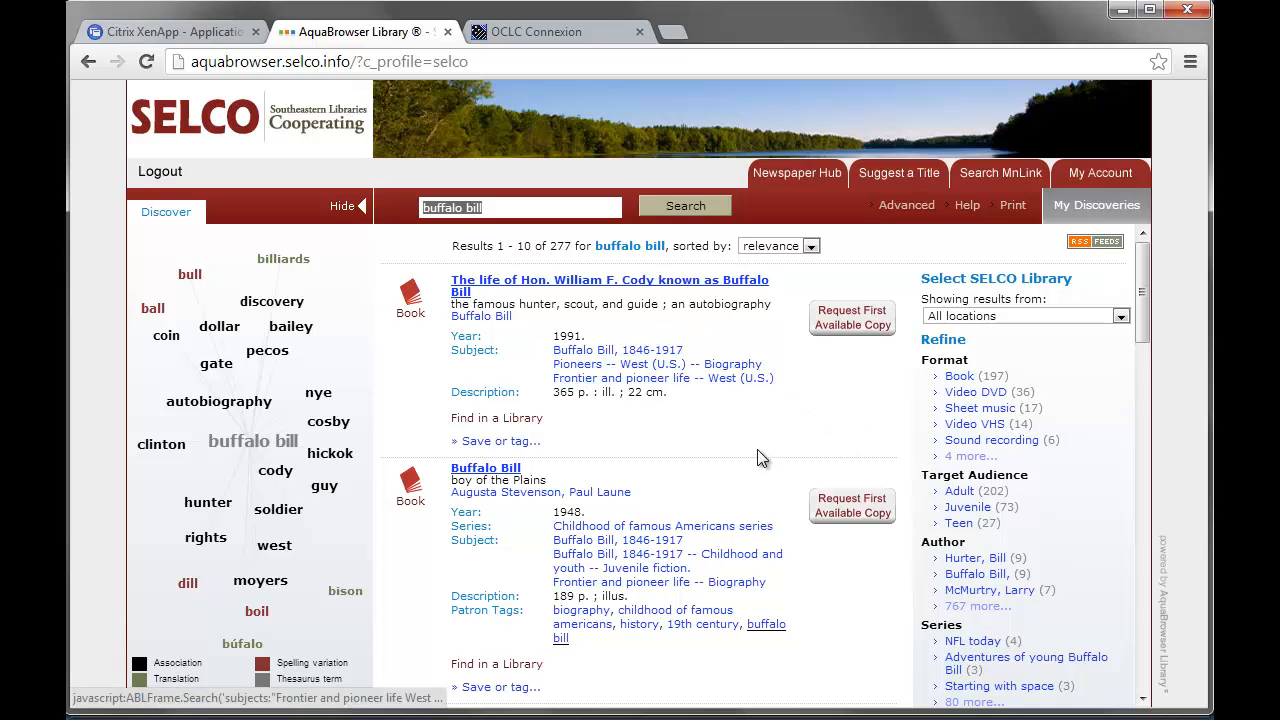
scroll(757, 458, "down", 1)
scroll(749, 543, "down", 3)
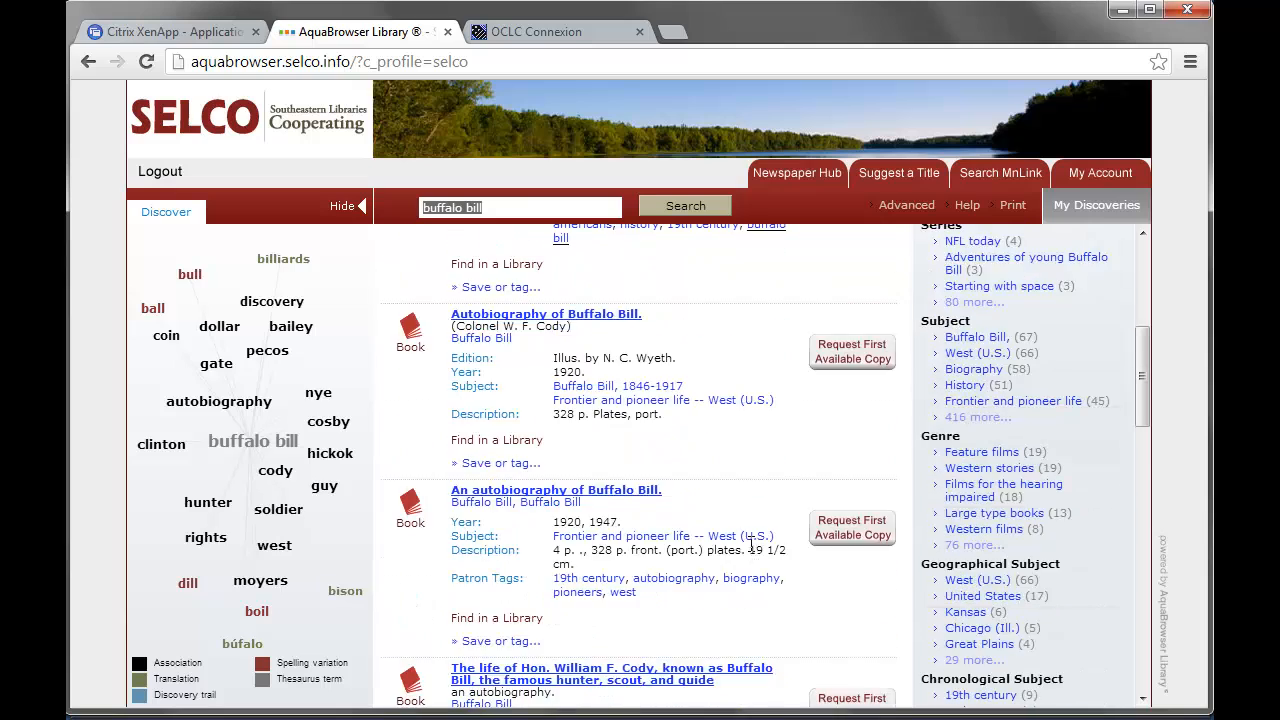
scroll(749, 543, "down", 2)
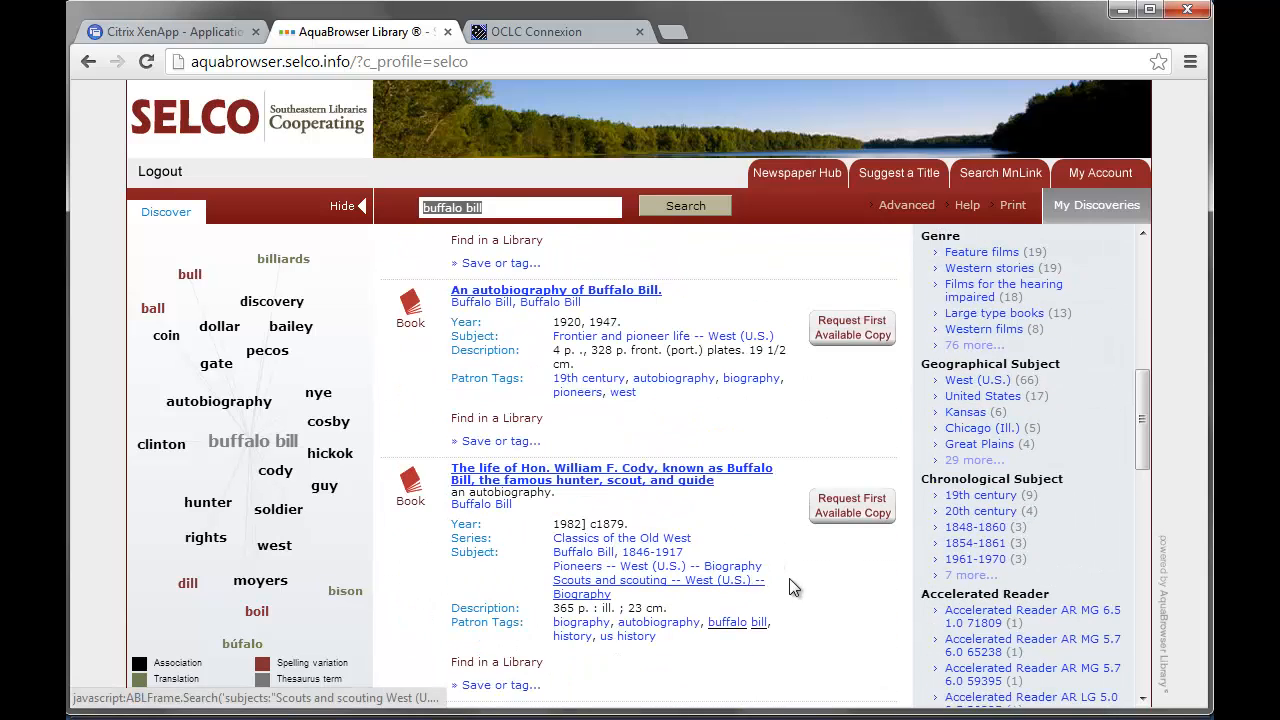
scroll(810, 580, "down", 2)
scroll(757, 590, "down", 1)
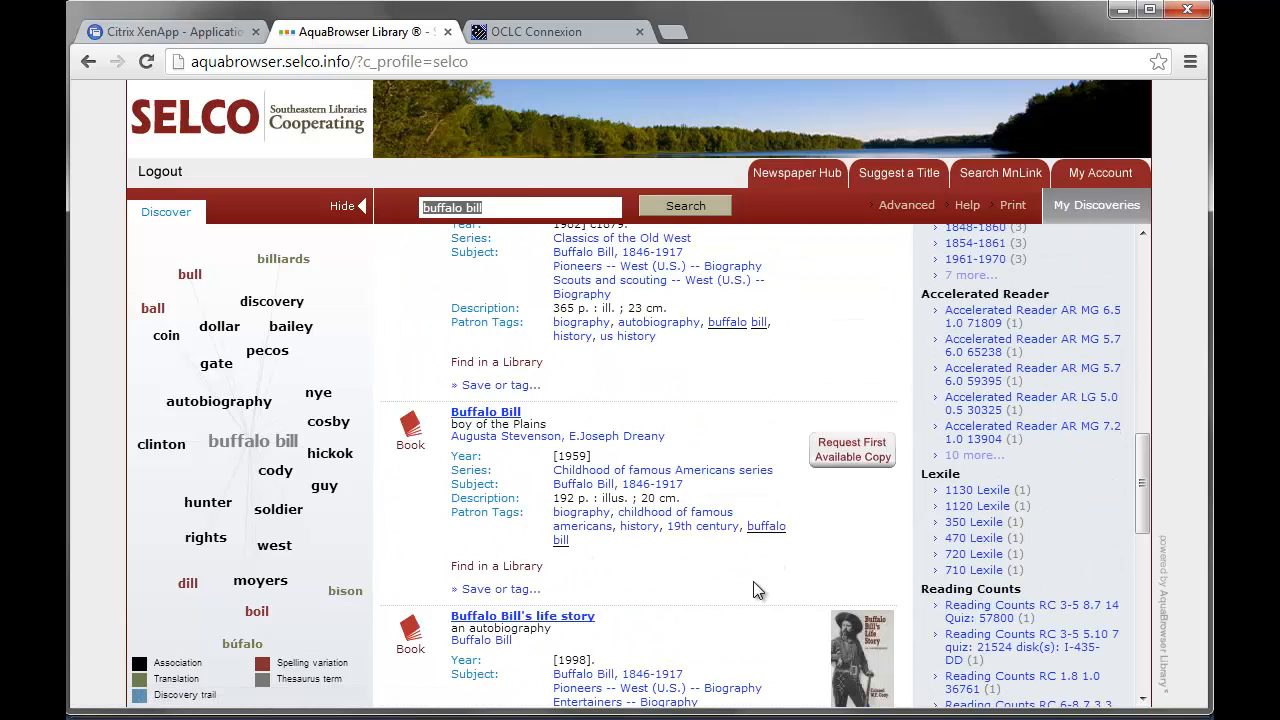
scroll(753, 582, "down", 1)
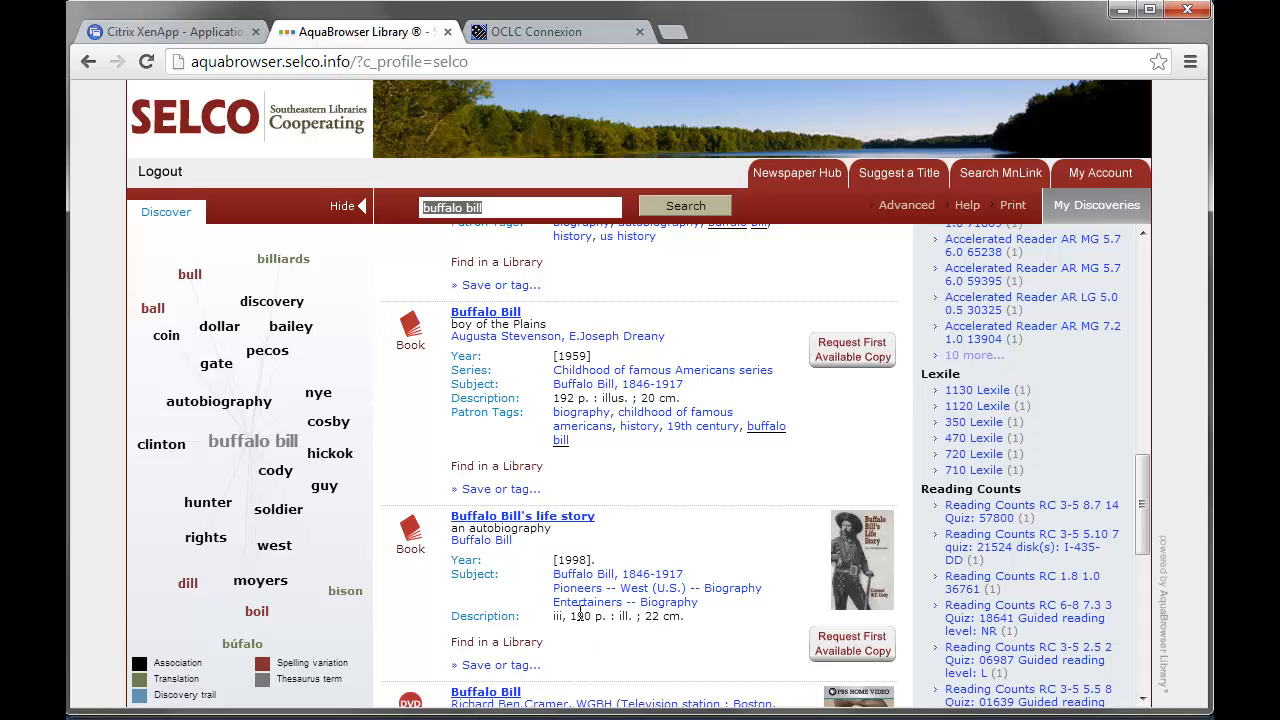
In the Horizon record, fill the first 650 field with Pioneers ‡z West (U.S.) ‡v Biography and link it to the matching subject heading.
key("alt+Tab")
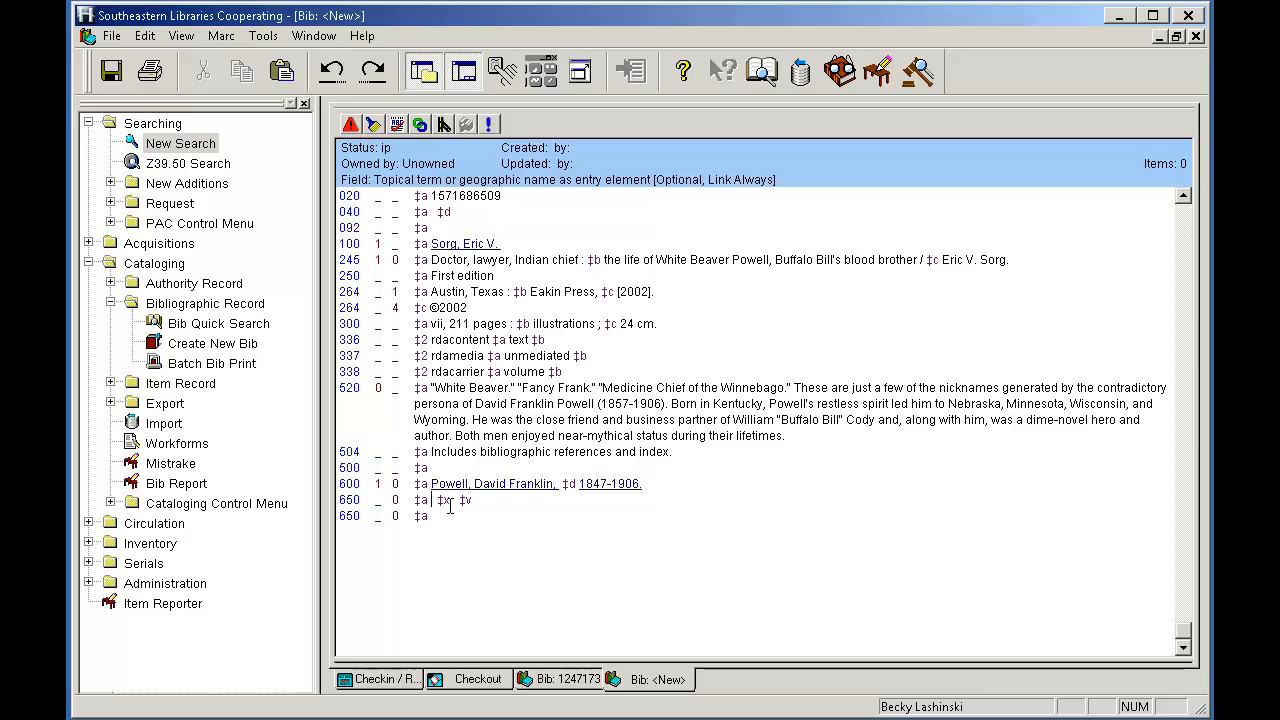
left_click(493, 500)
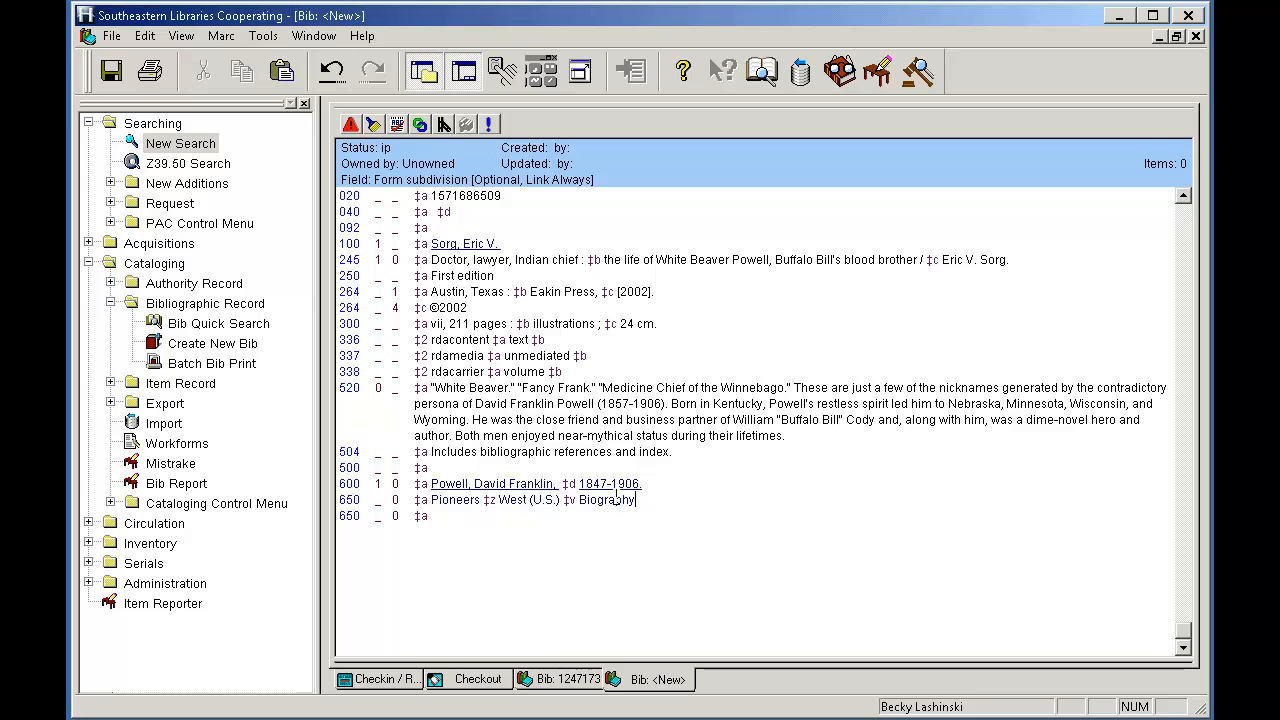
right_click(621, 505)
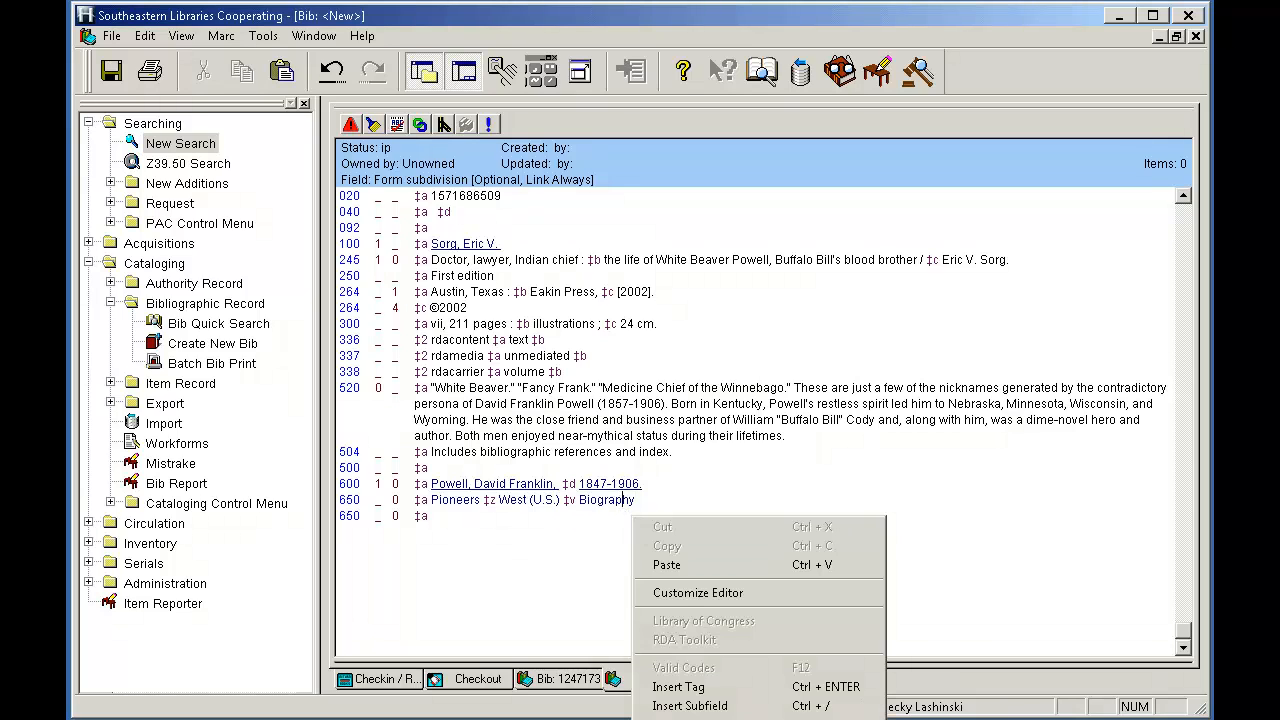
left_click(690, 718)
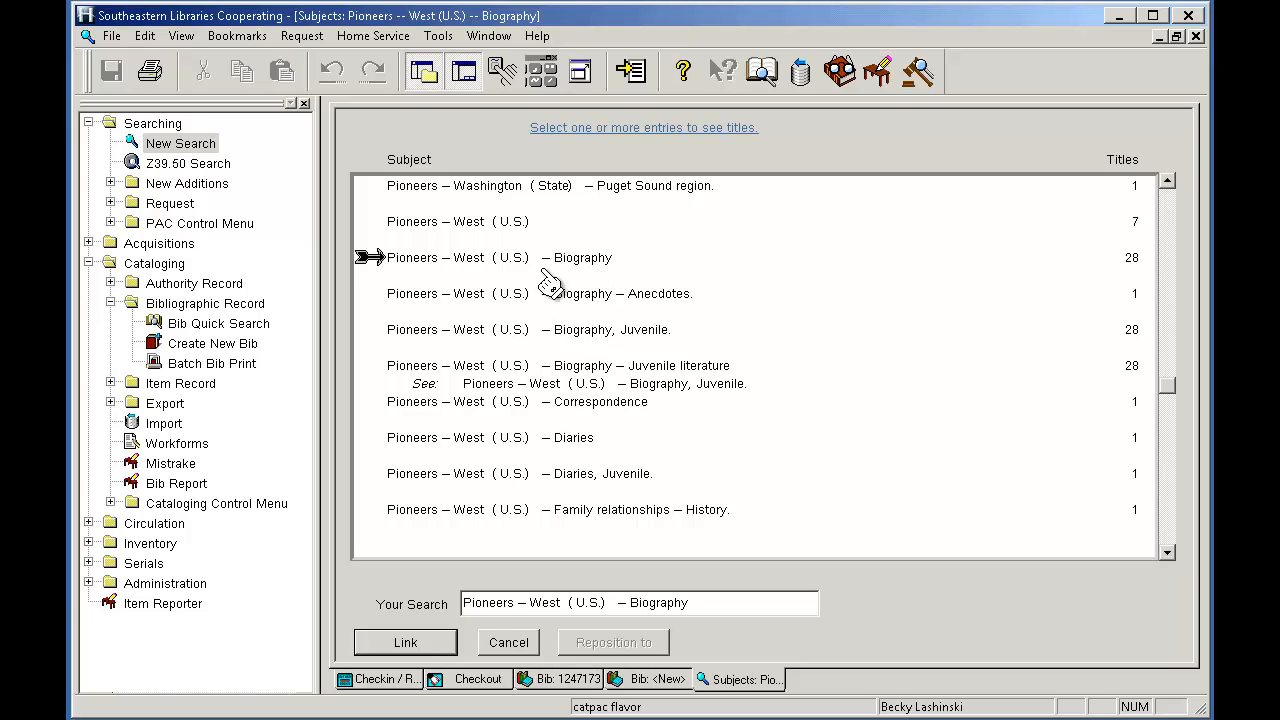
left_click(432, 268)
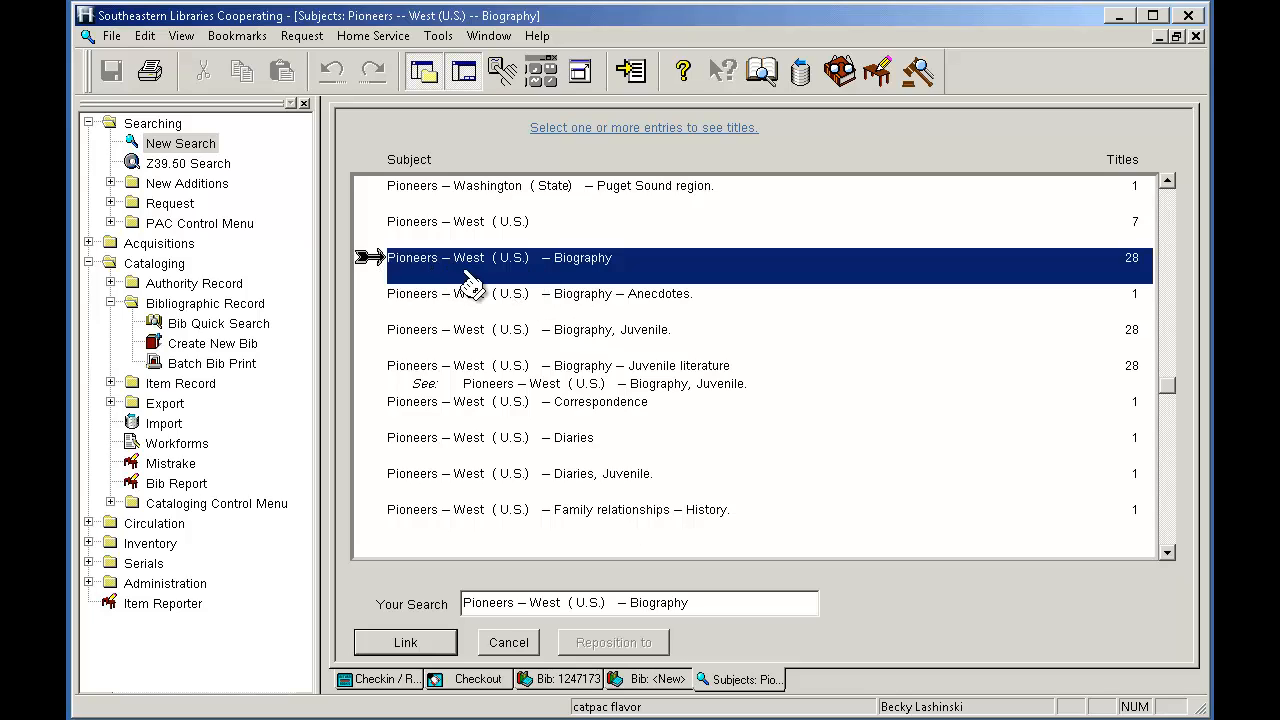
left_click(414, 642)
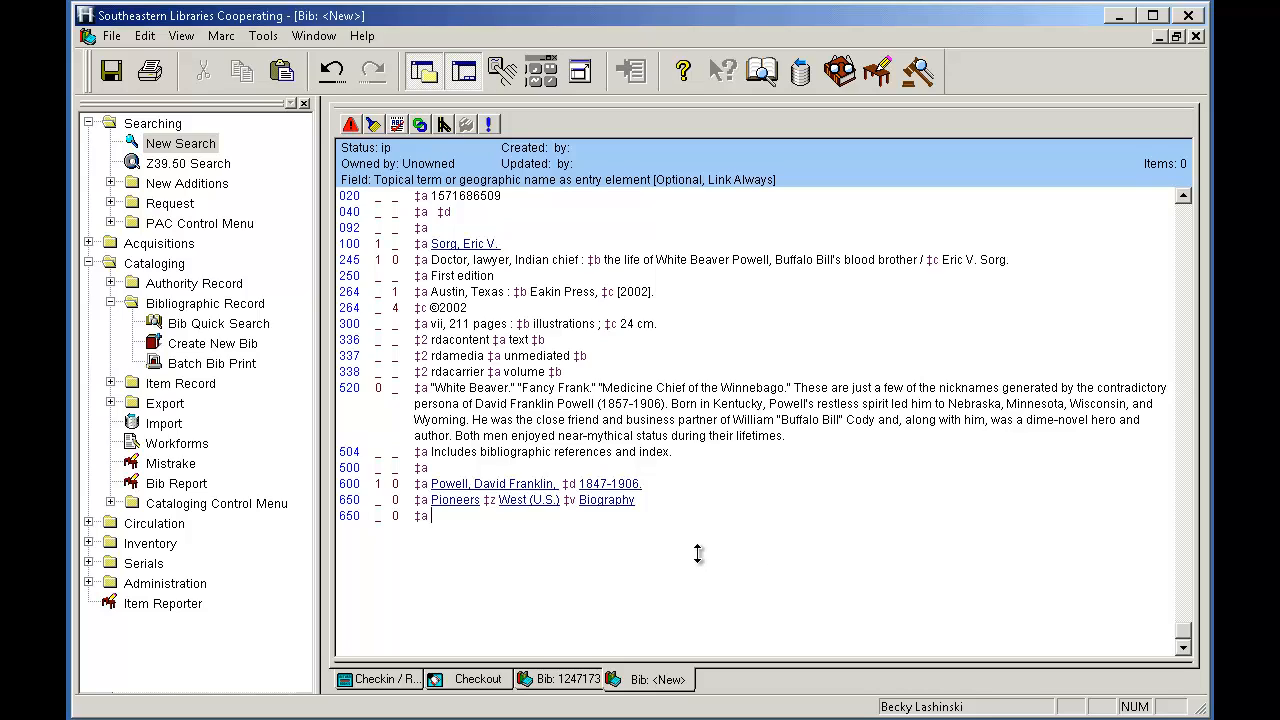
Switch to OCLC Connexion, run a WorldCat title search for the biographee's full name, and look through the results for related works.
key("alt+Tab")
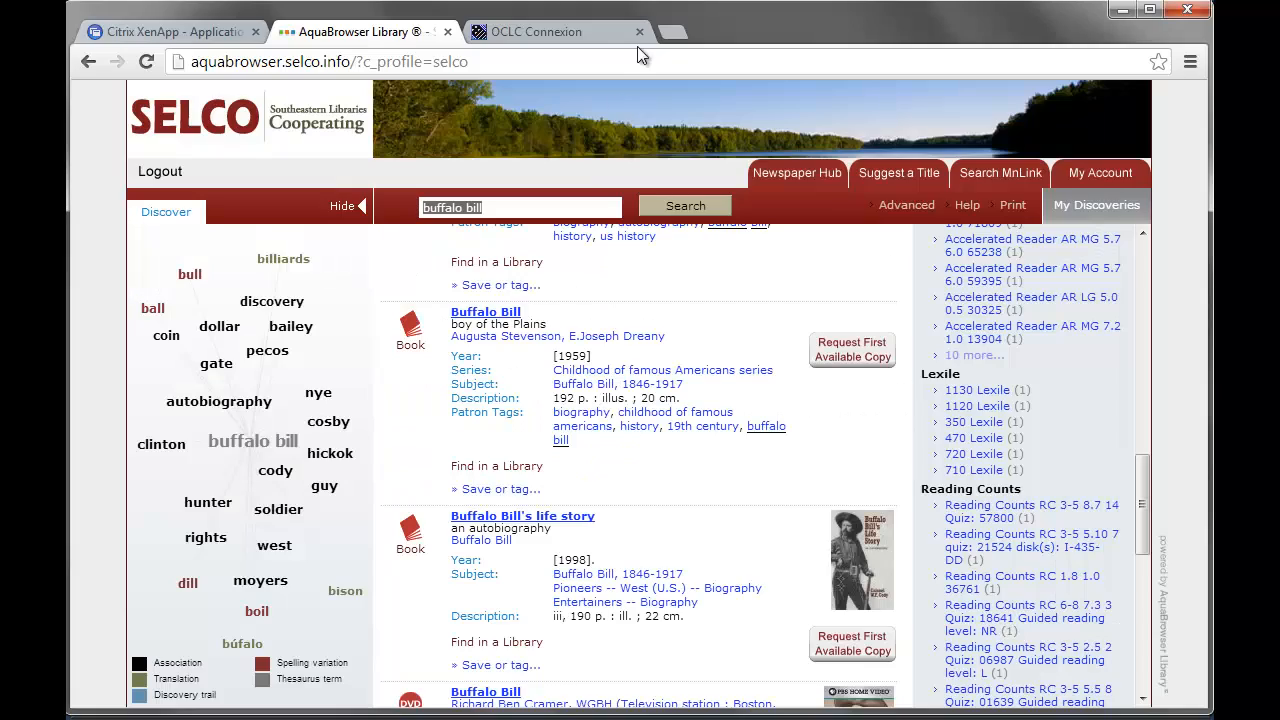
left_click(597, 34)
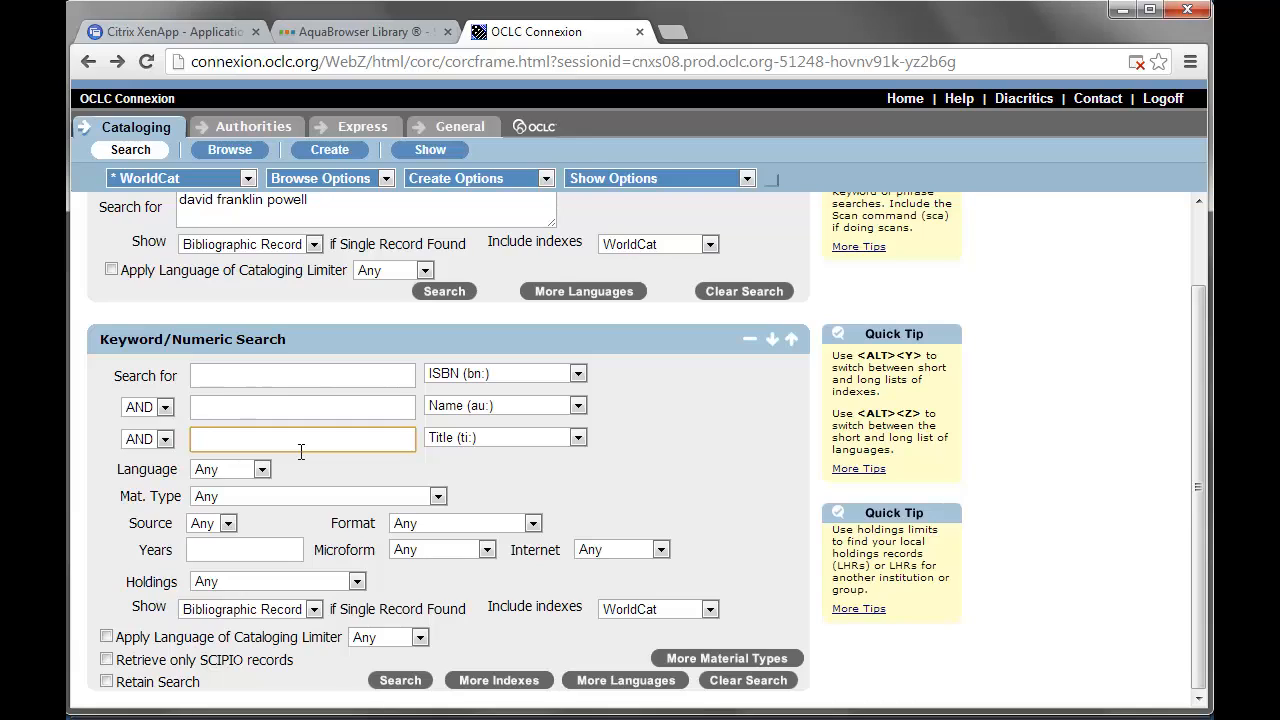
type("davi")
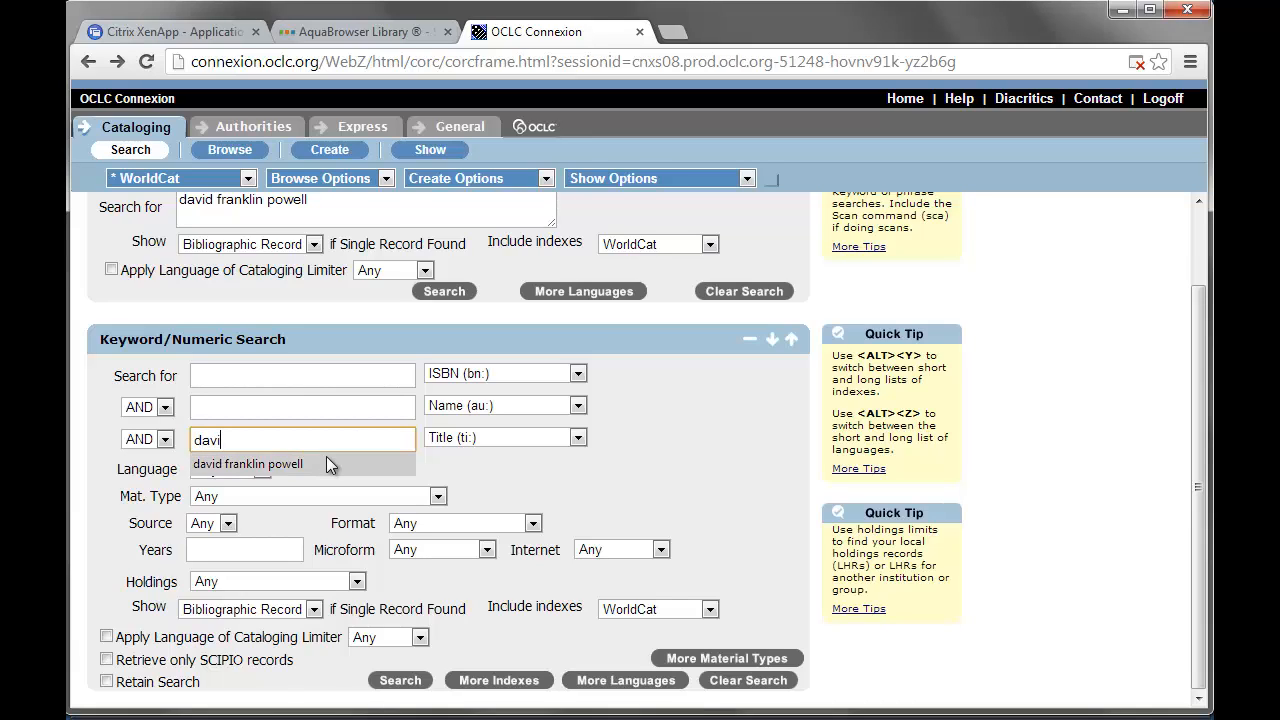
left_click(326, 462)
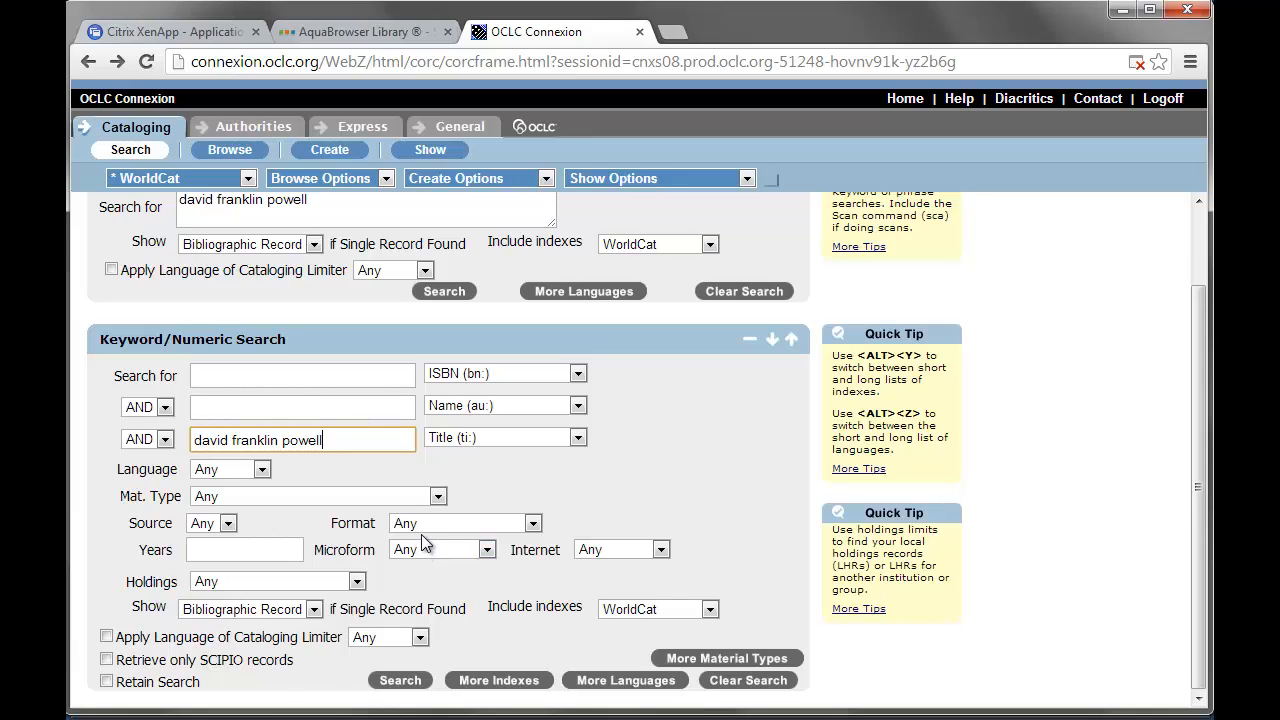
left_click(399, 682)
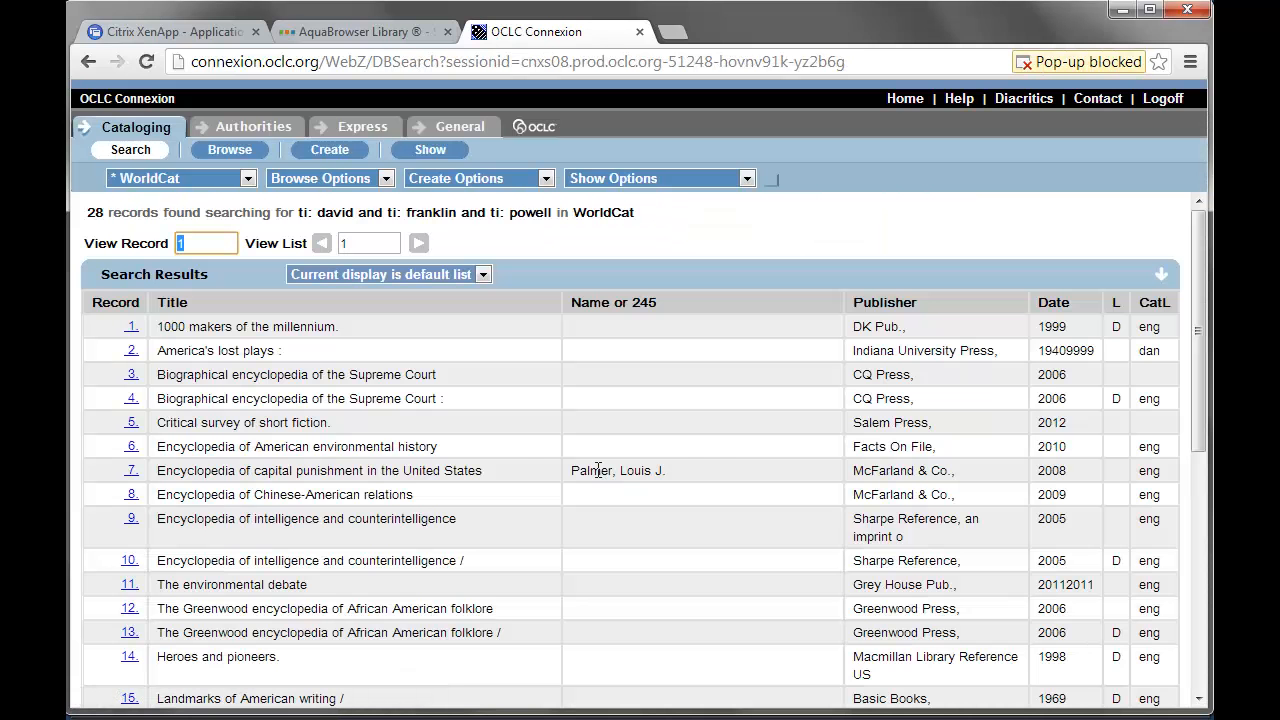
mouse_move(514, 412)
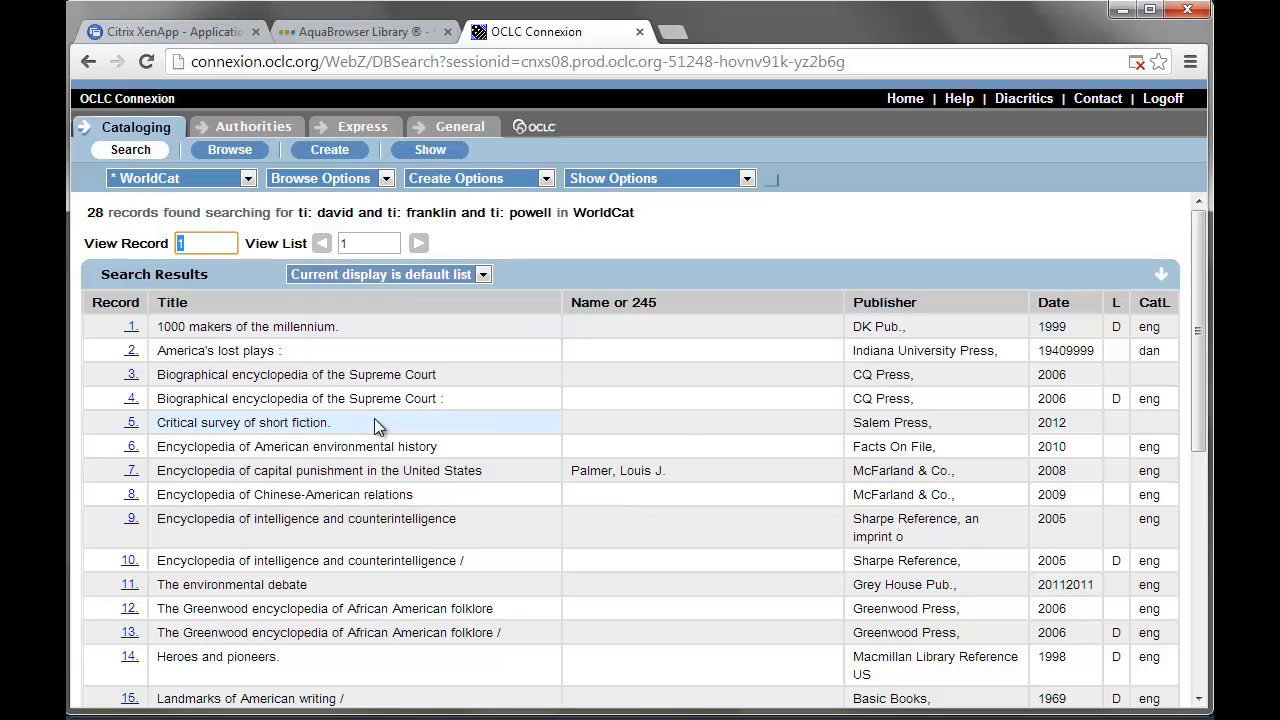
scroll(585, 504, "down", 3)
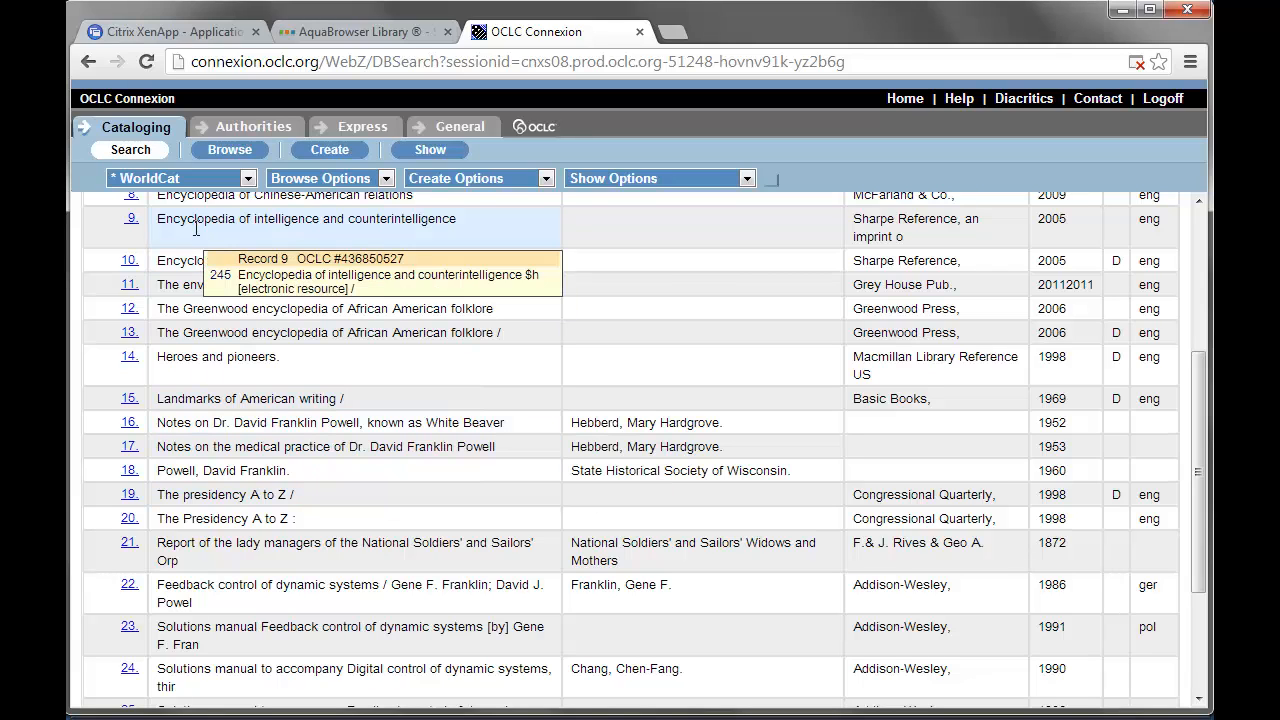
mouse_move(314, 430)
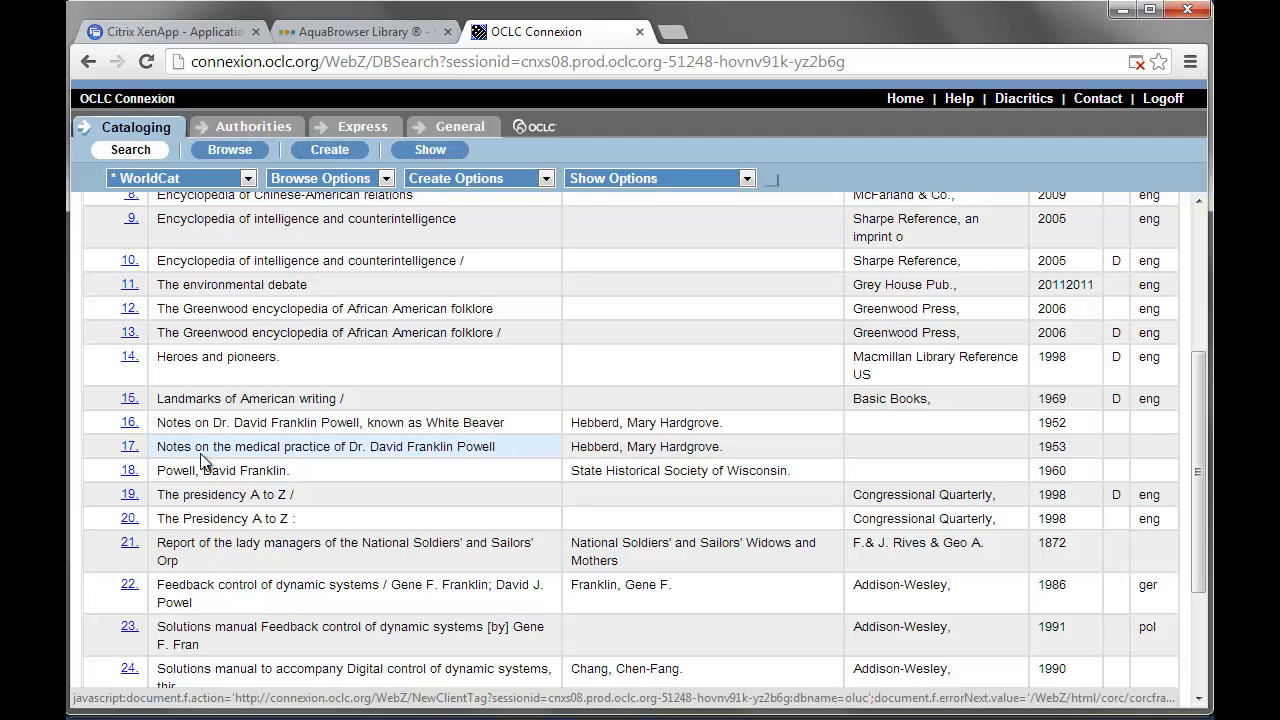
mouse_move(431, 474)
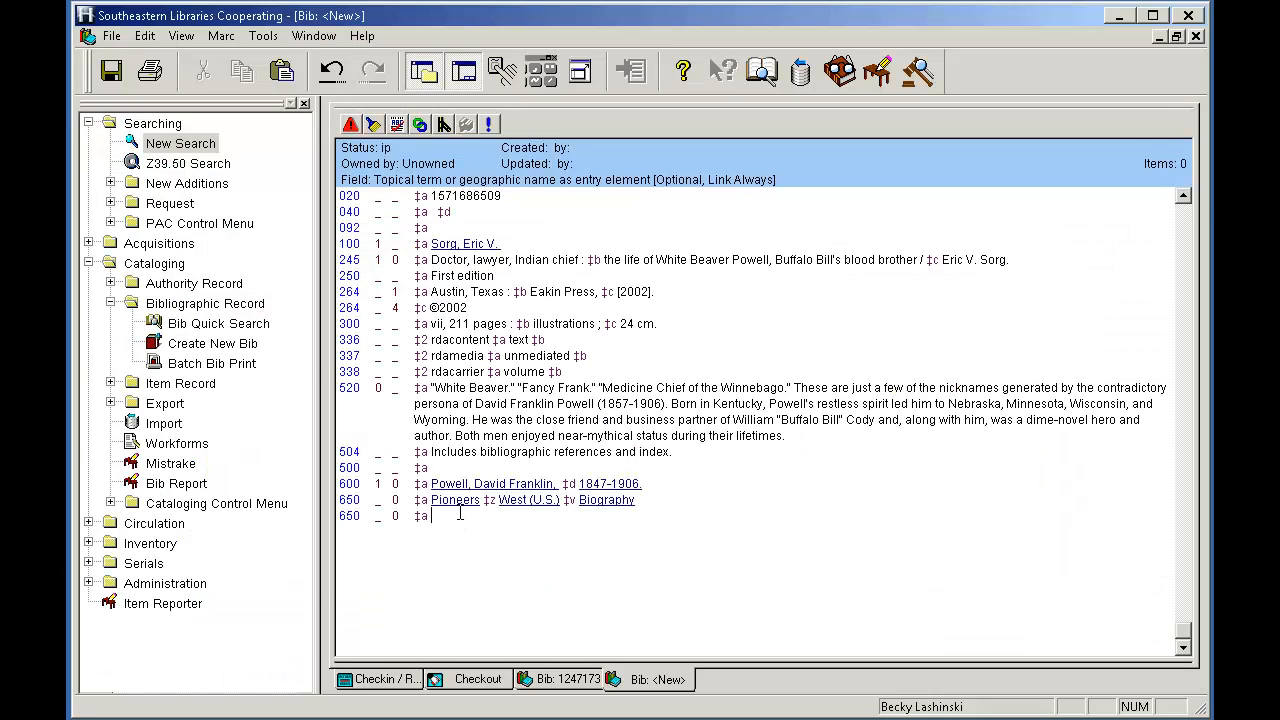
In Horizon, enter 650 fields Physicians ‡z West (U.S.) ‡v Biography and Mayors ‡z Wisconsin ‡z La Crosse ‡v Biography, consulting the back cover photo.
type("Ps")
key("BackSpace")
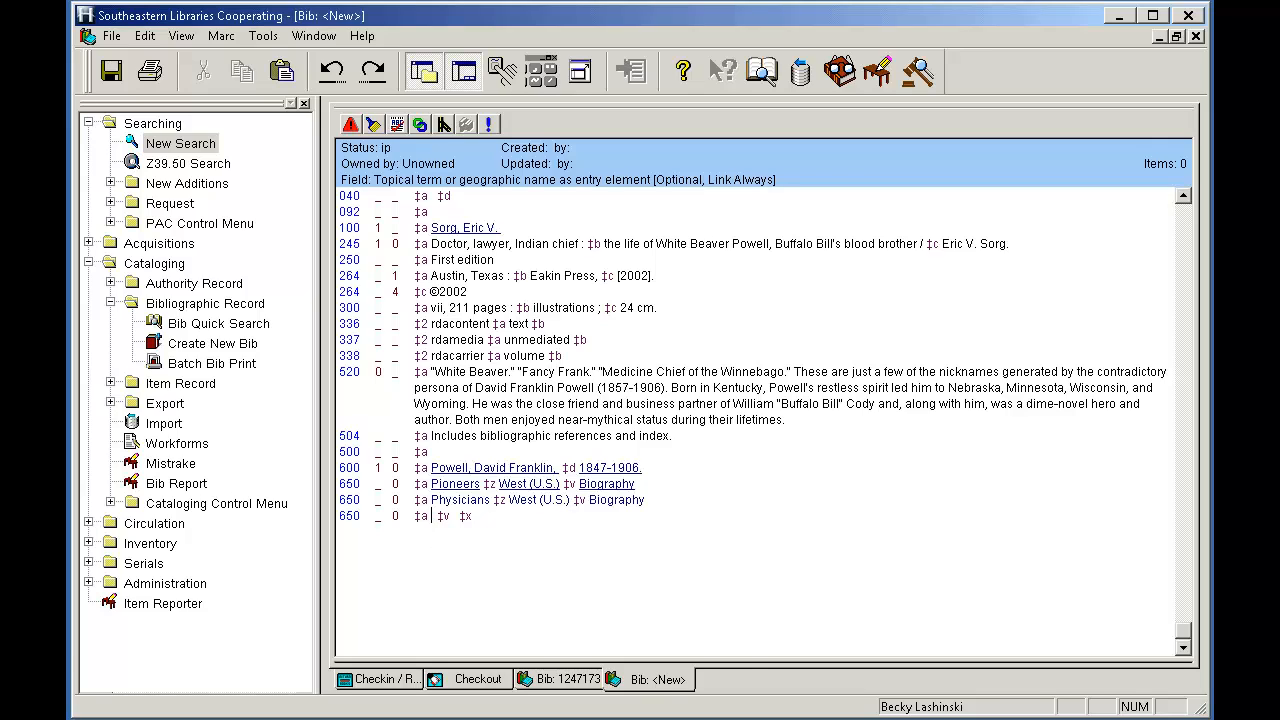
key("alt+Tab")
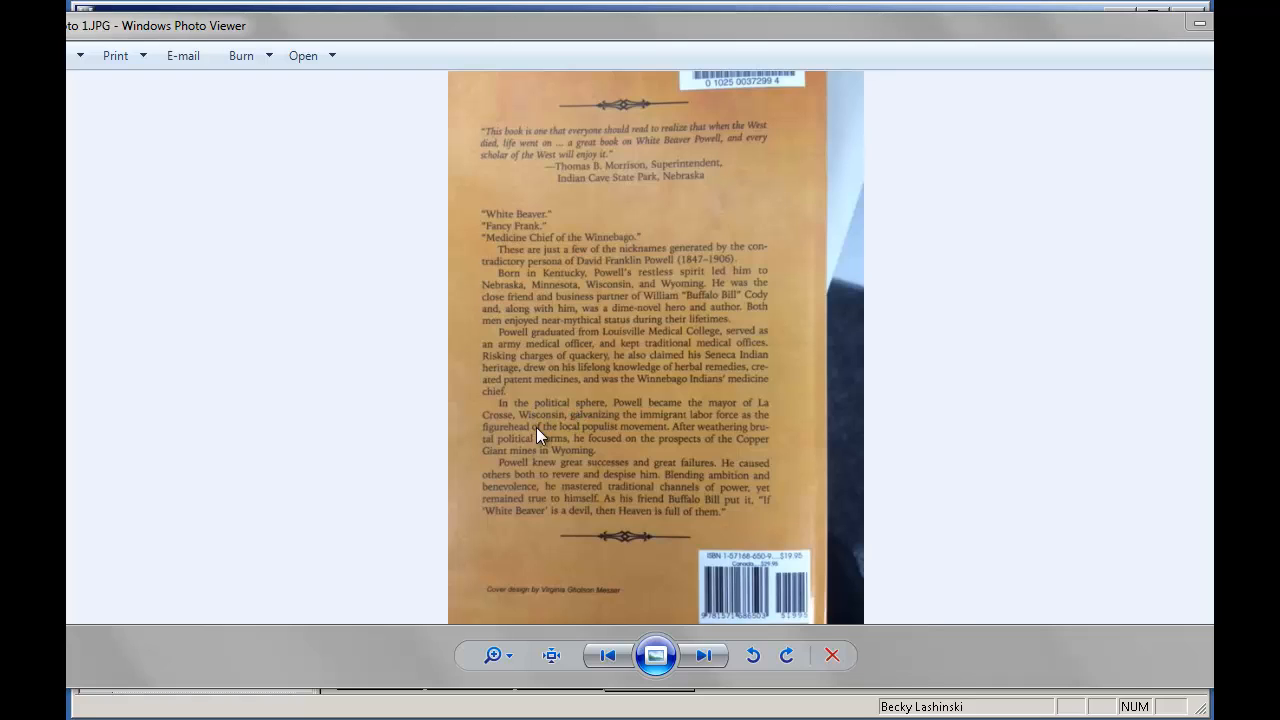
left_click(1198, 23)
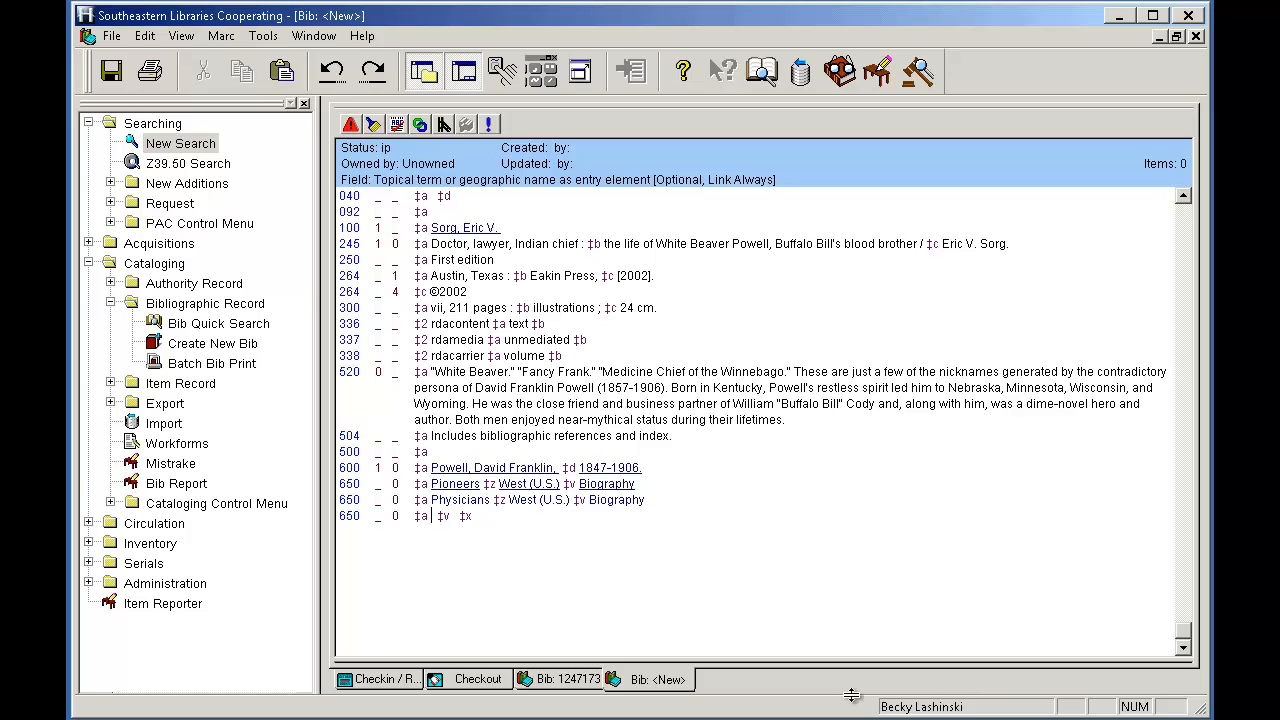
type("Mayors ‡z Wisconsin ‡z La Crosse ‡v Biography")
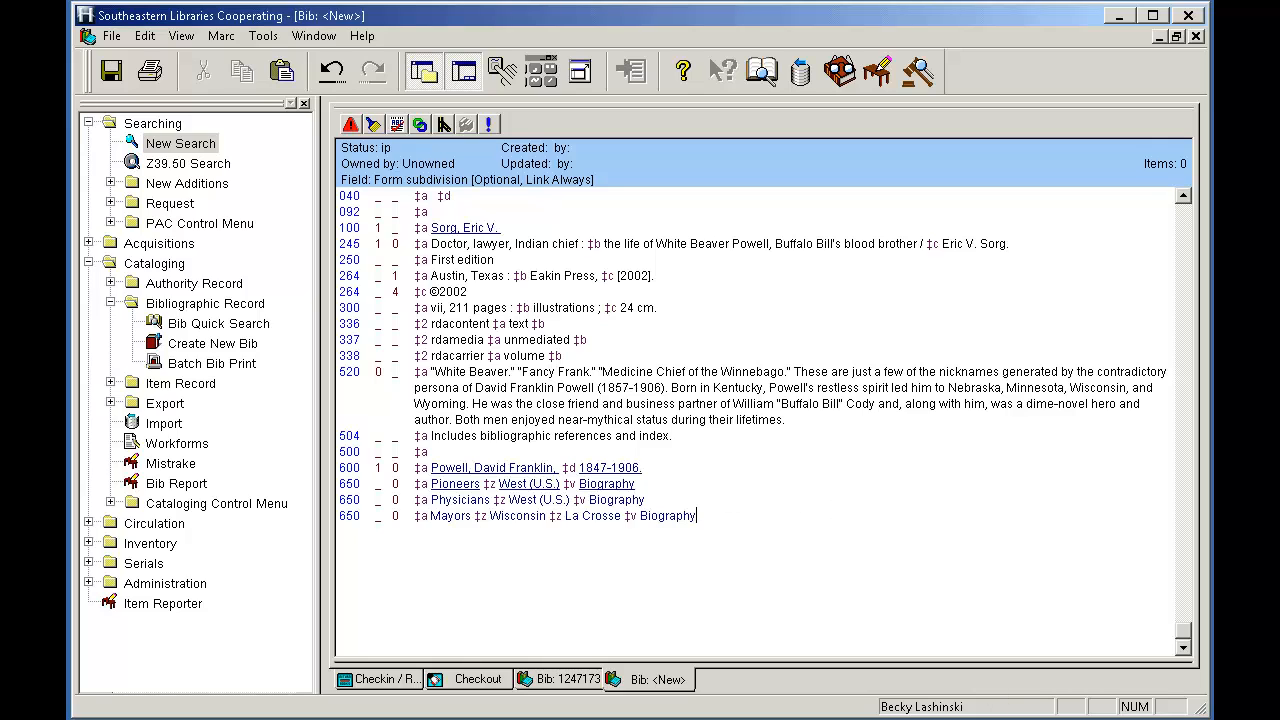
Review the record status, type and bibliographic level in field 000, and accept "No specific type of control" for Cntl.
key("ctrl+Home")
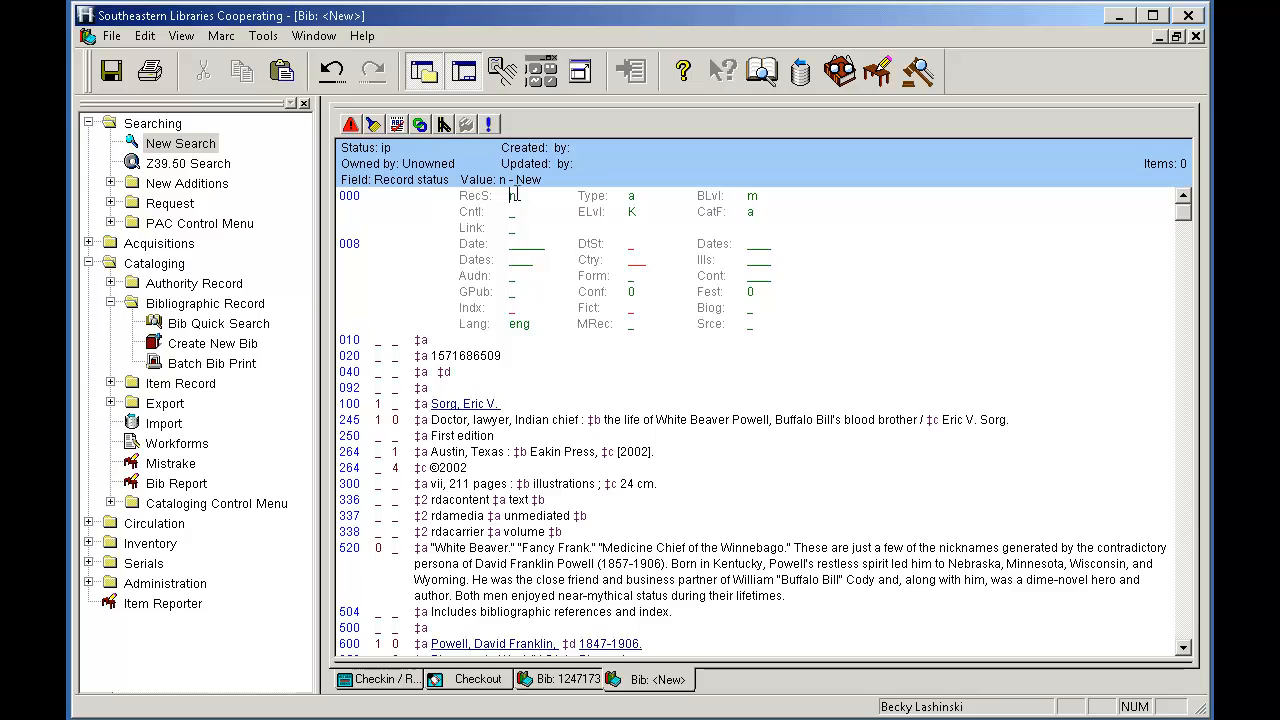
left_click(630, 195)
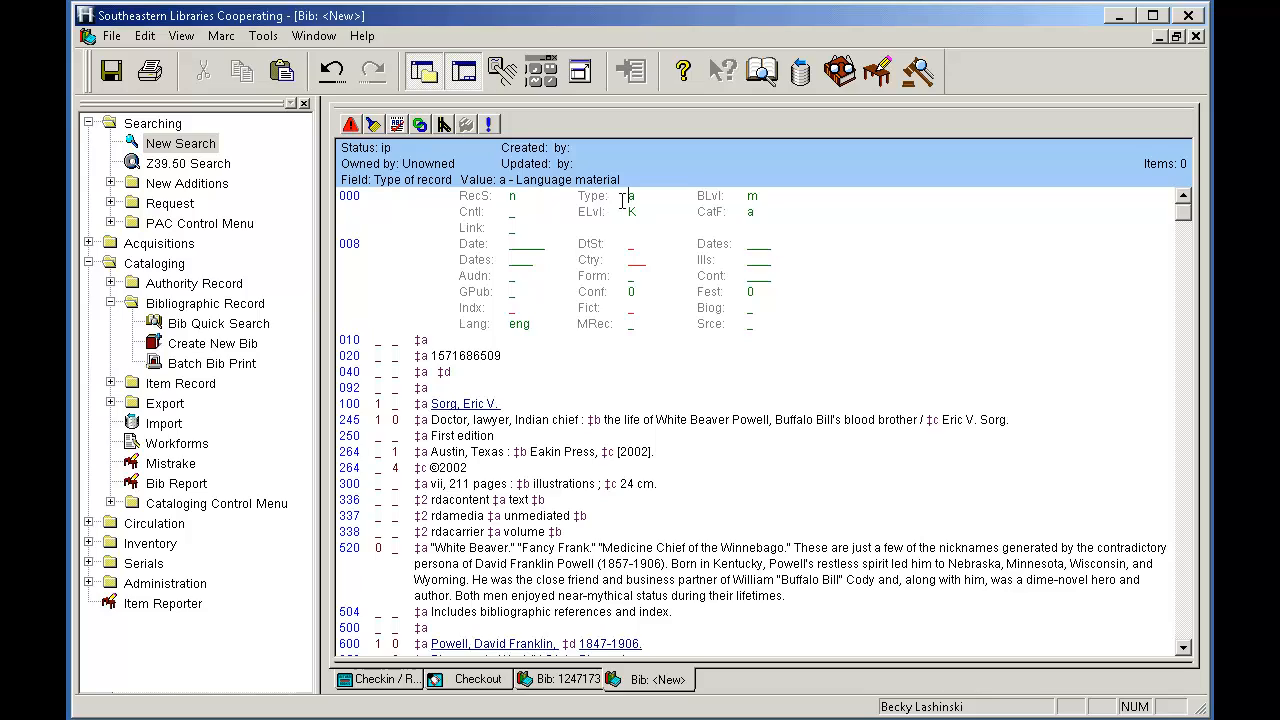
key("Tab")
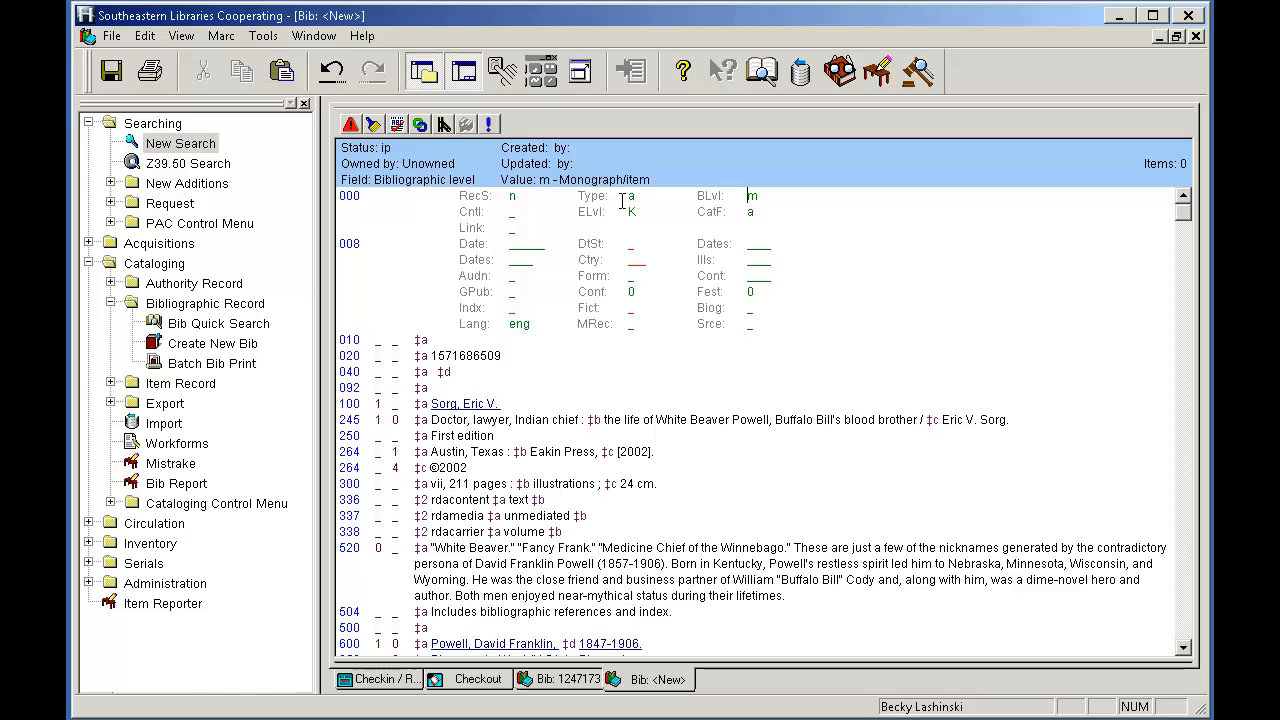
key("Tab")
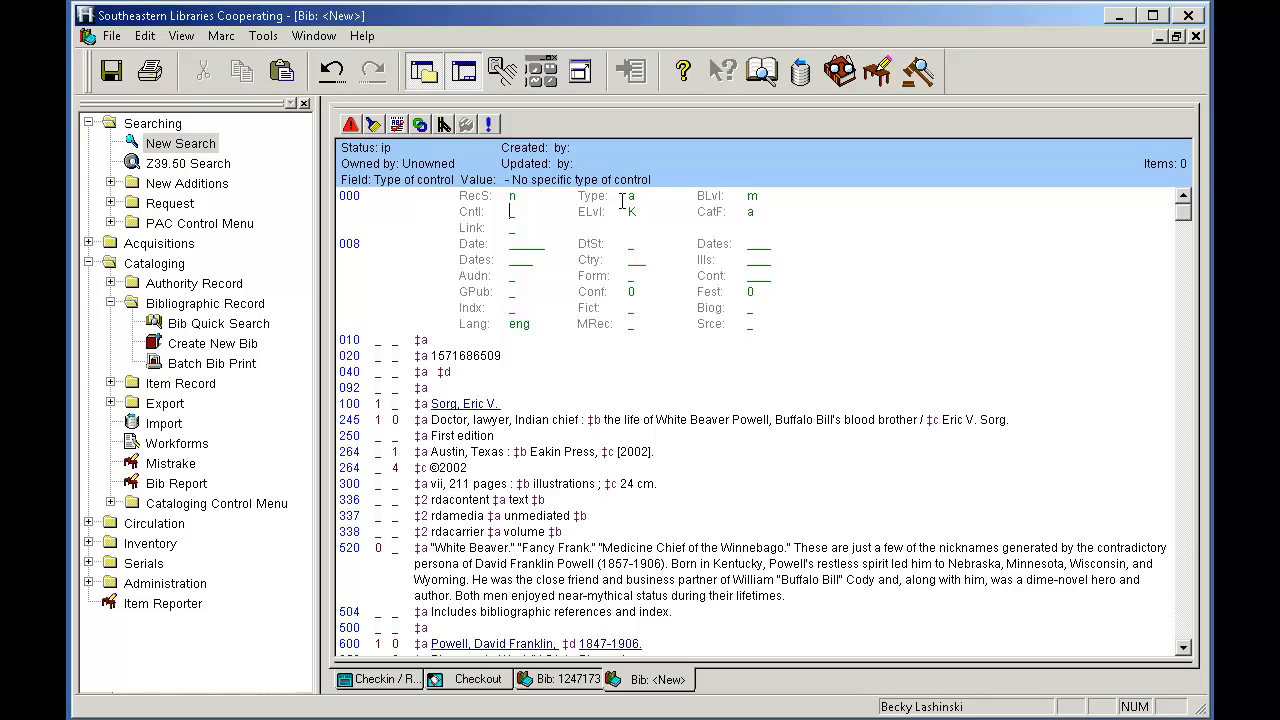
double_click(555, 207)
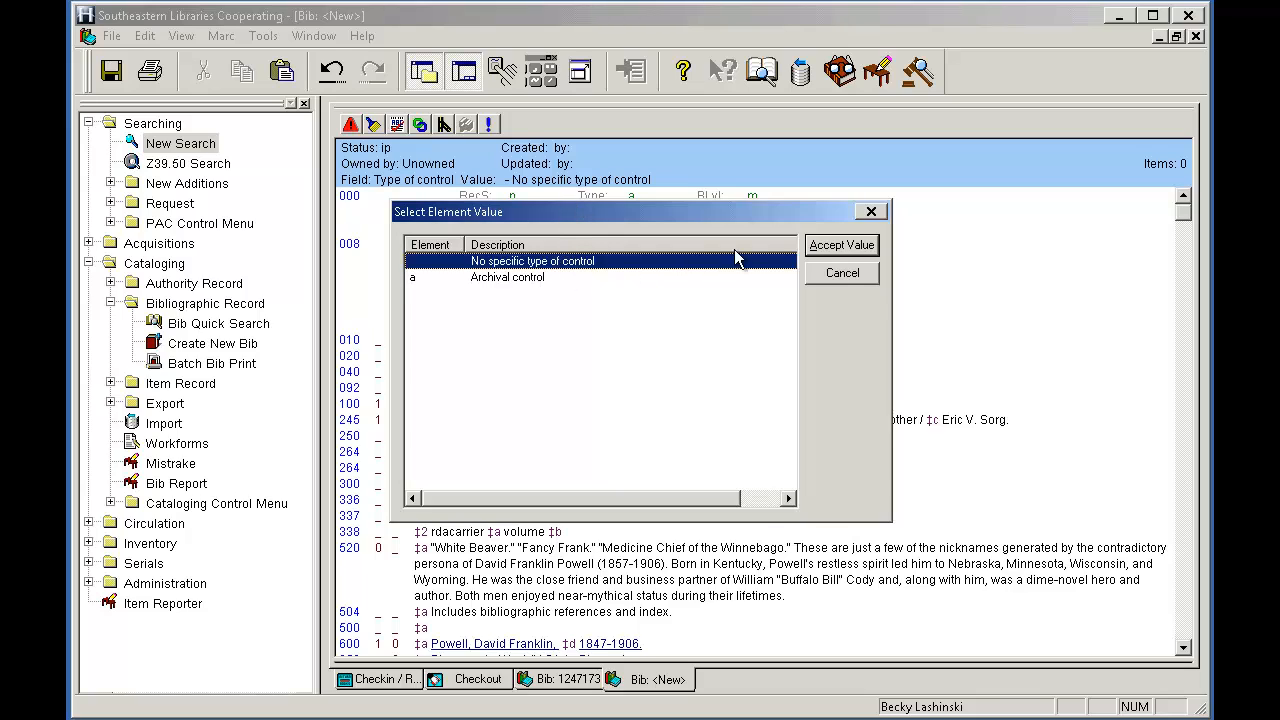
left_click(858, 252)
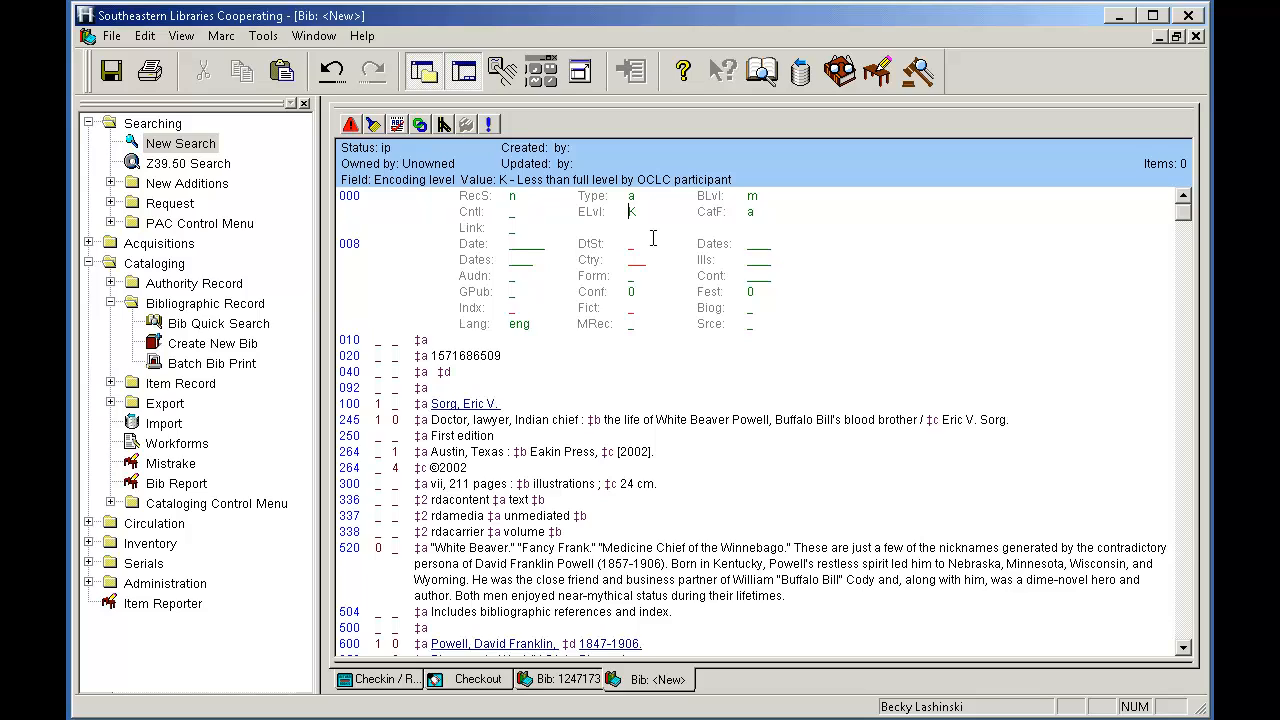
Set the encoding level (ELvl) in field 000 to I, Full level by OCLC participant.
key("F2")
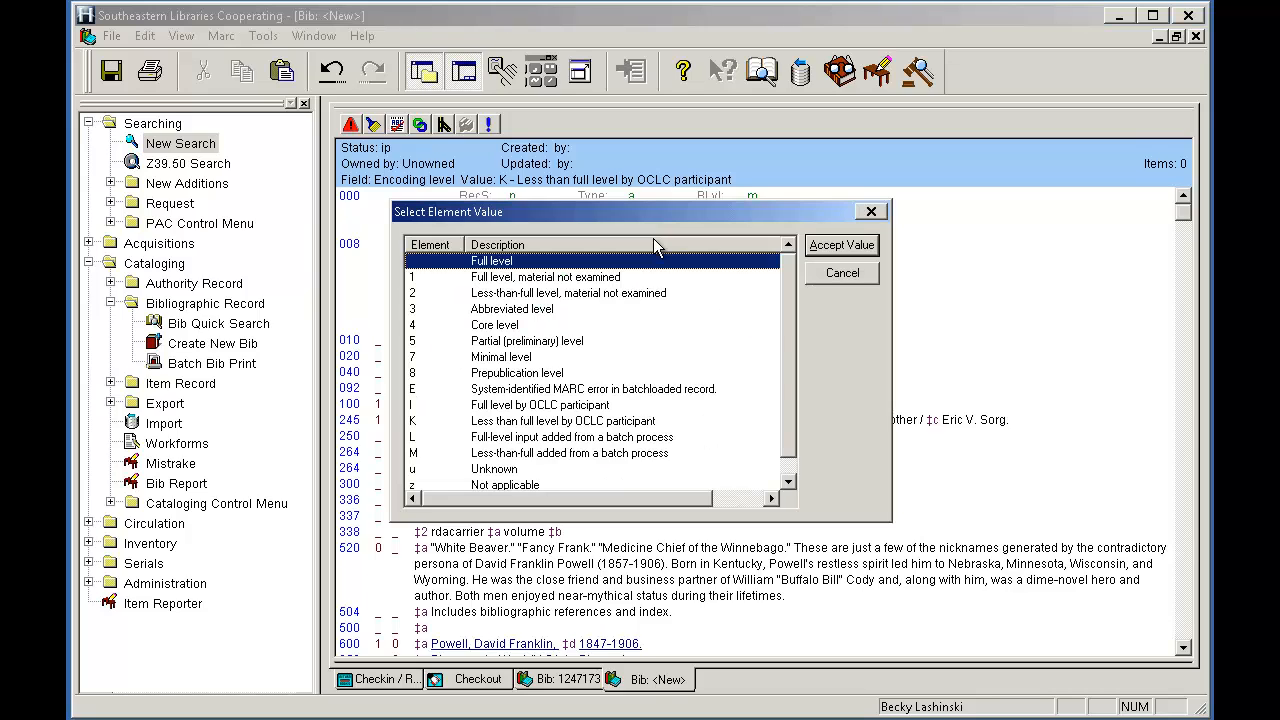
left_click_drag(788, 284, 789, 322)
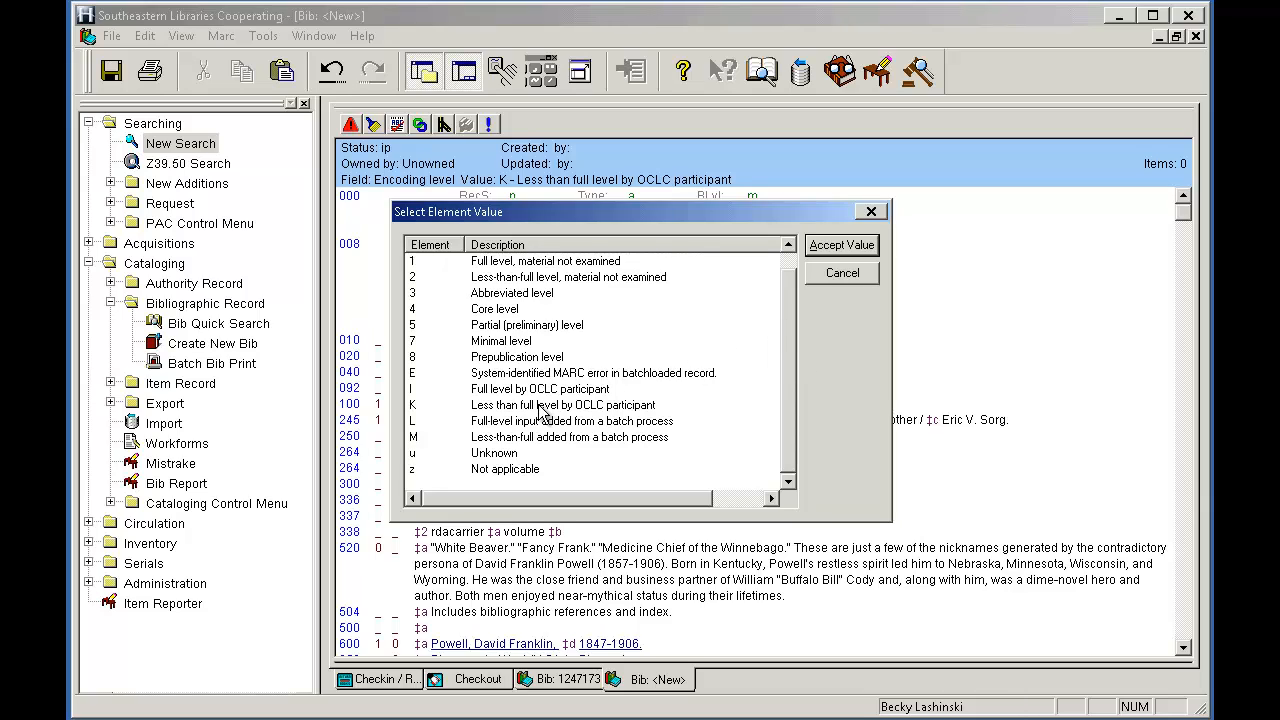
left_click(497, 392)
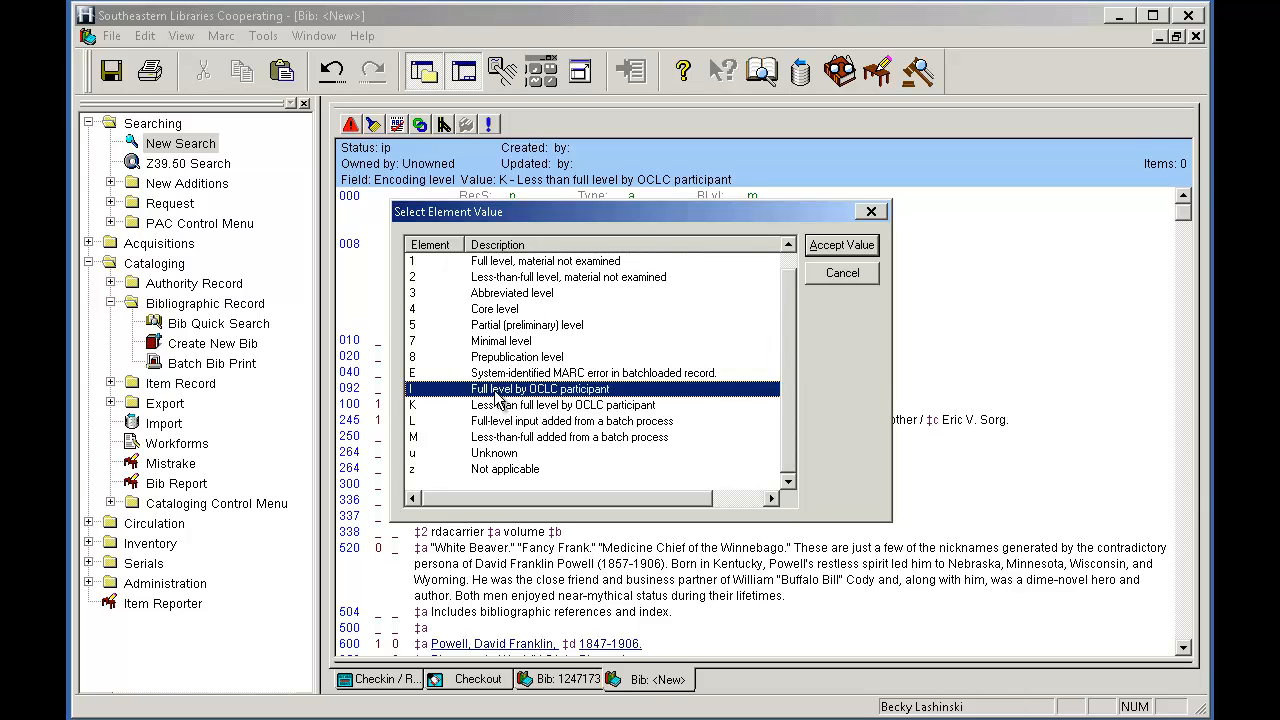
left_click(830, 250)
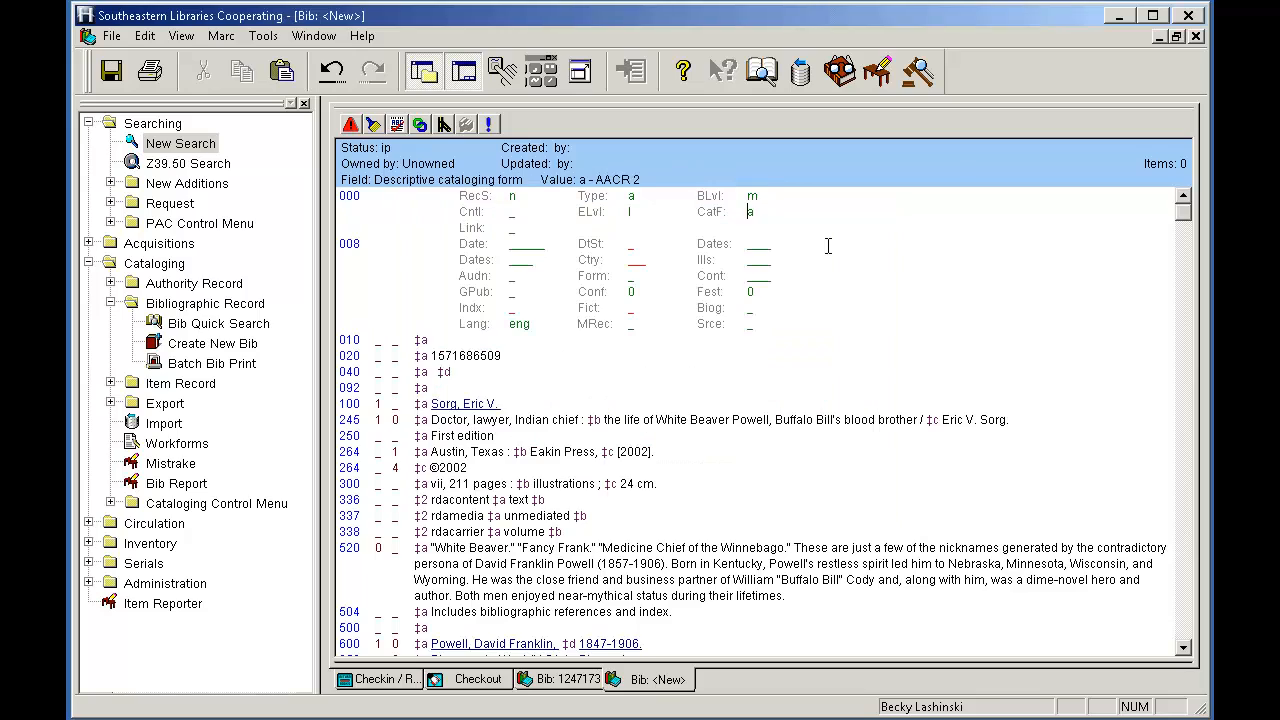
Set the descriptive cataloging form (CatF) in field 000 to i, ISBD punctuation included.
left_click(752, 214)
double_click(759, 221)
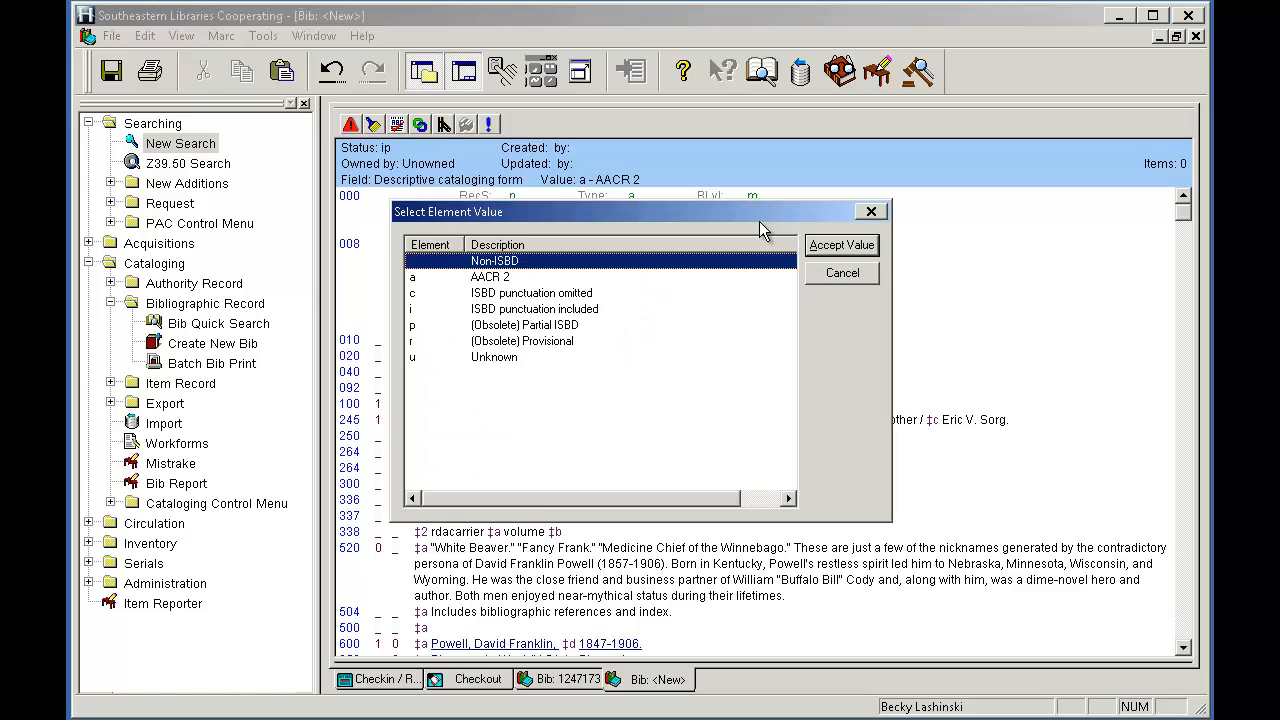
left_click(535, 311)
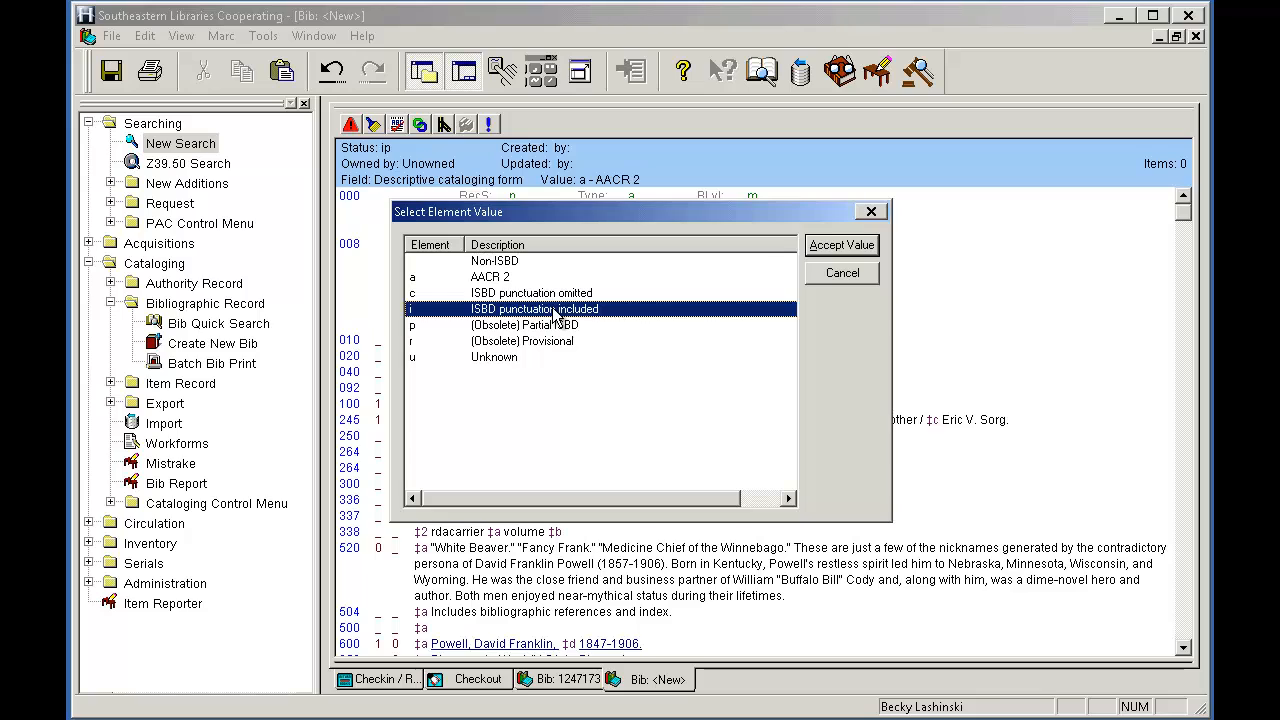
left_click(845, 246)
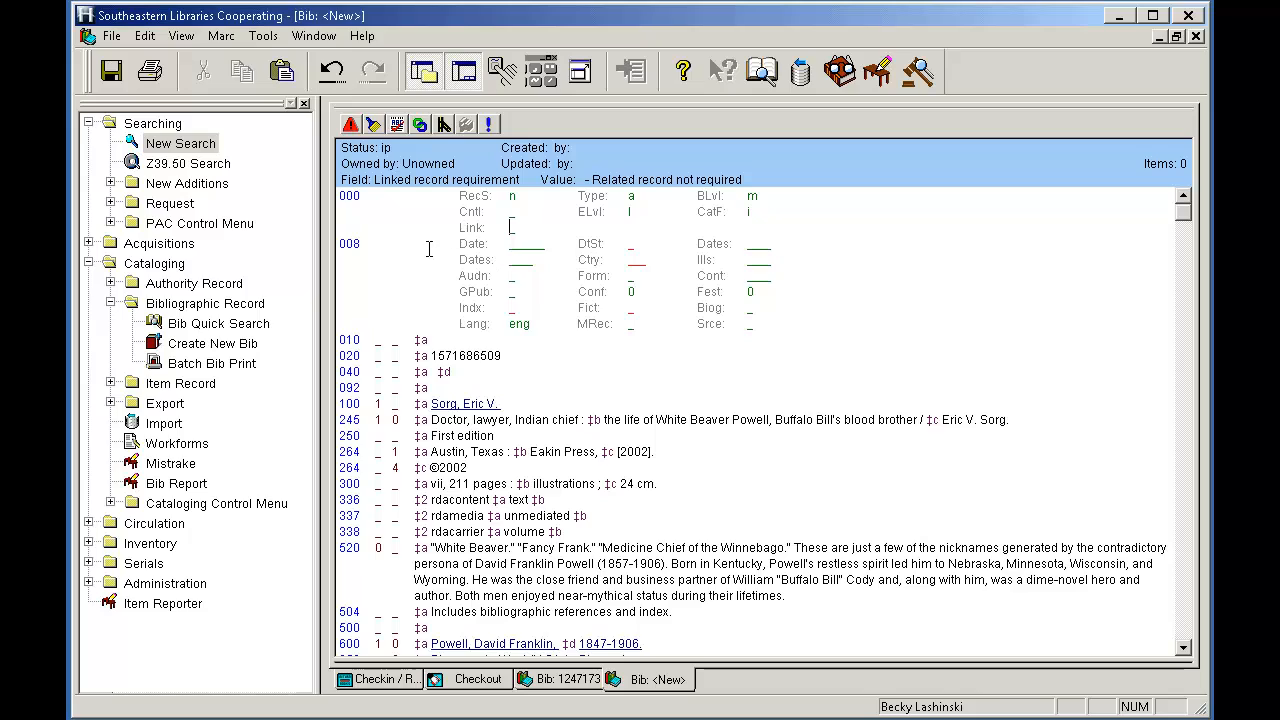
Set the date type (DtSt) in field 008 to t, Publication date and copyright date, and enter 2002 for both dates.
left_click(630, 246)
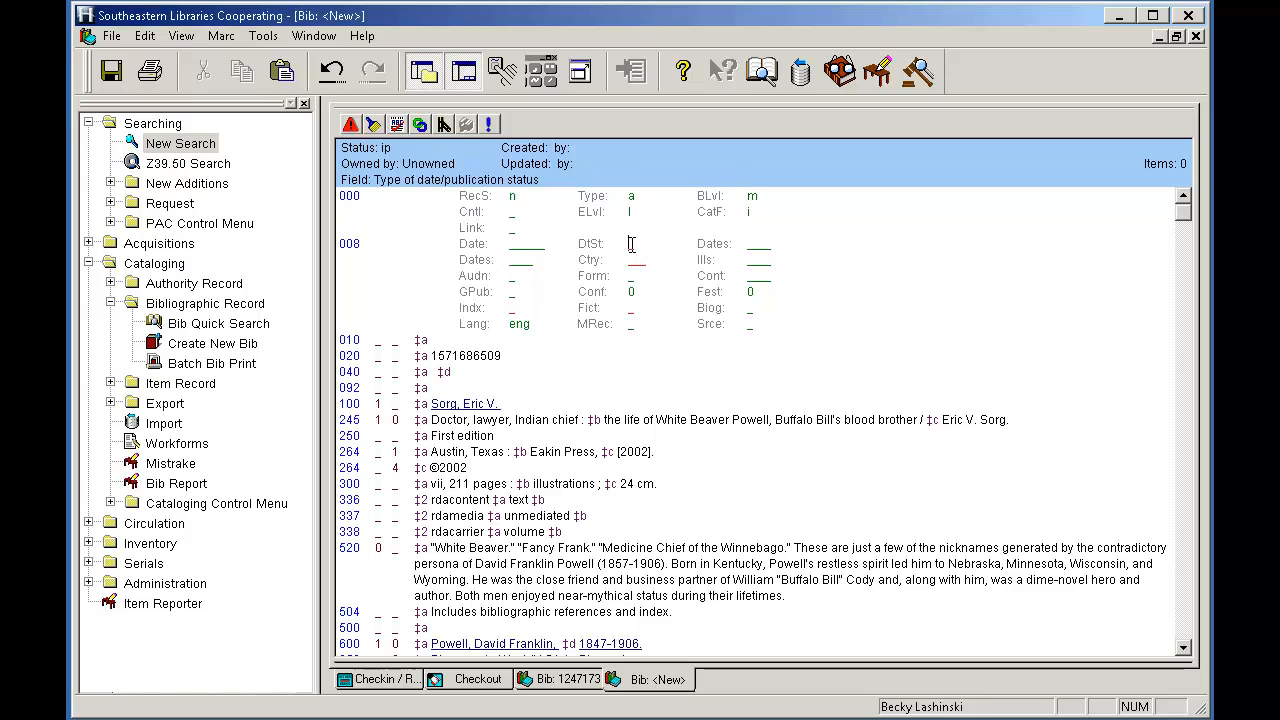
key("Tab")
left_click(630, 252)
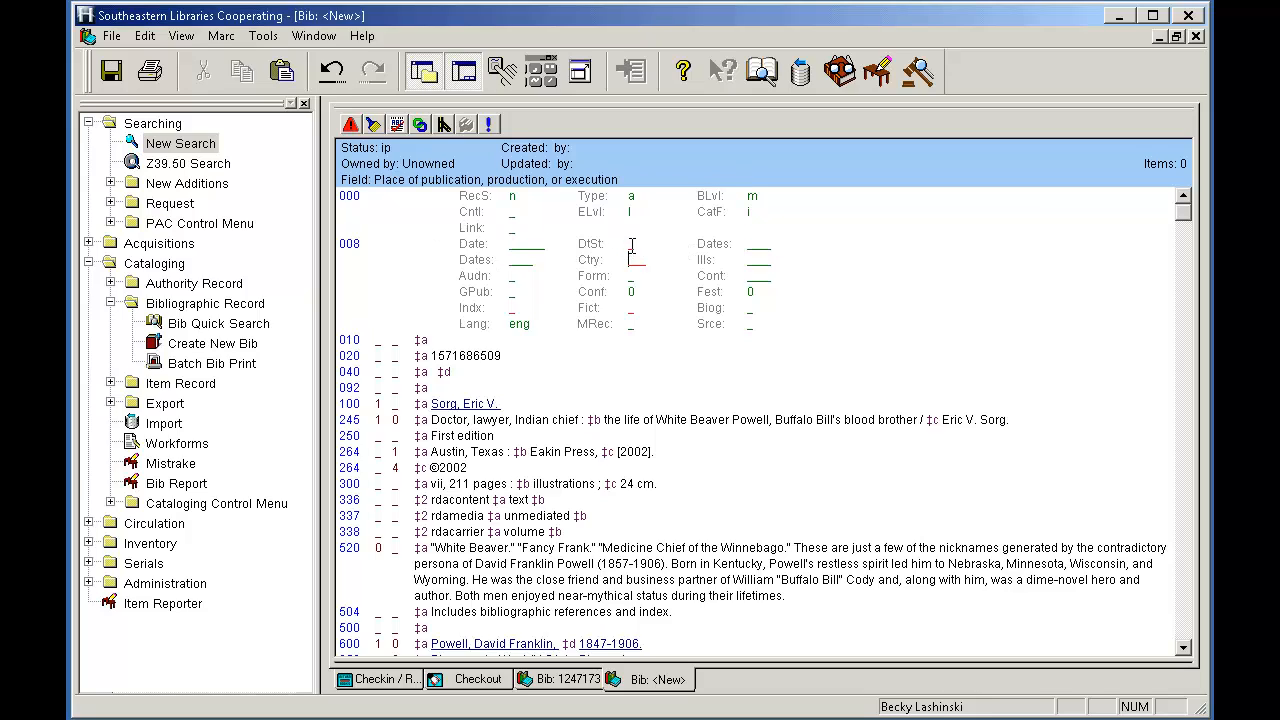
left_click(632, 246)
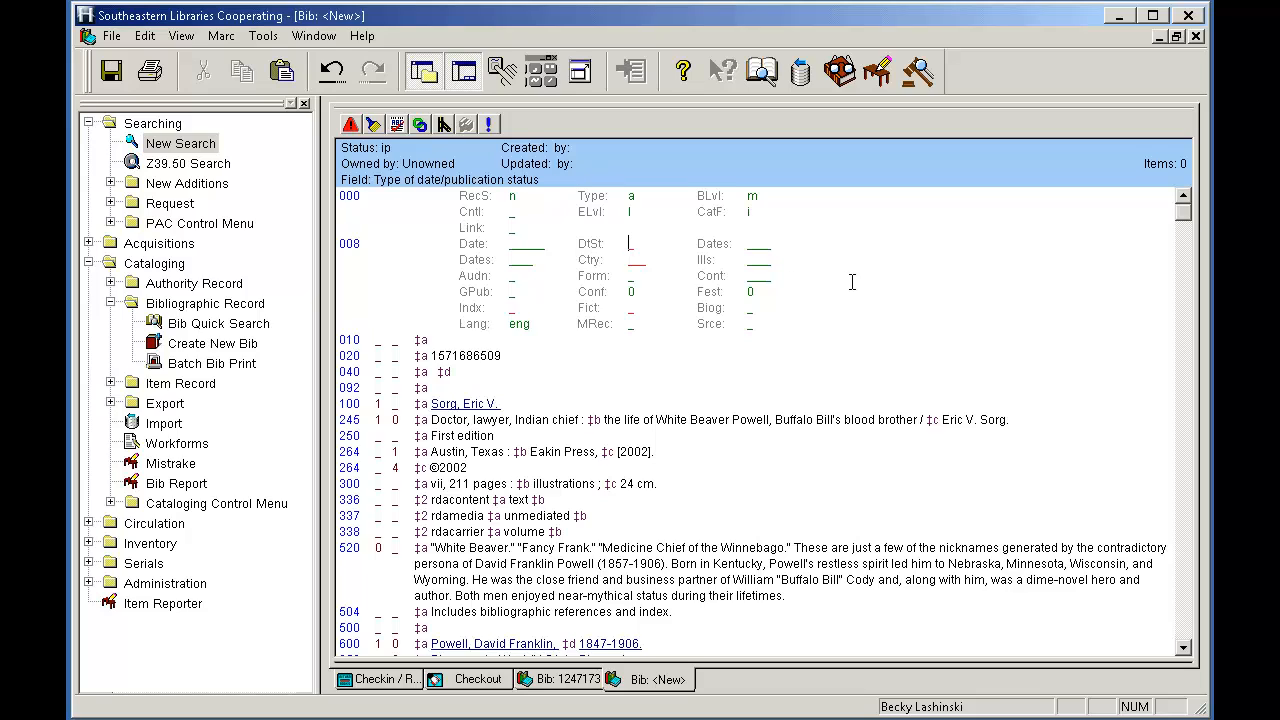
key("F2")
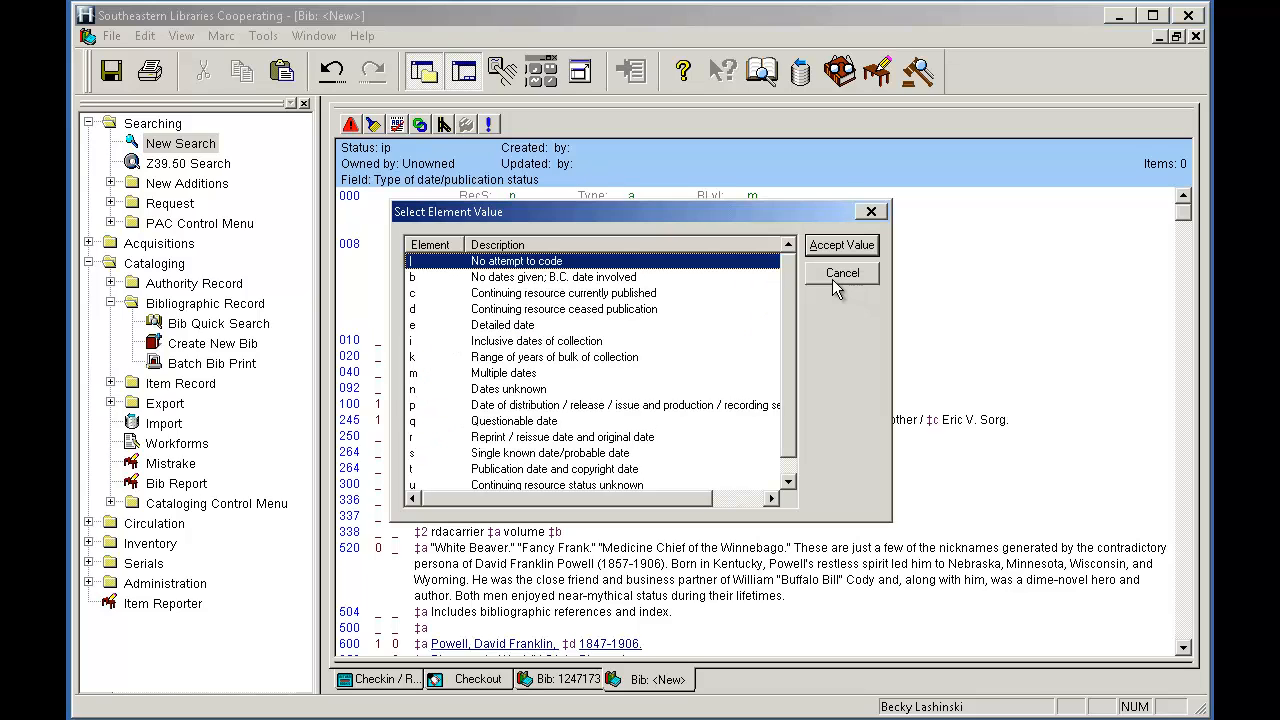
left_click_drag(788, 273, 793, 331)
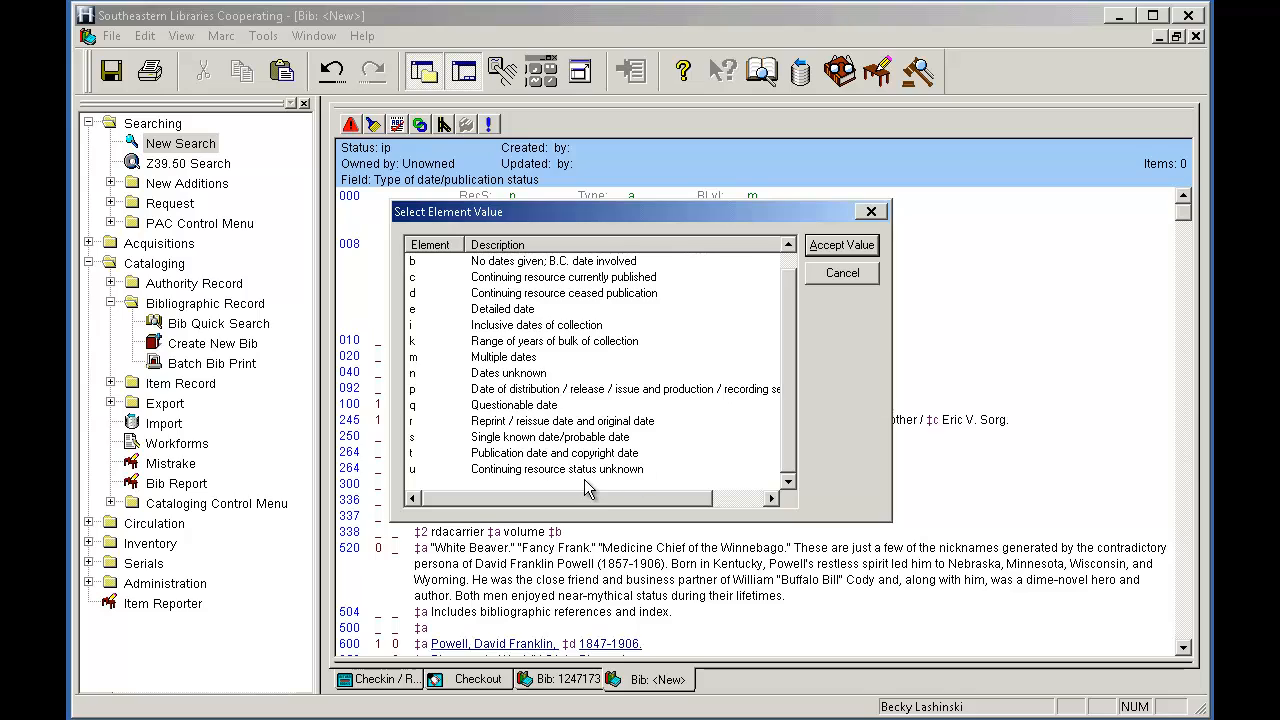
left_click(538, 455)
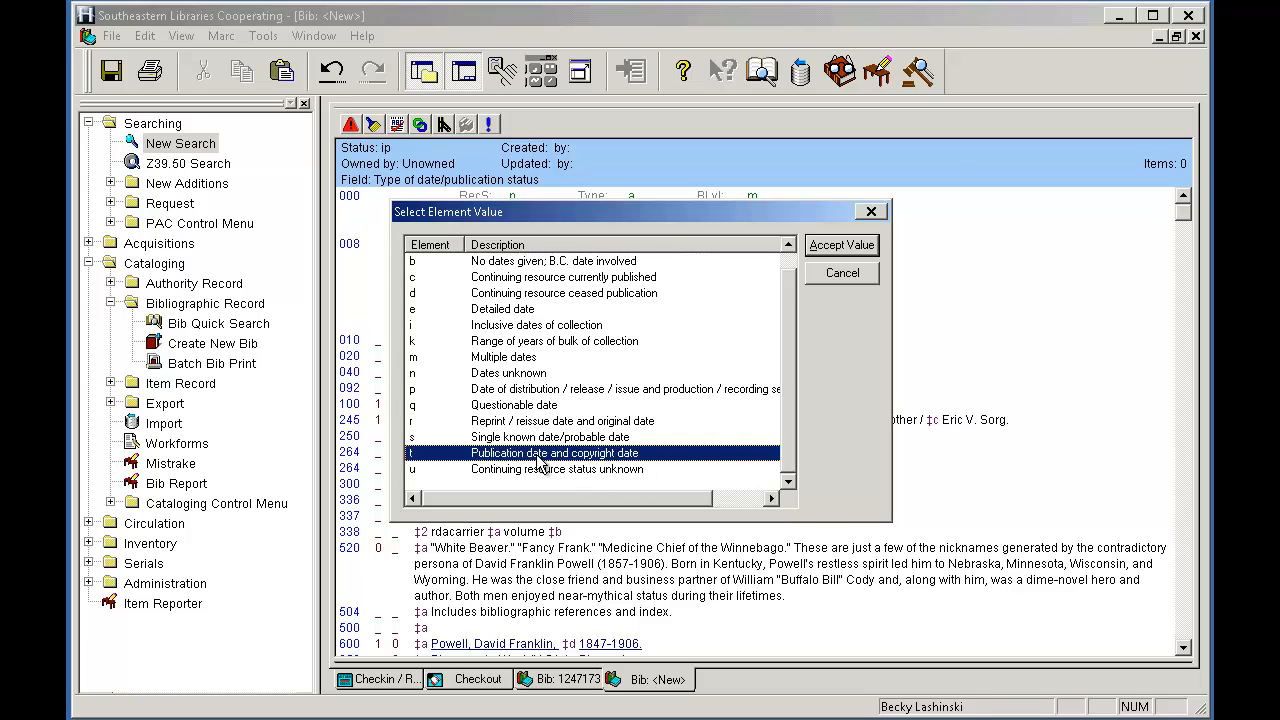
left_click(830, 250)
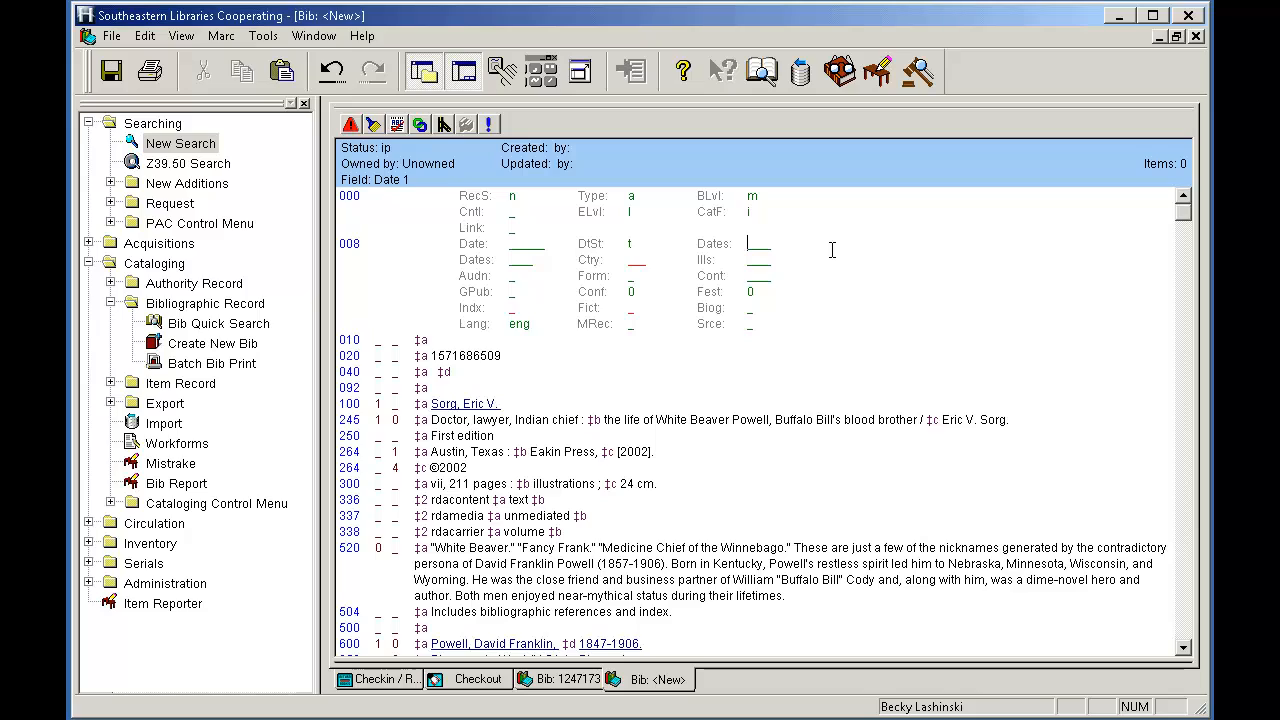
type("2002")
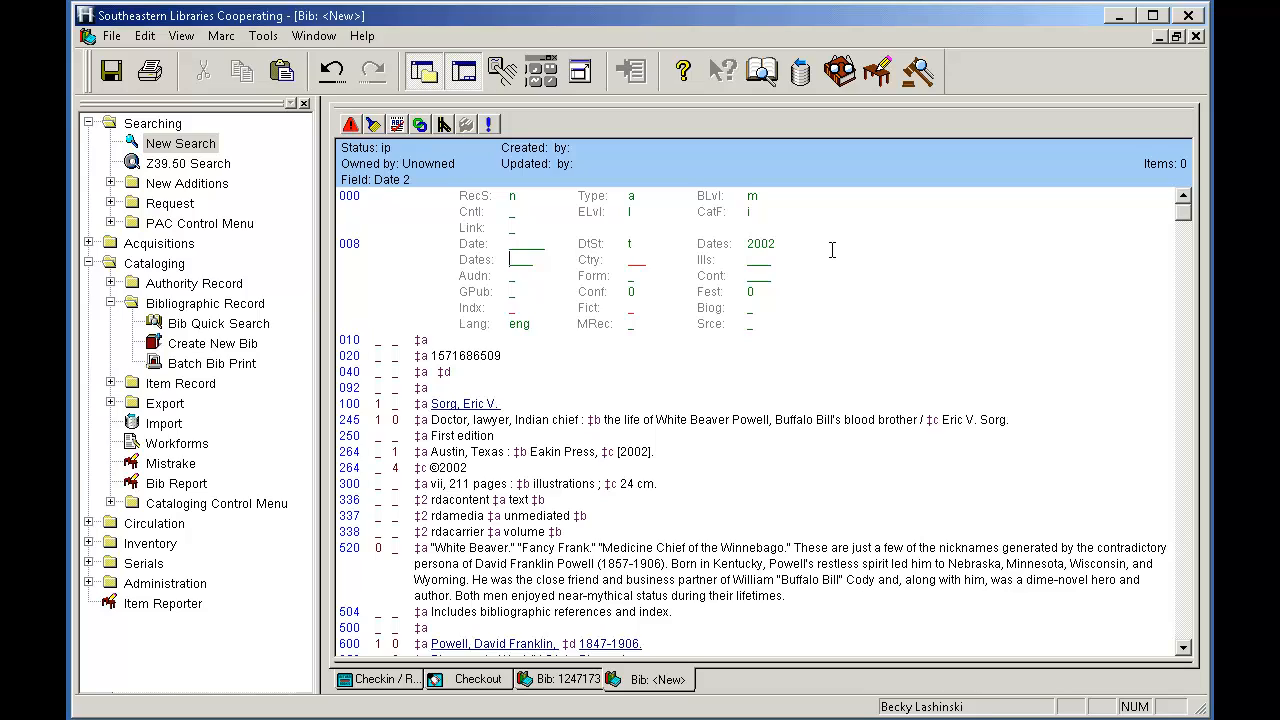
type("002")
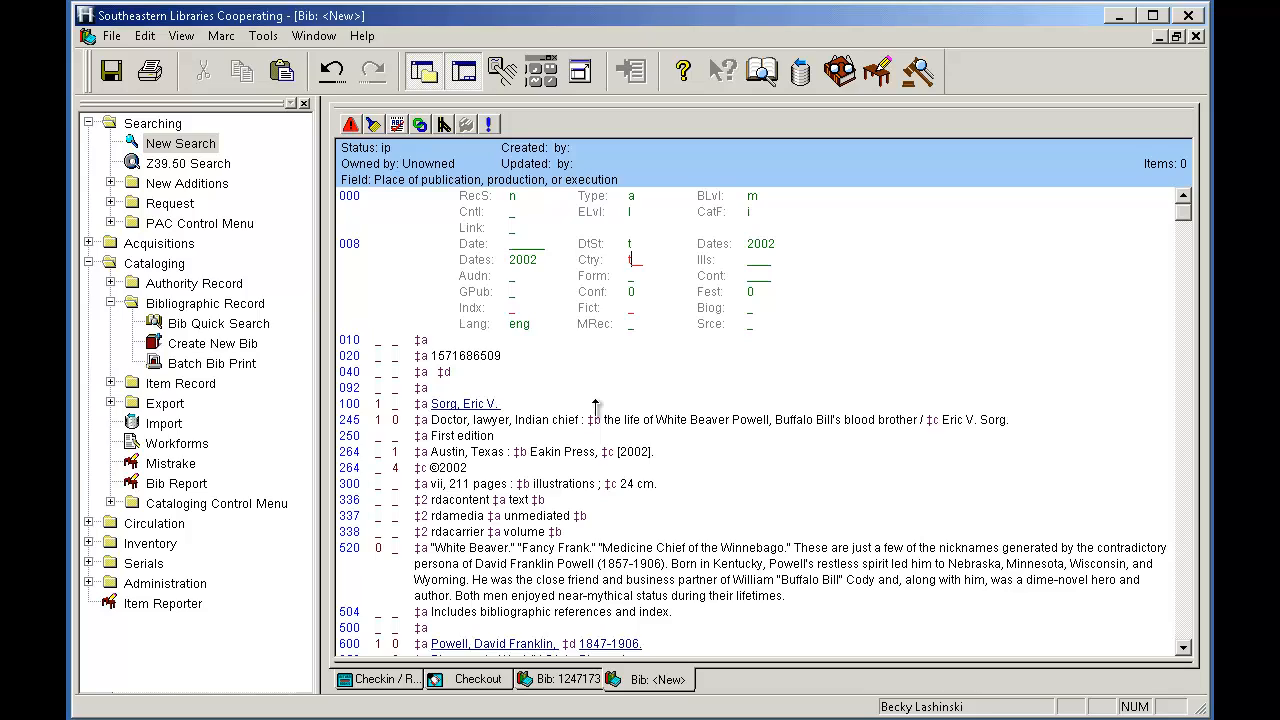
Set the place of publication (Ctry) in field 008 to txu, Texas, checking the code in the value list.
type("txu")
key("shift+Tab")
key("F2")
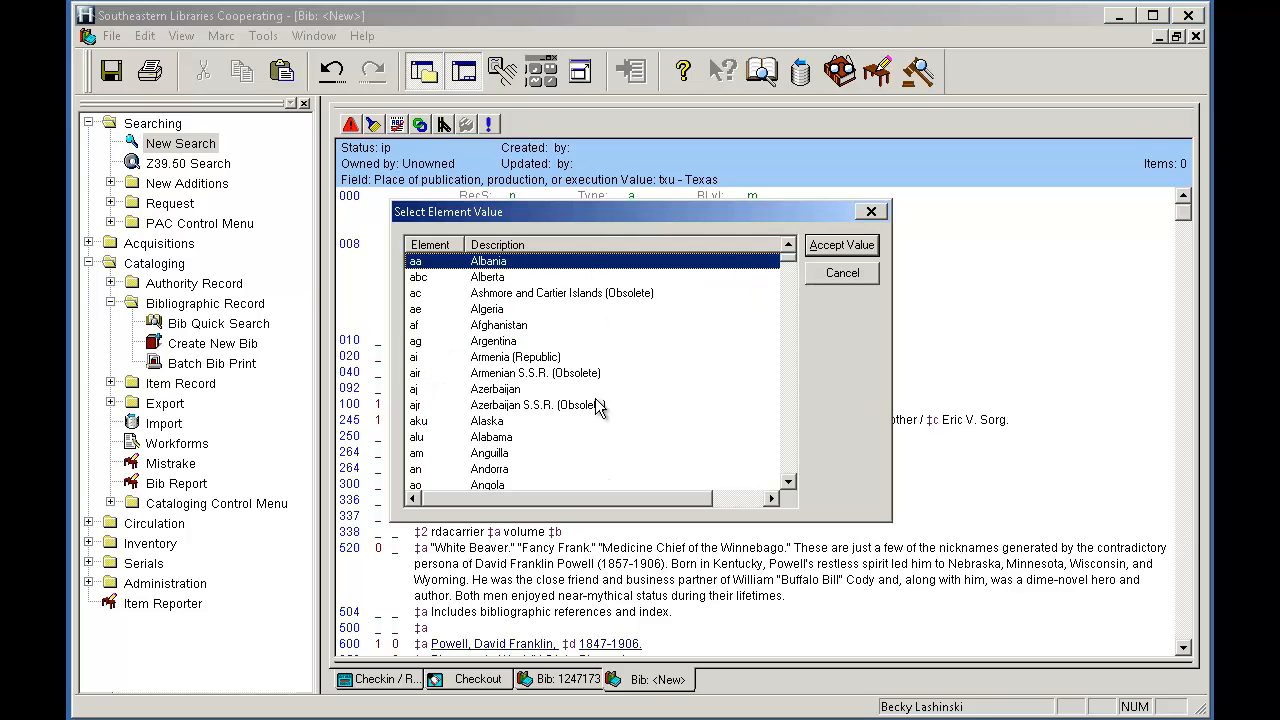
left_click_drag(790, 272, 786, 448)
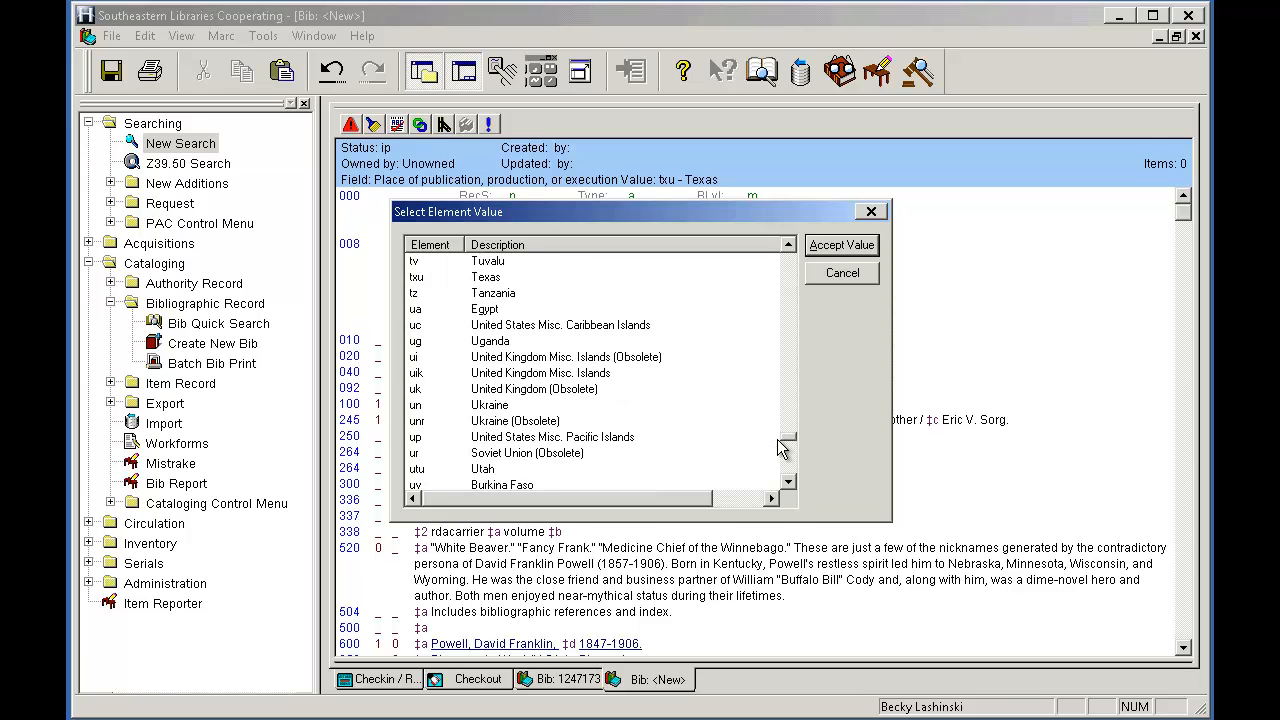
left_click(496, 277)
left_click(828, 250)
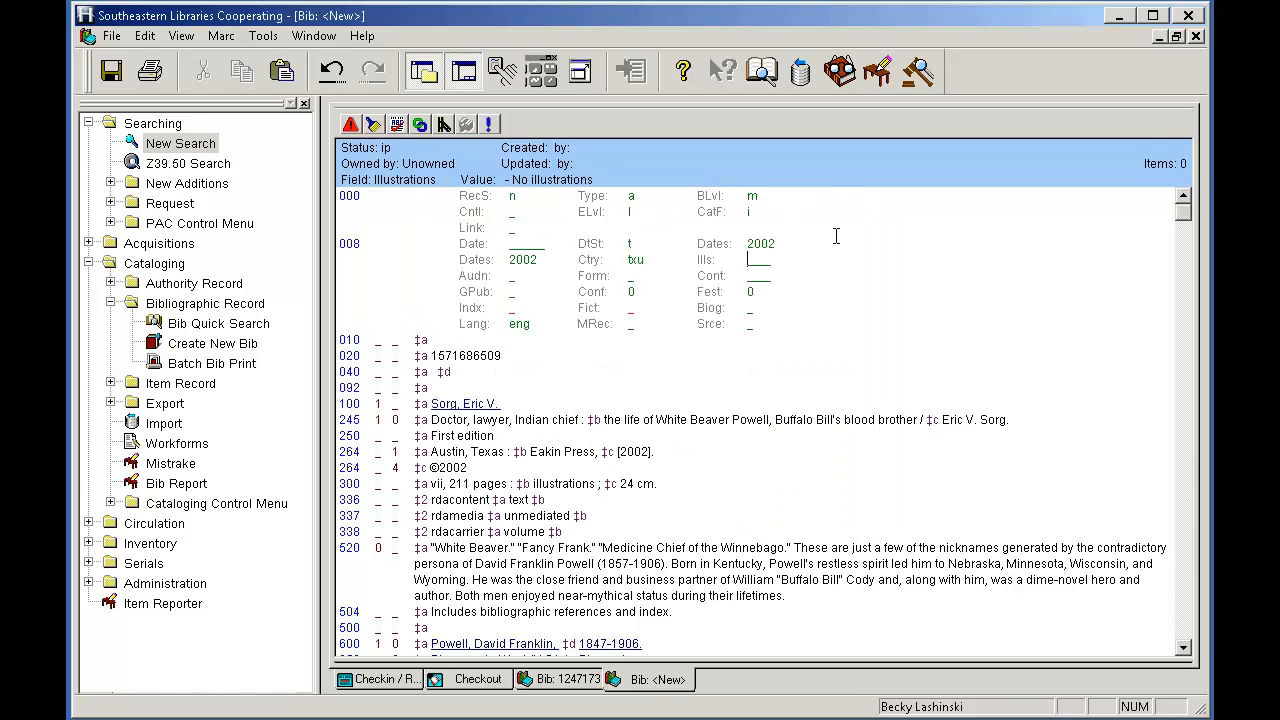
Set Ills in field 008 to a, Illustrations, and the target audience (Audn) to g, General.
double_click(767, 265)
left_click(508, 294)
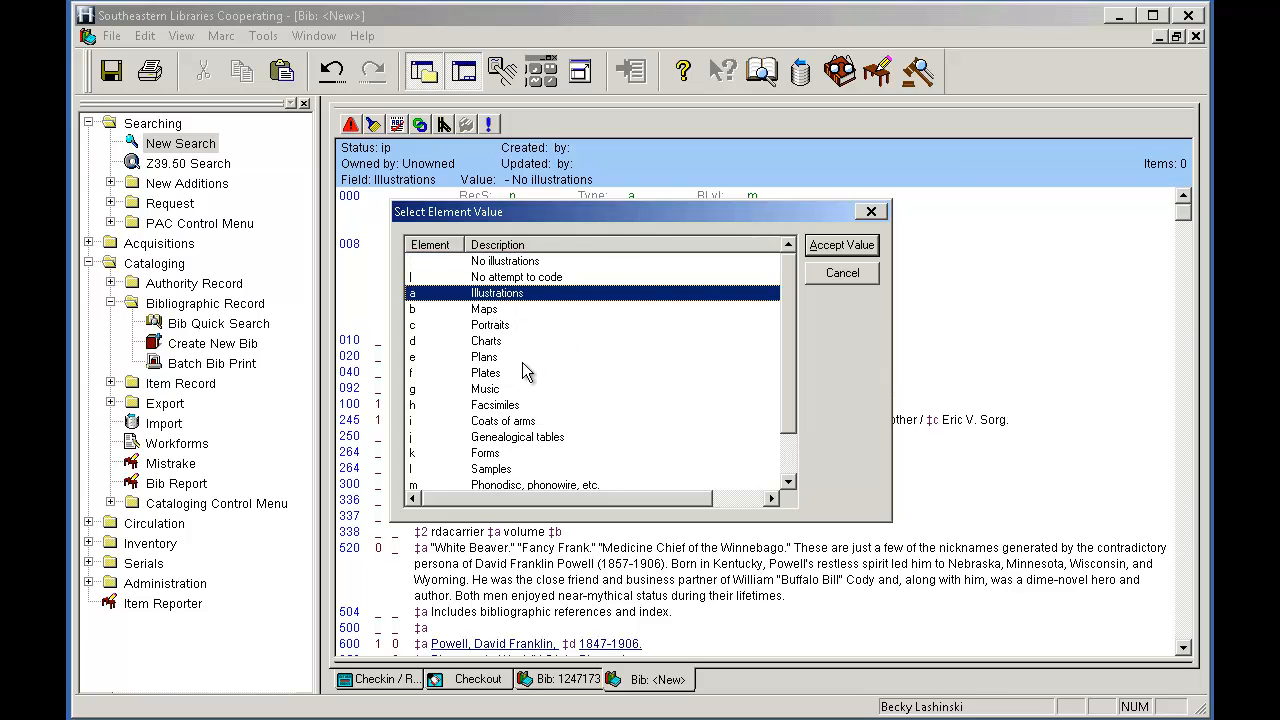
left_click(838, 246)
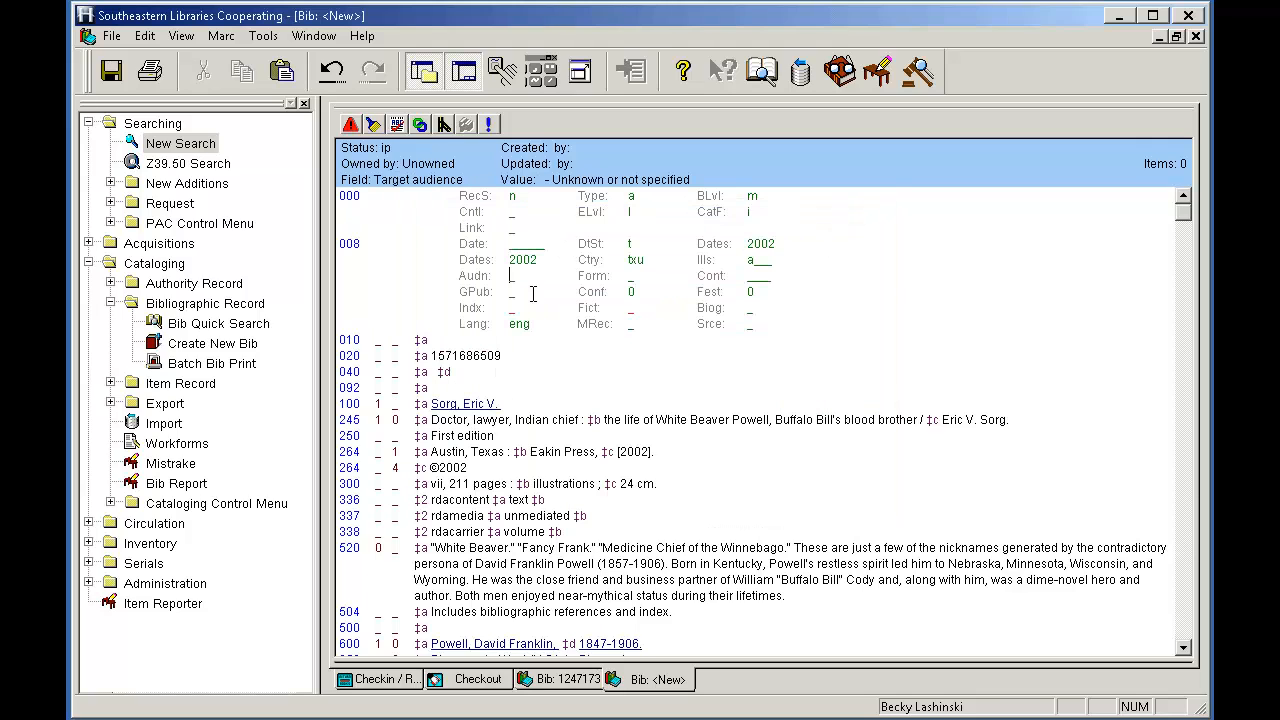
key("F2")
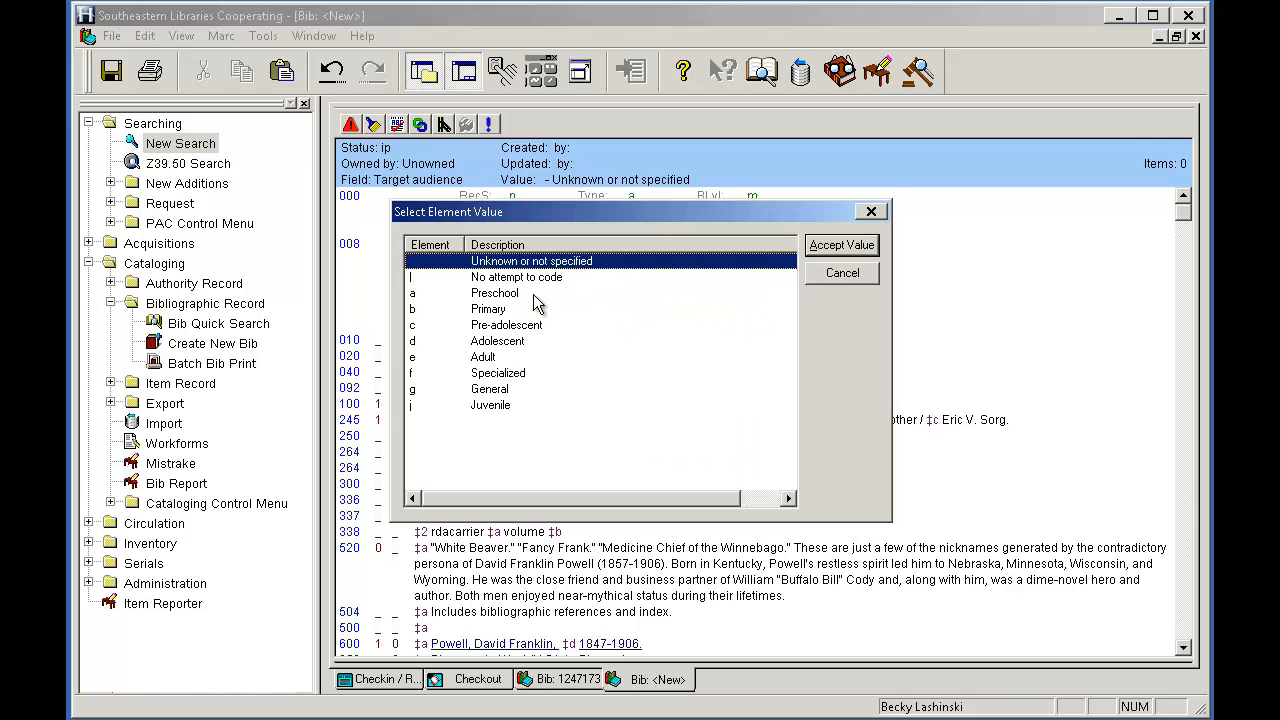
left_click(505, 392)
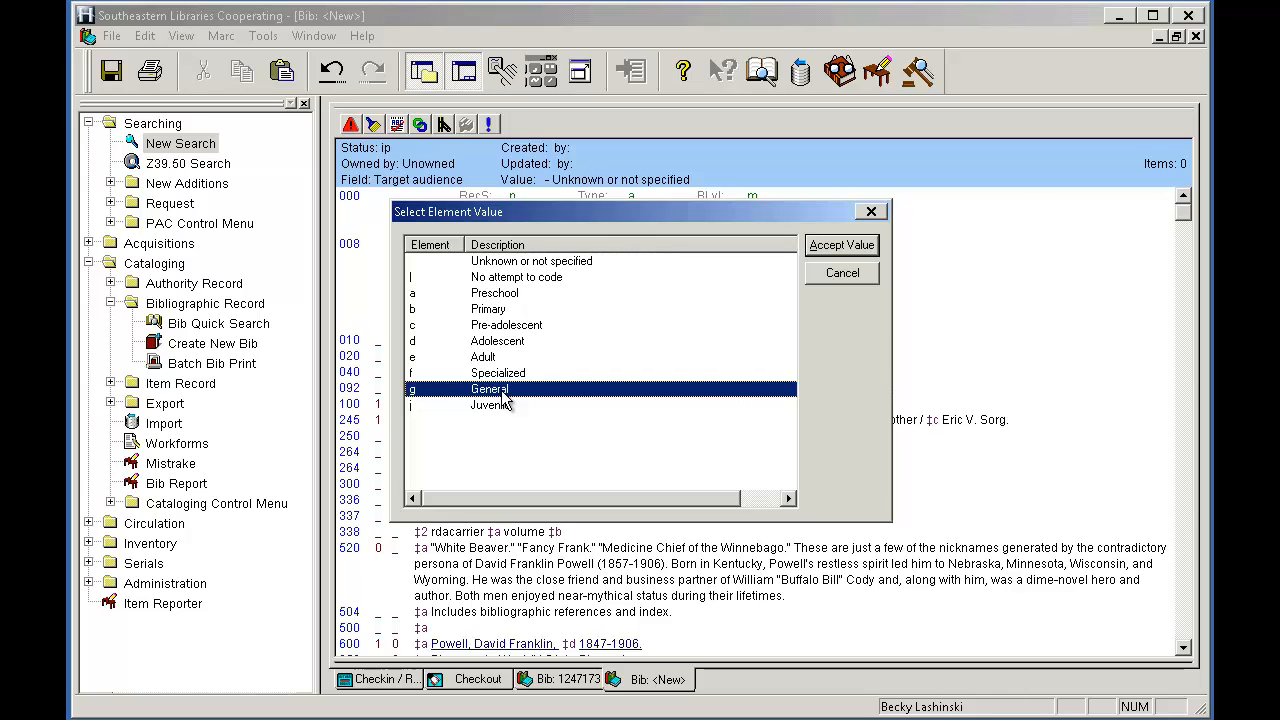
left_click(808, 256)
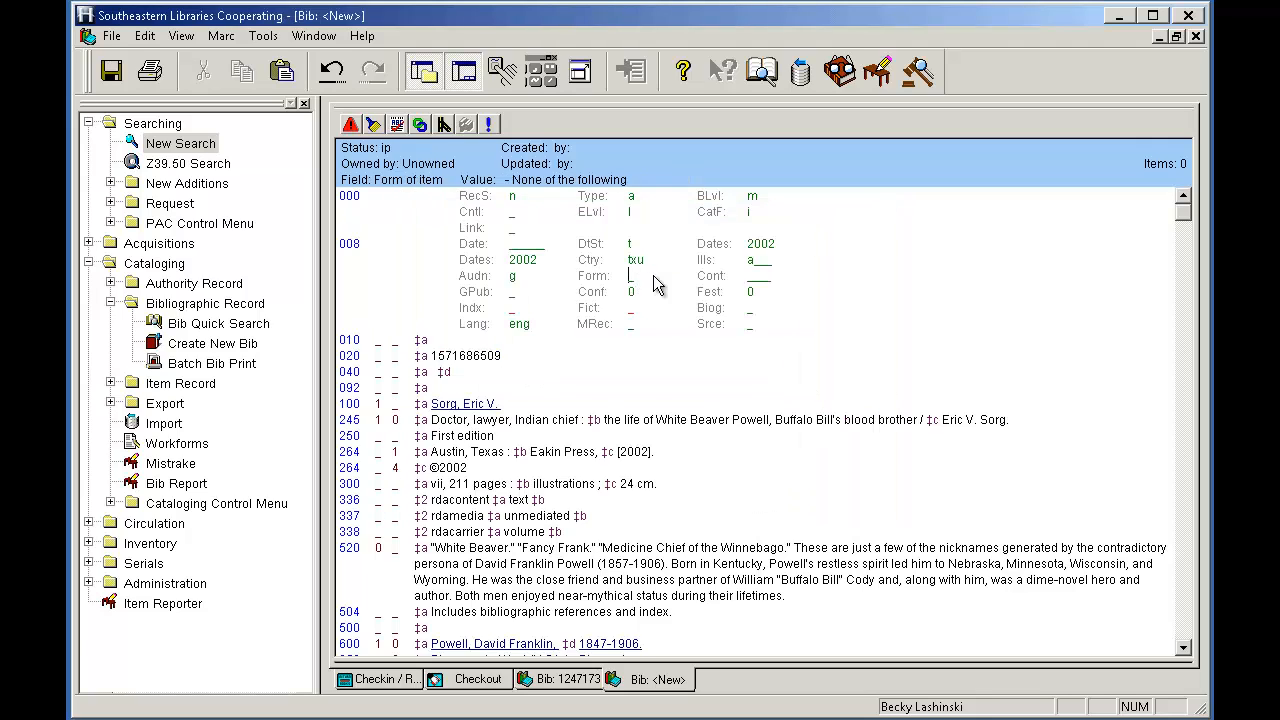
Accept "None of the following" for the form of item and set the nature of contents (Cont) to b, Bibliographies.
double_click(653, 277)
scroll(793, 308, "down", 1)
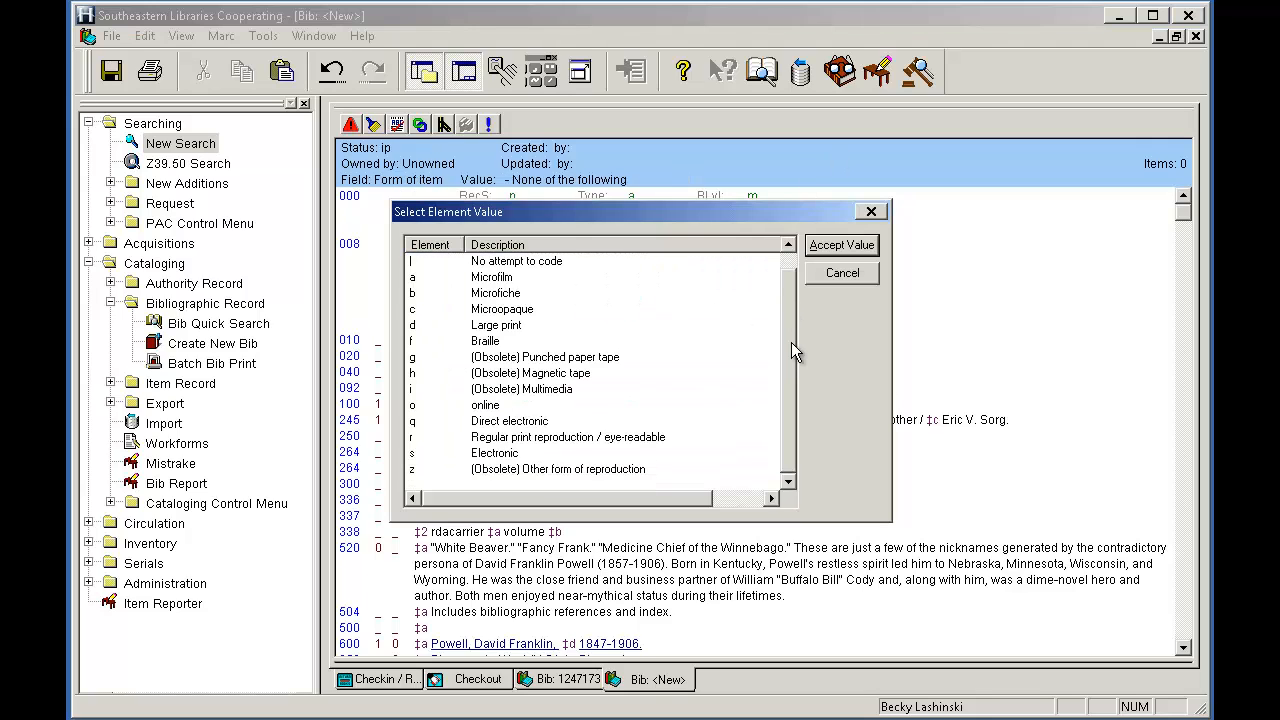
scroll(785, 325, "up", 1)
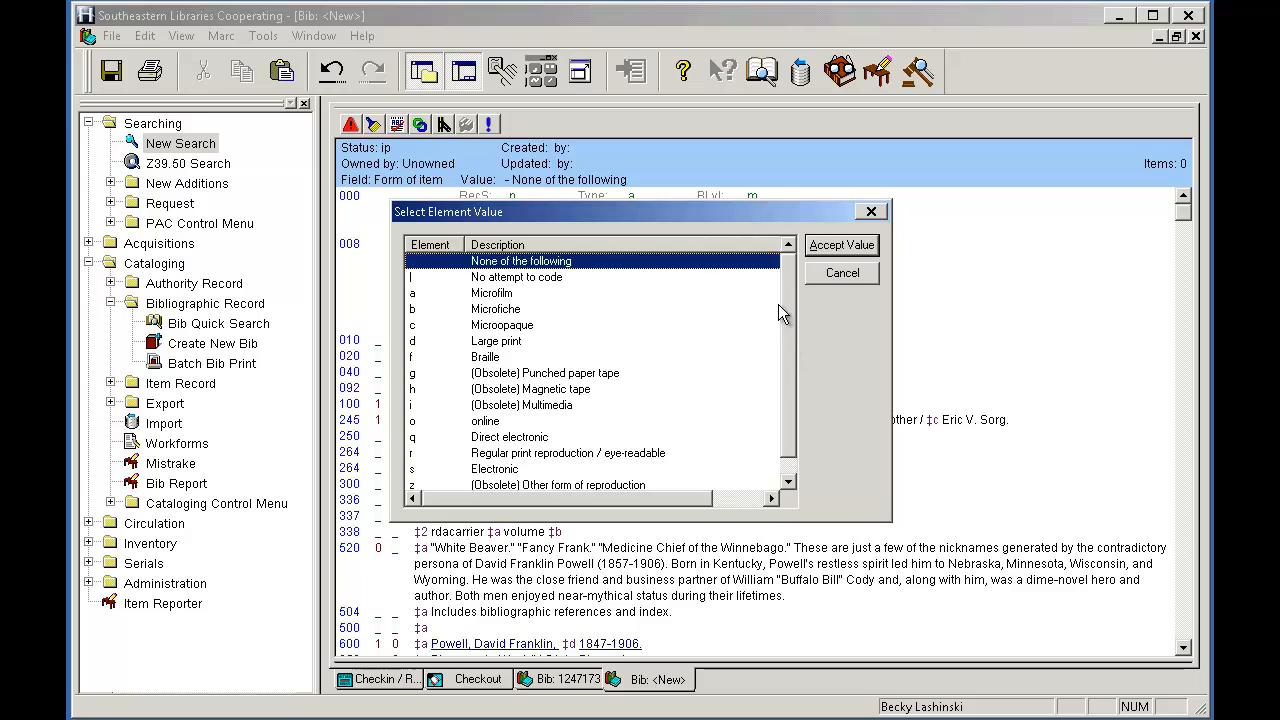
left_click(836, 250)
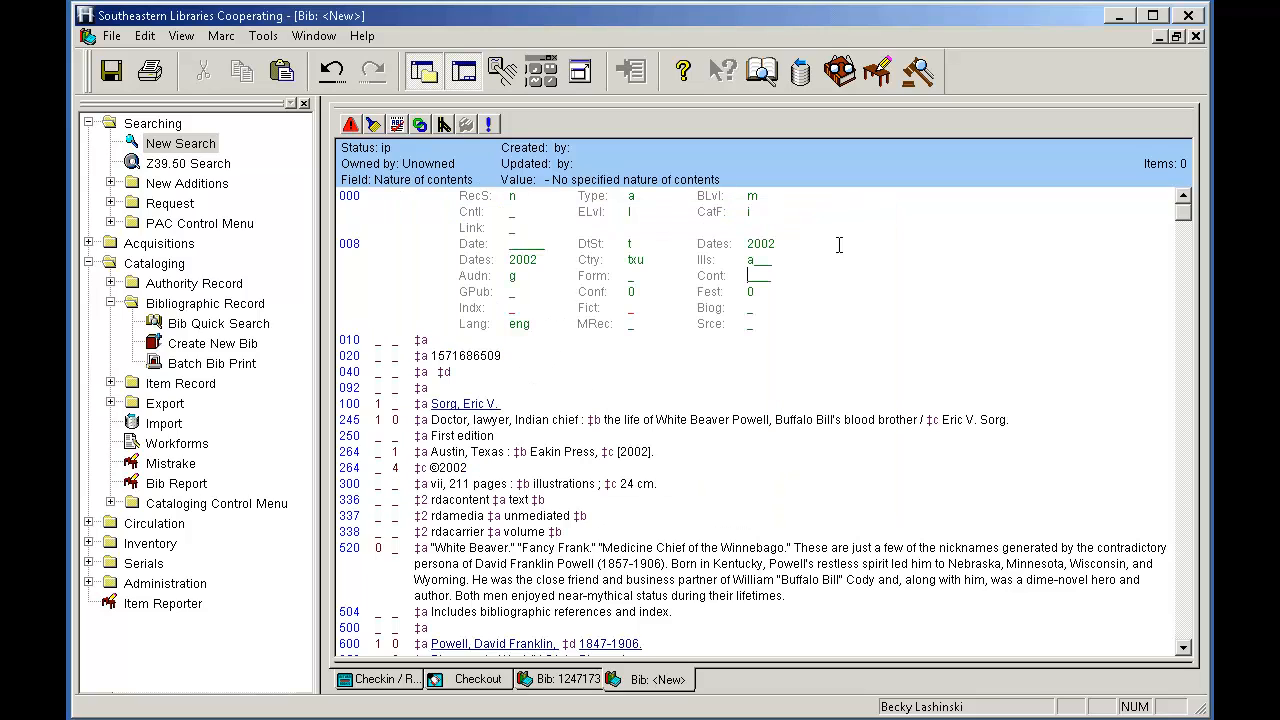
key("F2")
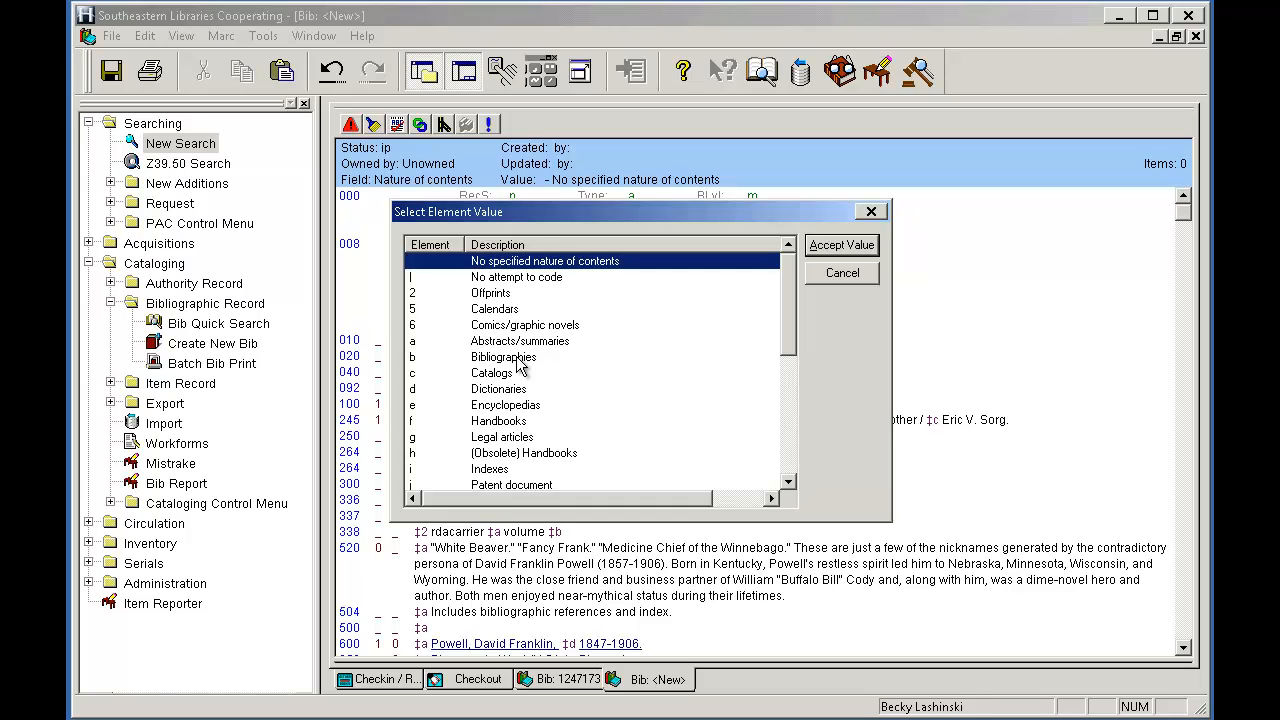
left_click(518, 358)
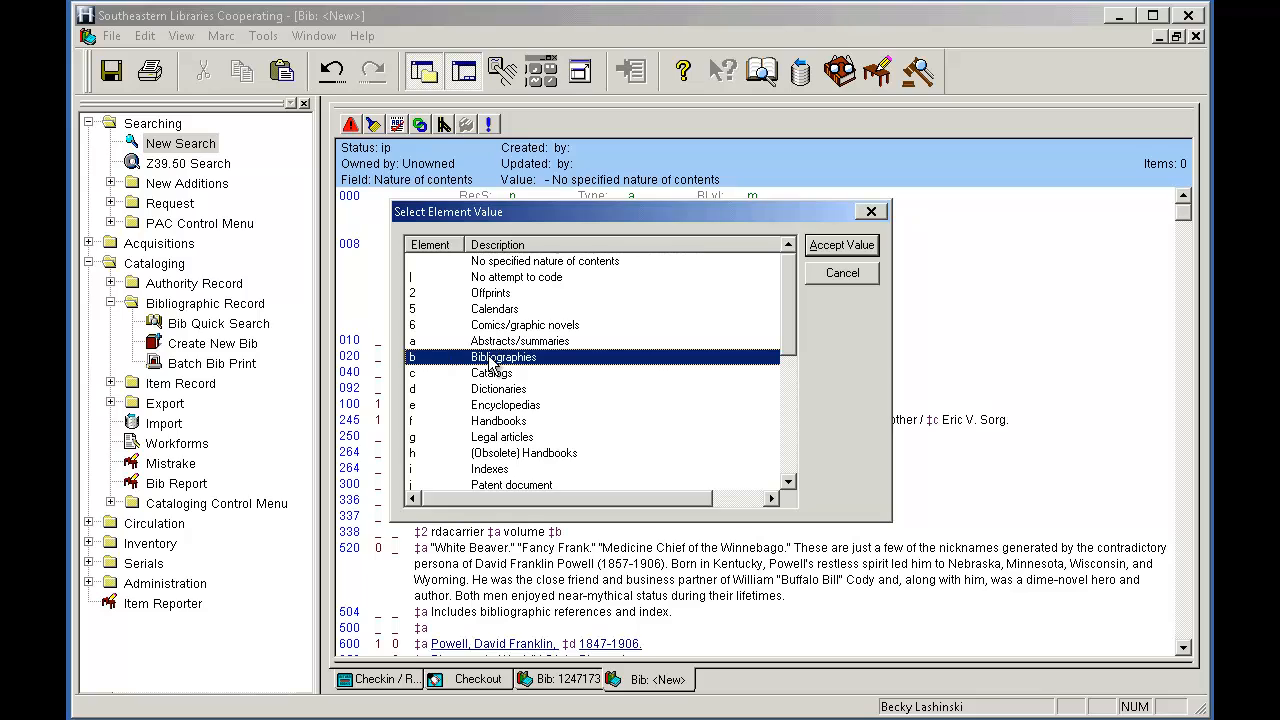
left_click(847, 257)
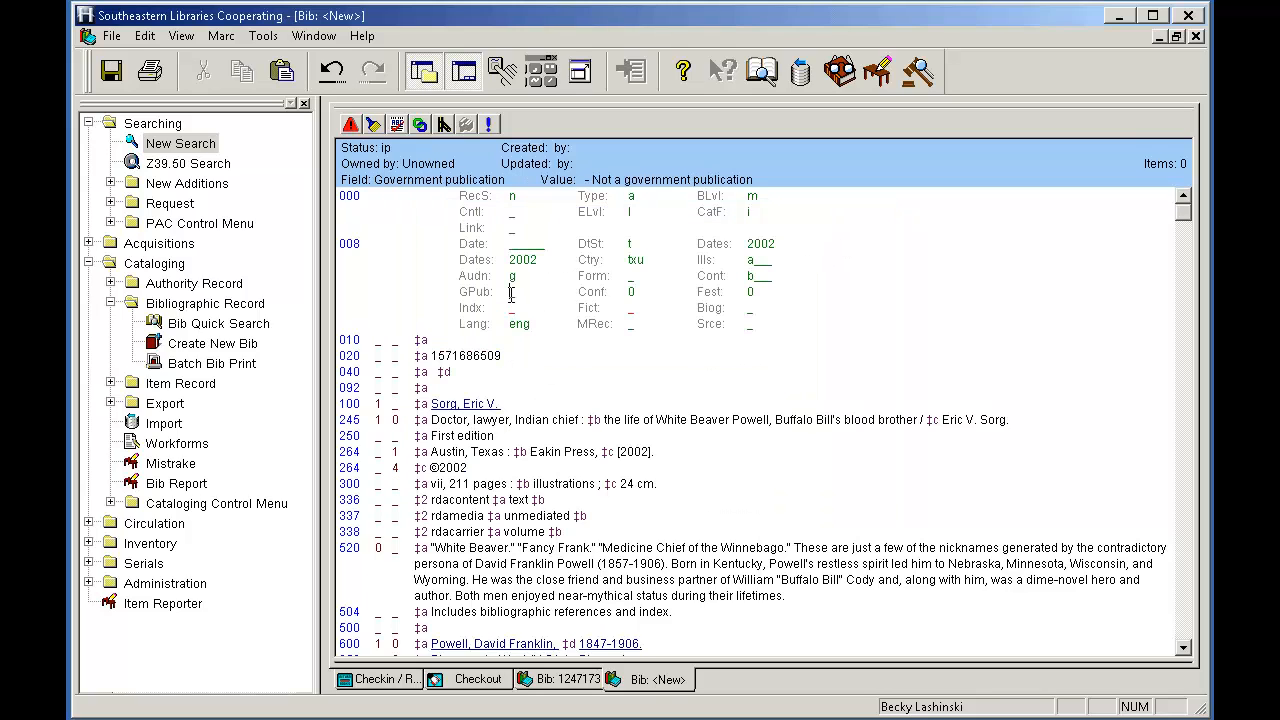
Review the conference and festschrift codes in field 008, and set the index element (Indx) to 1, Index present.
left_click(631, 292)
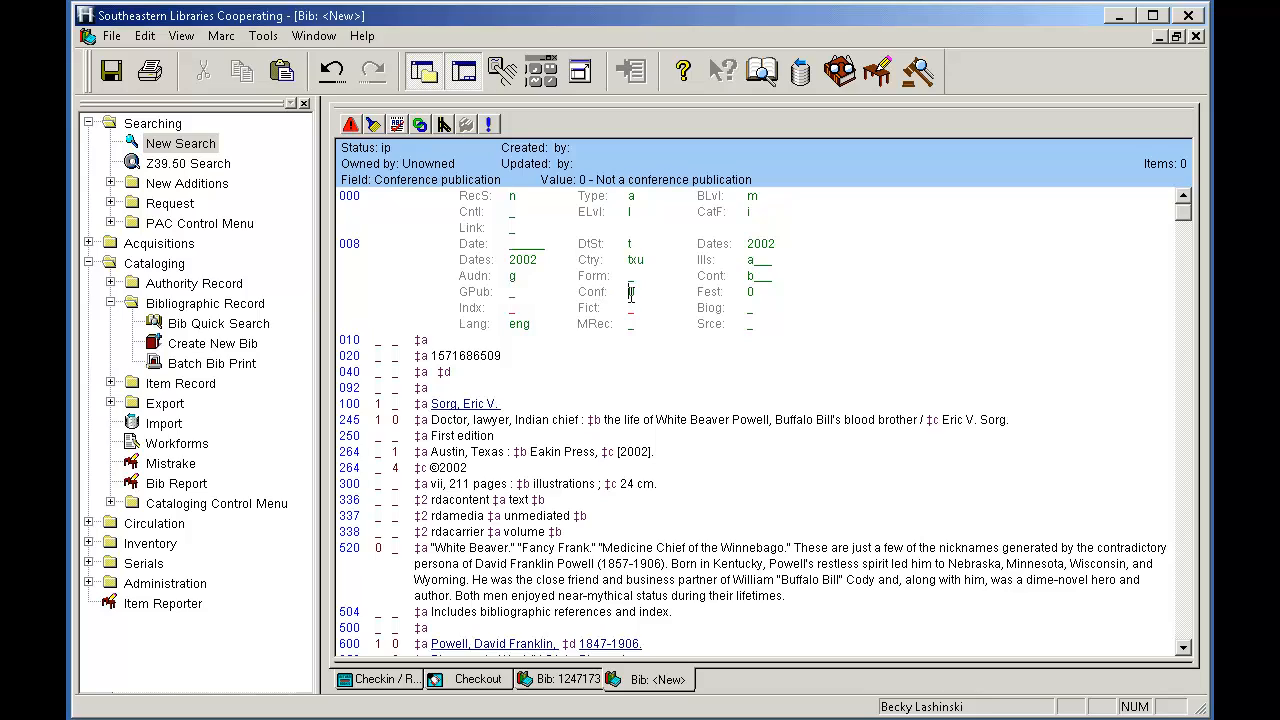
left_click(729, 298)
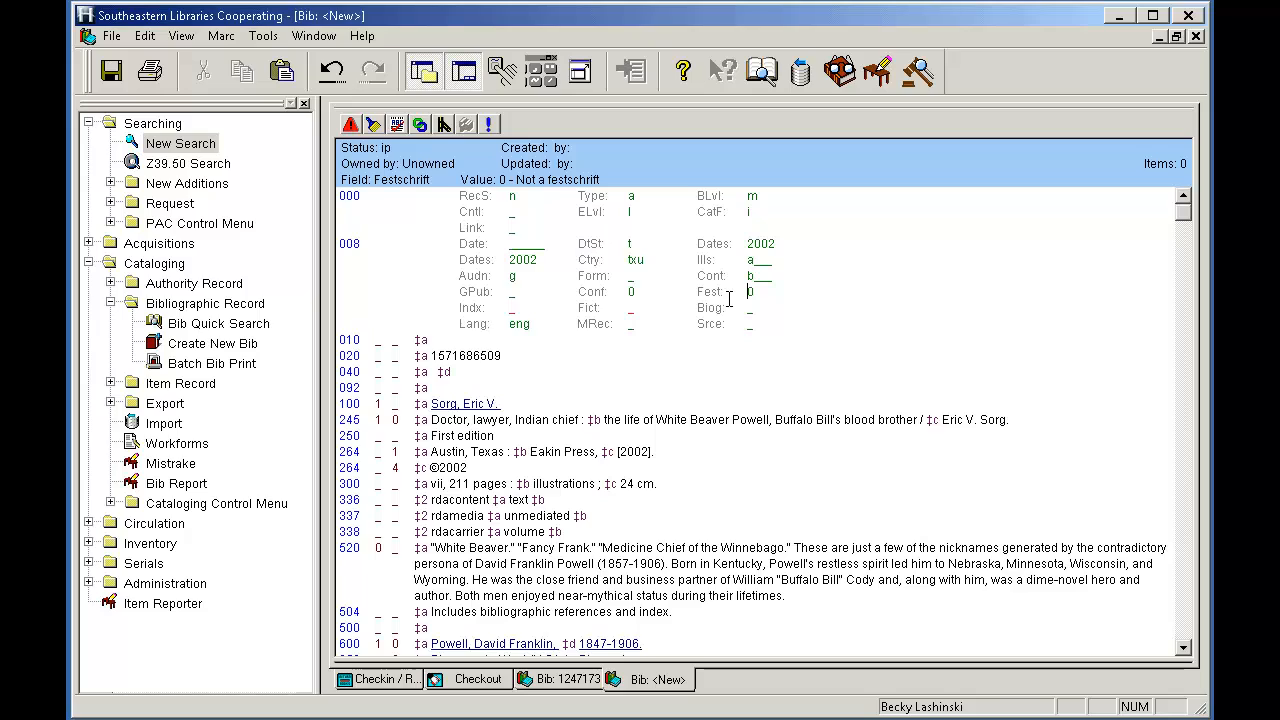
key("Tab")
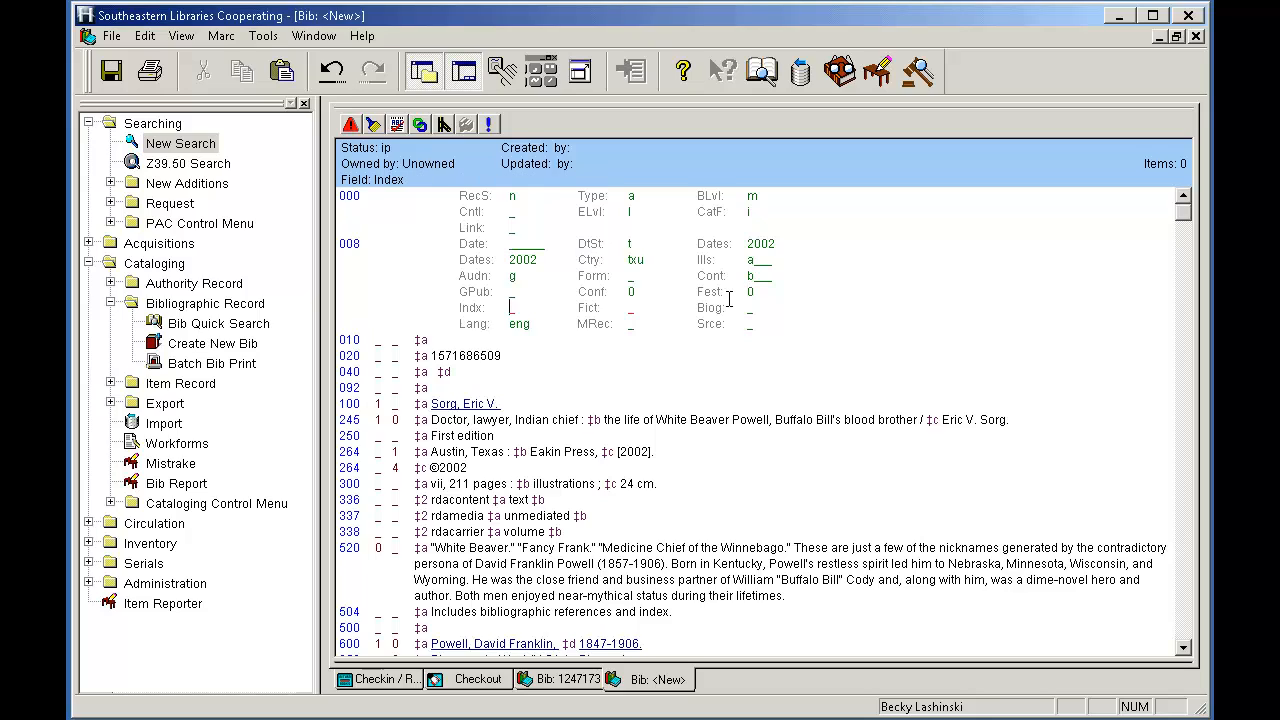
key("F2")
left_click(526, 294)
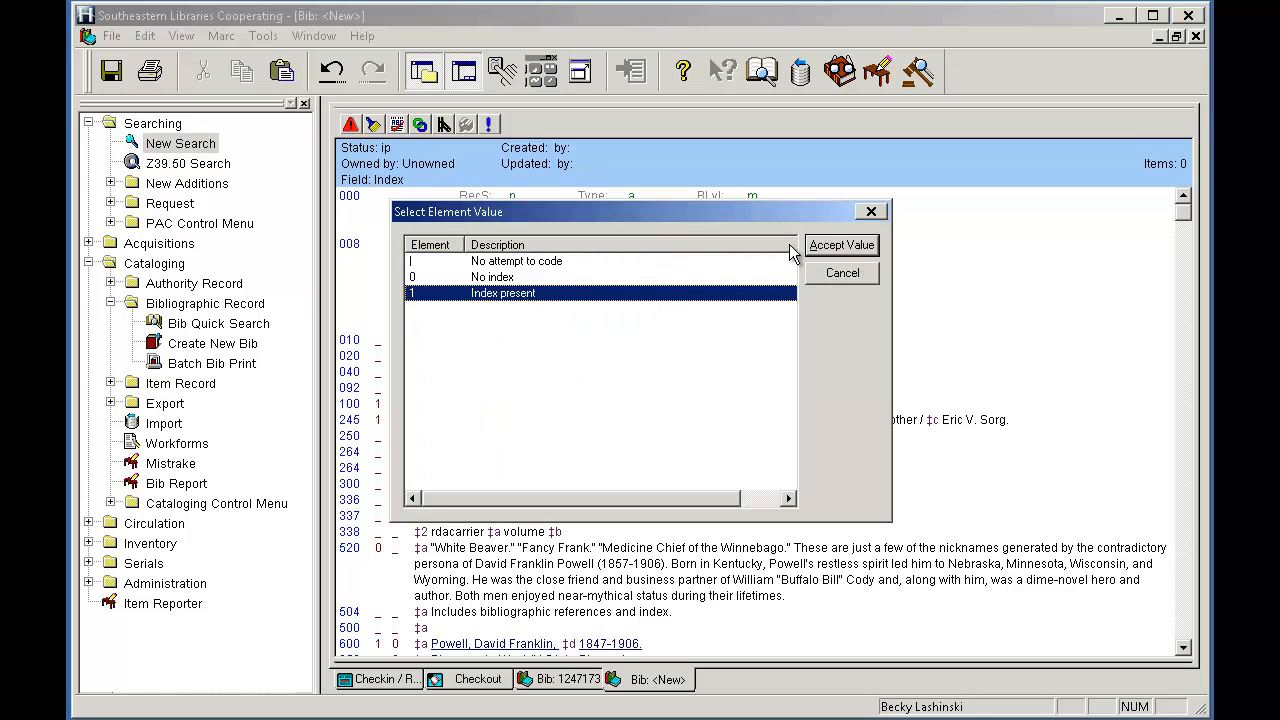
left_click(860, 250)
left_click(860, 250)
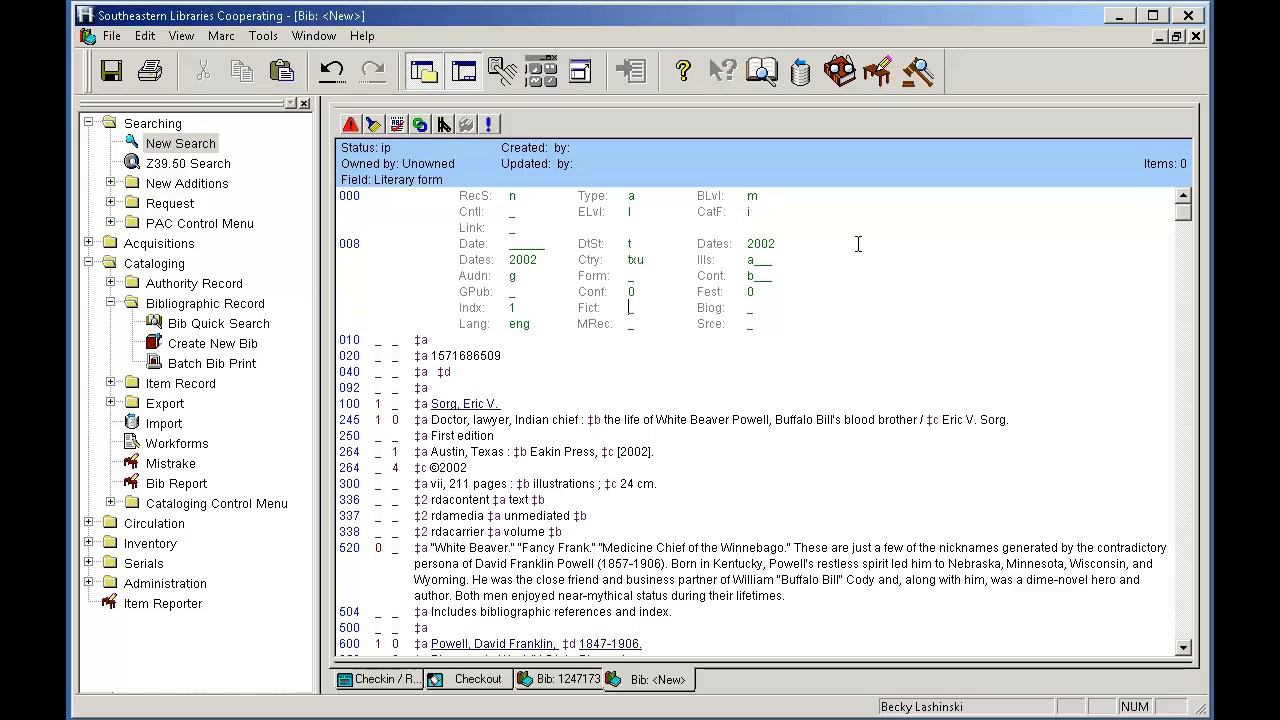
Set the literary form (Fict) in field 008 to 0, Not fiction, and the biography element (Biog) to b, Individual biography.
key("F2")
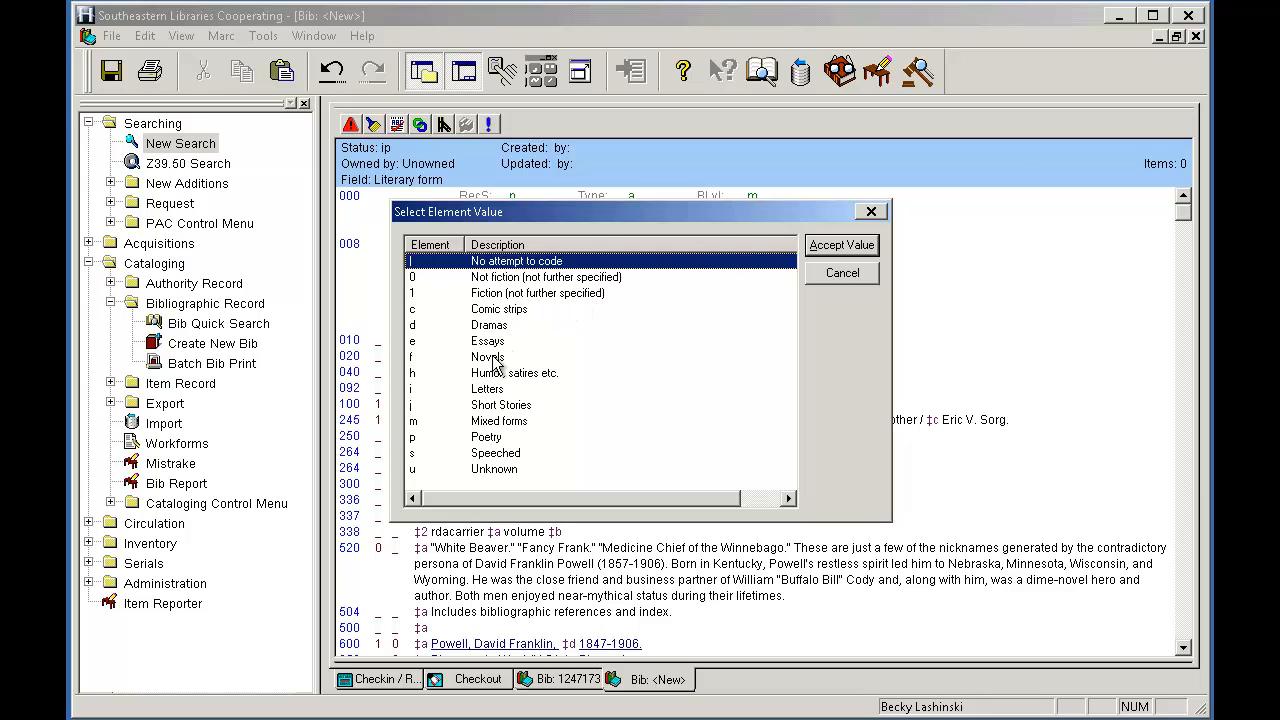
left_click(525, 277)
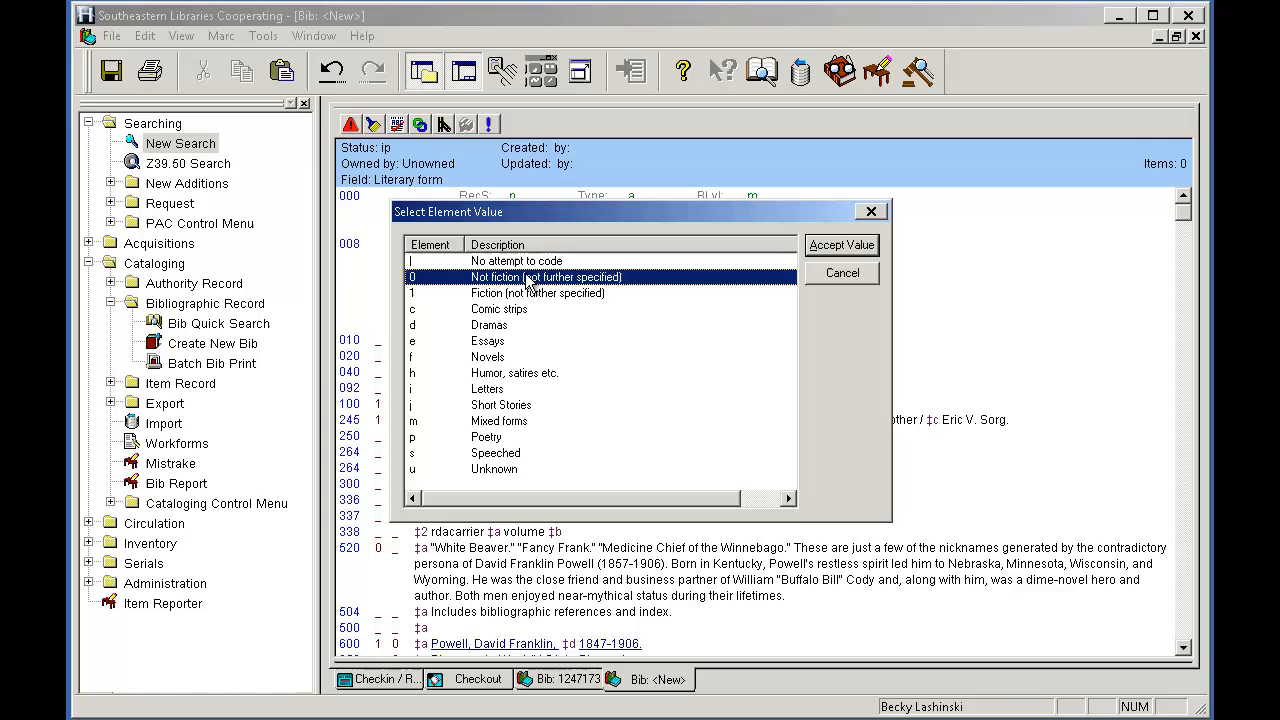
left_click(836, 255)
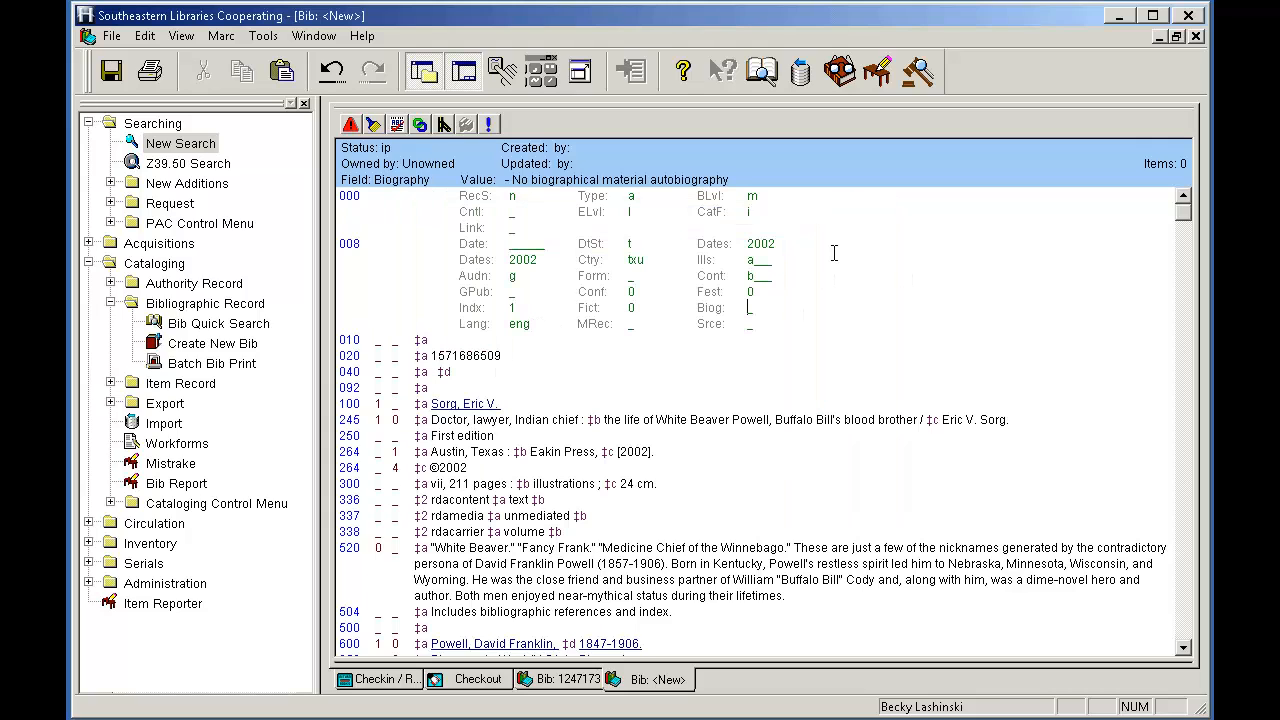
key("F2")
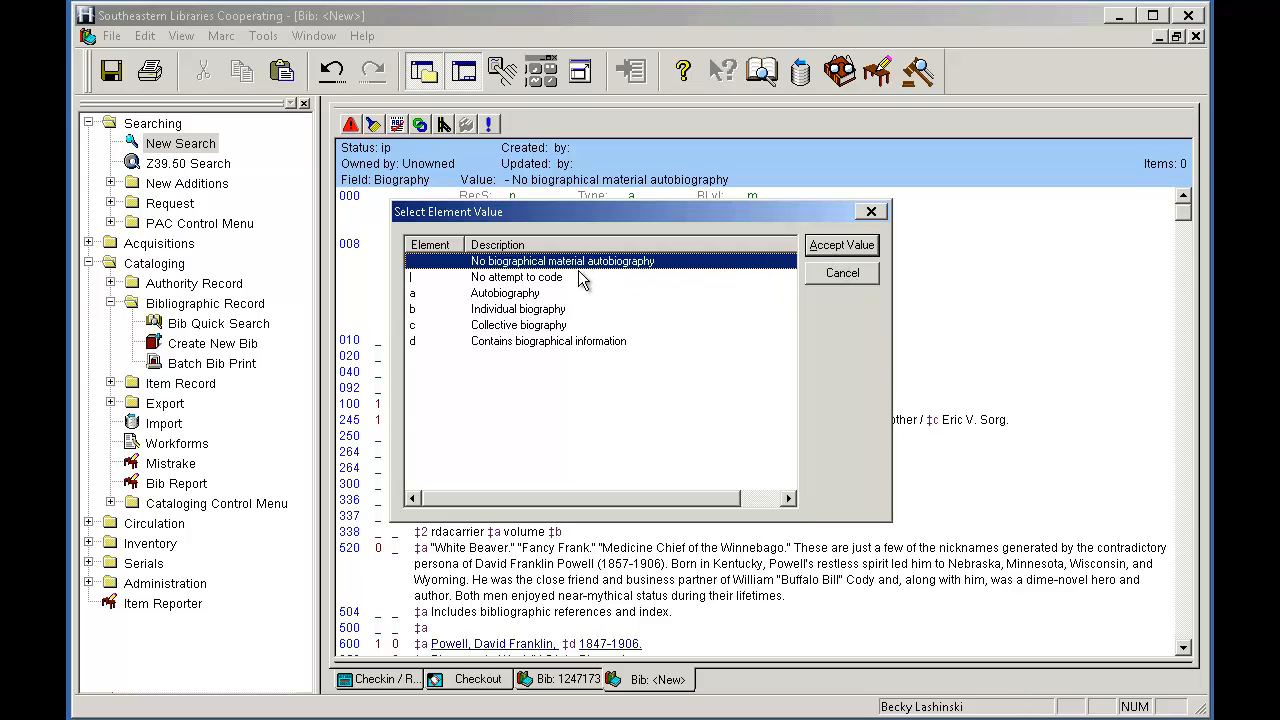
left_click(512, 311)
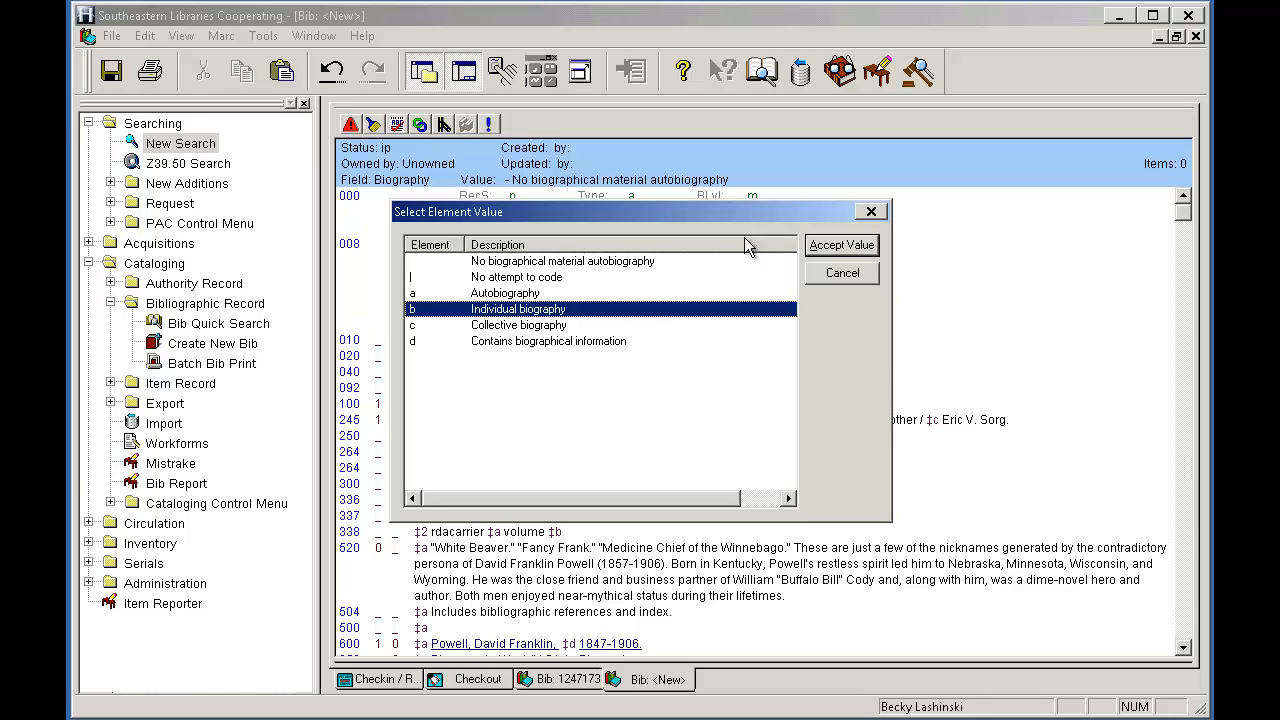
left_click(829, 250)
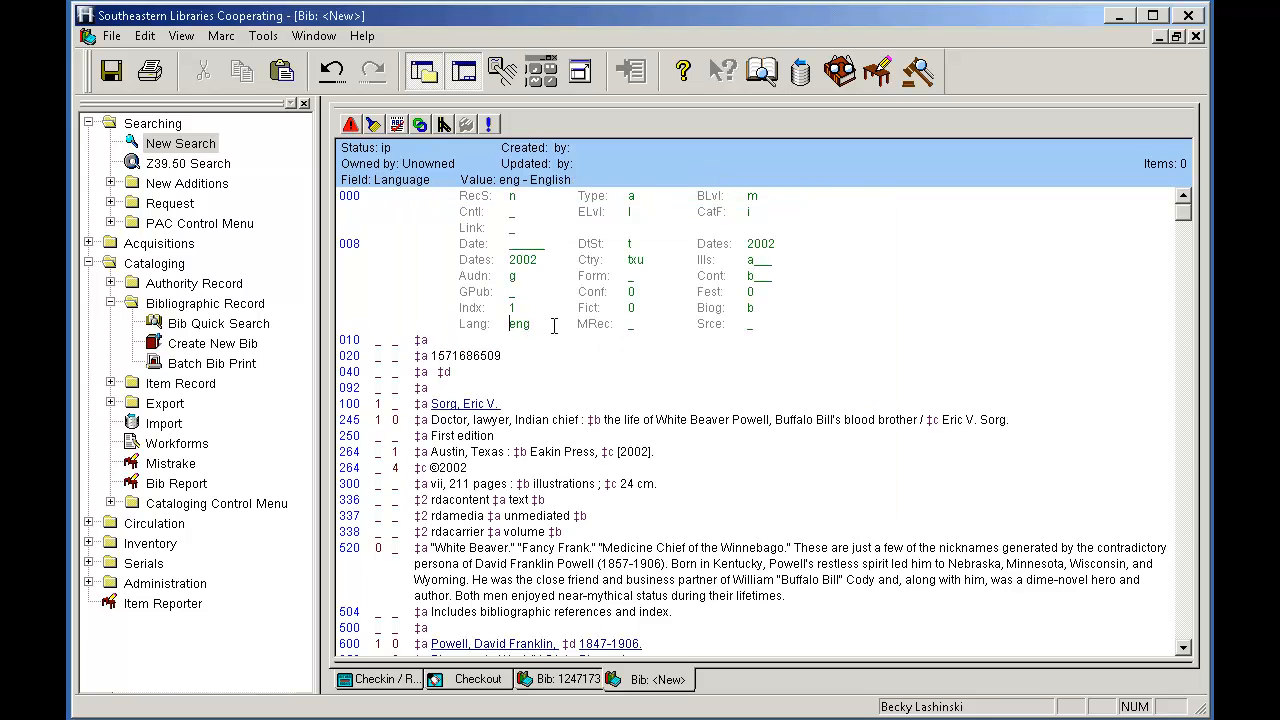
Leave the modified record element (MRec) blank and set the cataloging source (Srce) in field 008 to d, Other sources.
left_click(631, 326)
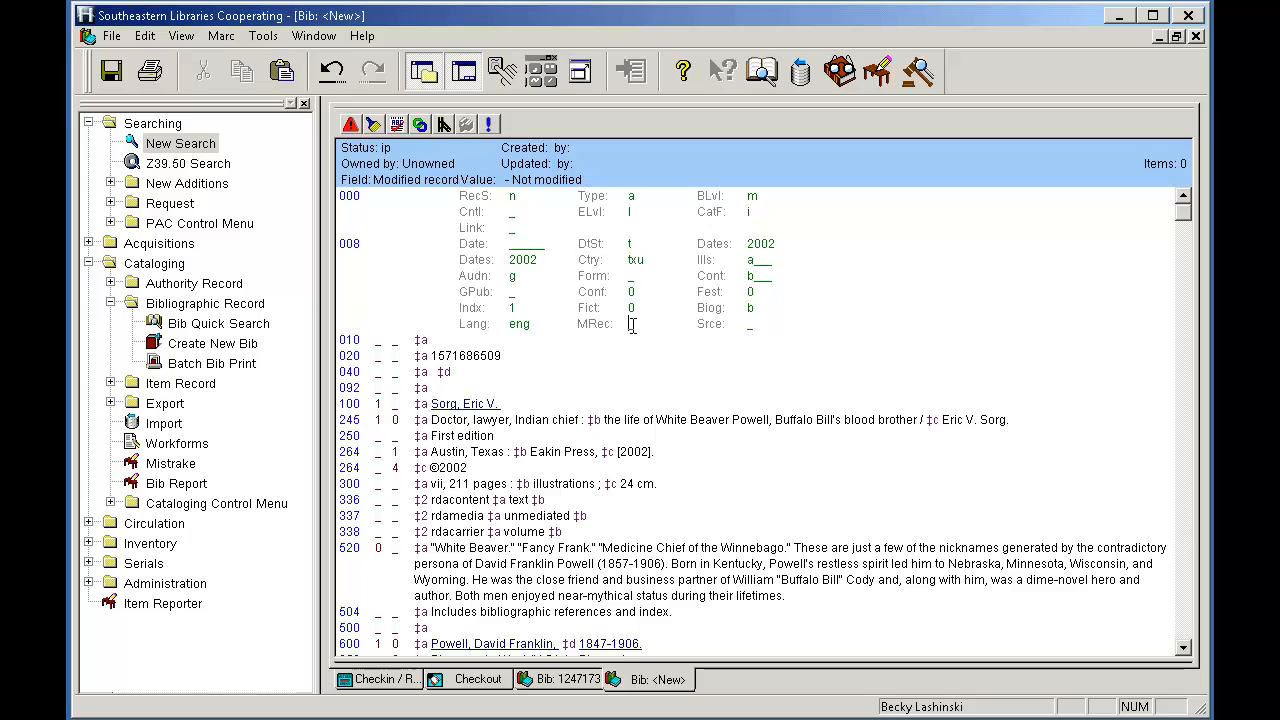
key("Tab")
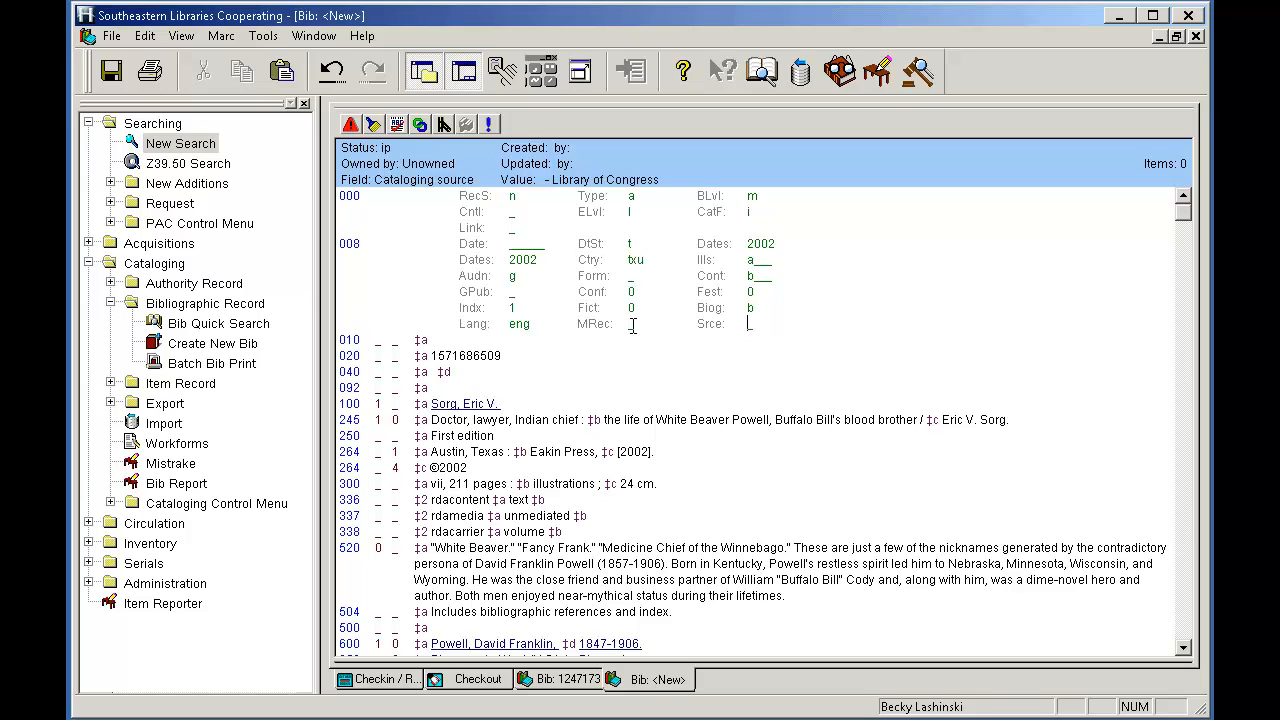
key("F4")
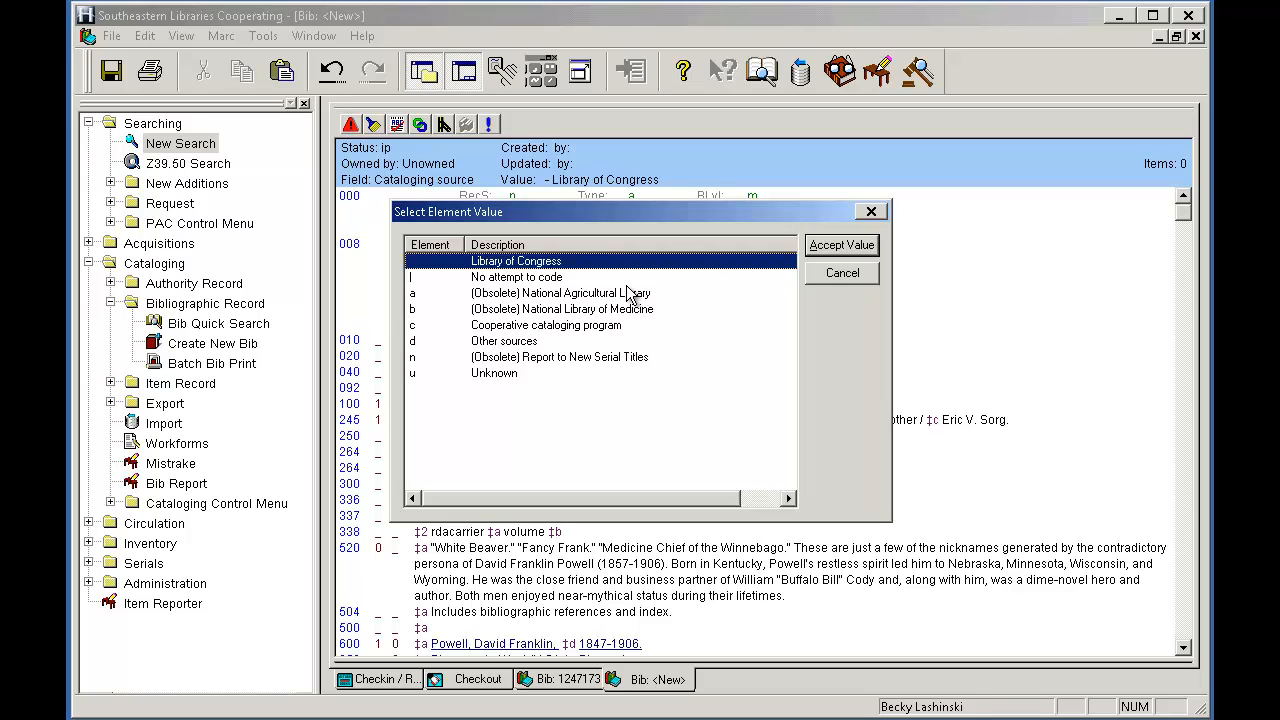
left_click(519, 343)
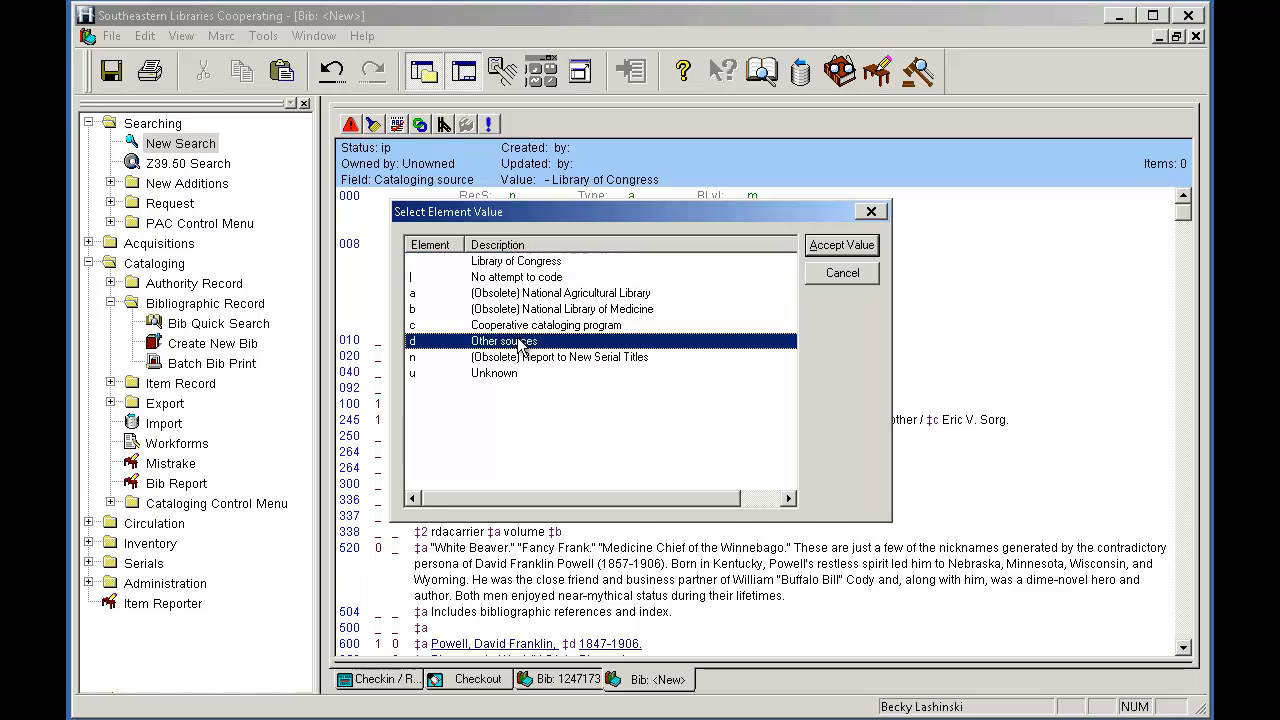
left_click(826, 248)
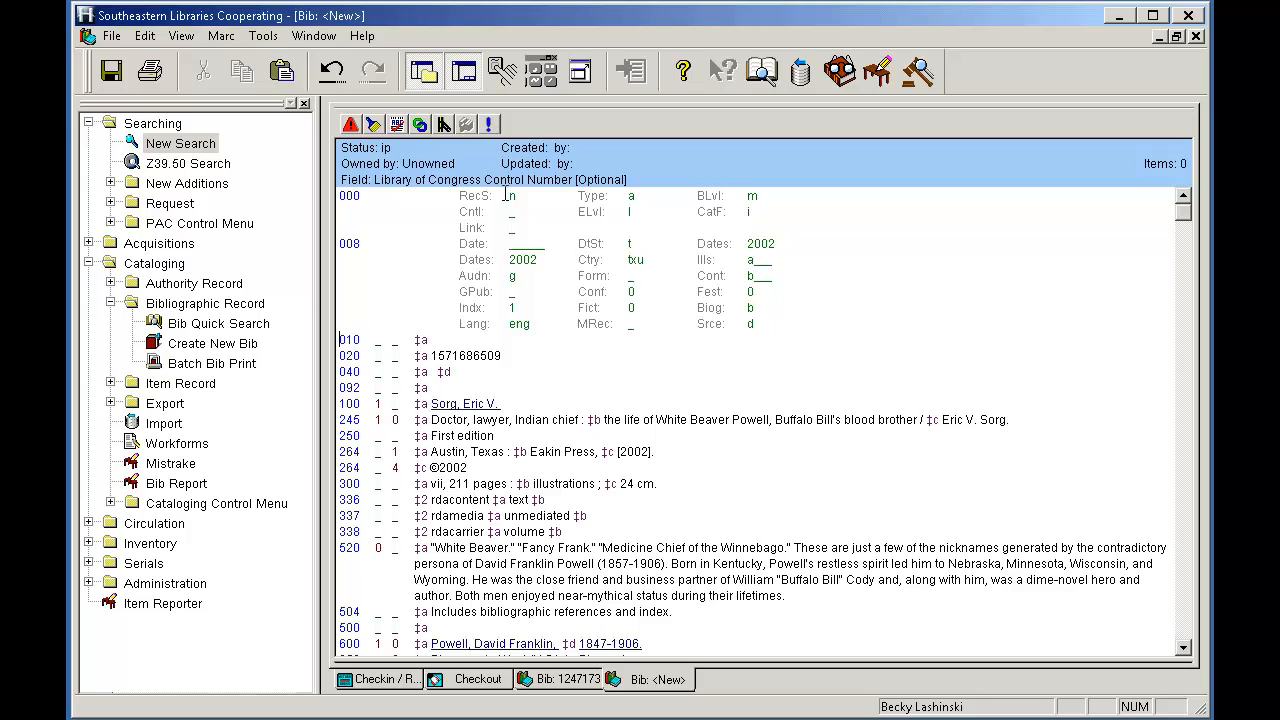
Change the bib status in the control record to cc, Cataloging Complete, and save the bibliographic record.
left_click(490, 126)
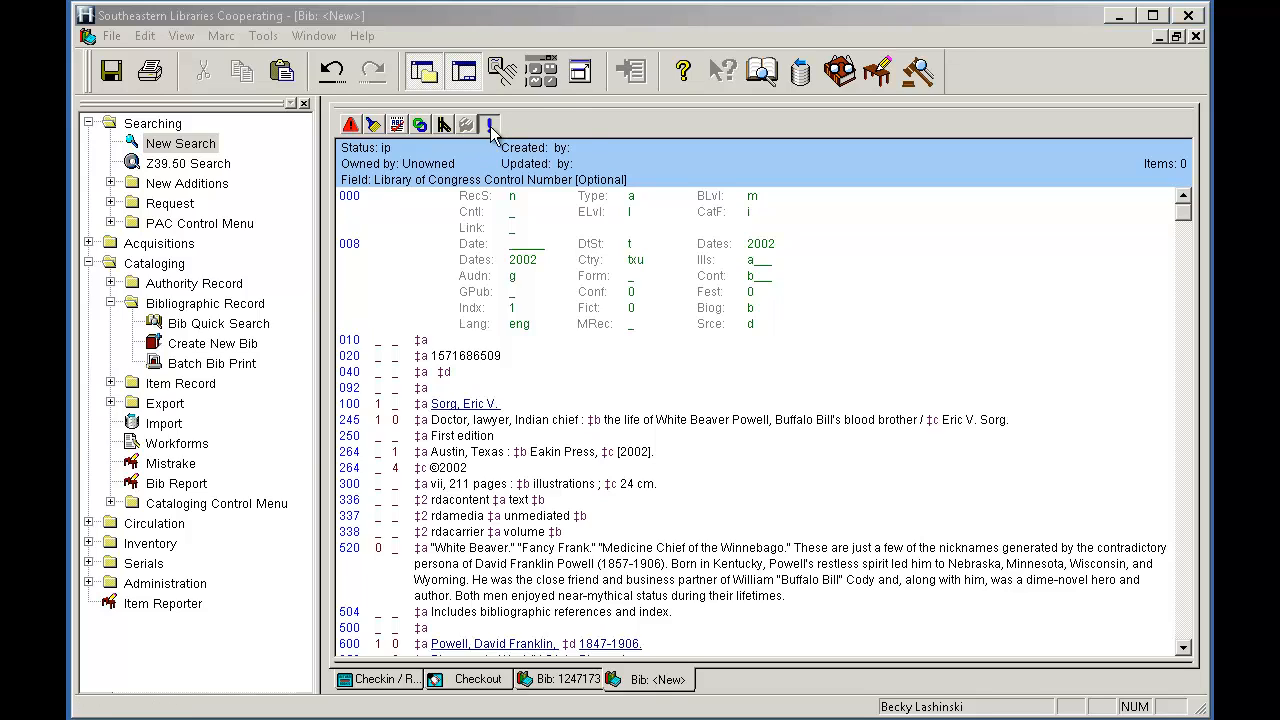
left_click_drag(216, 77, 585, 160)
left_click(475, 301)
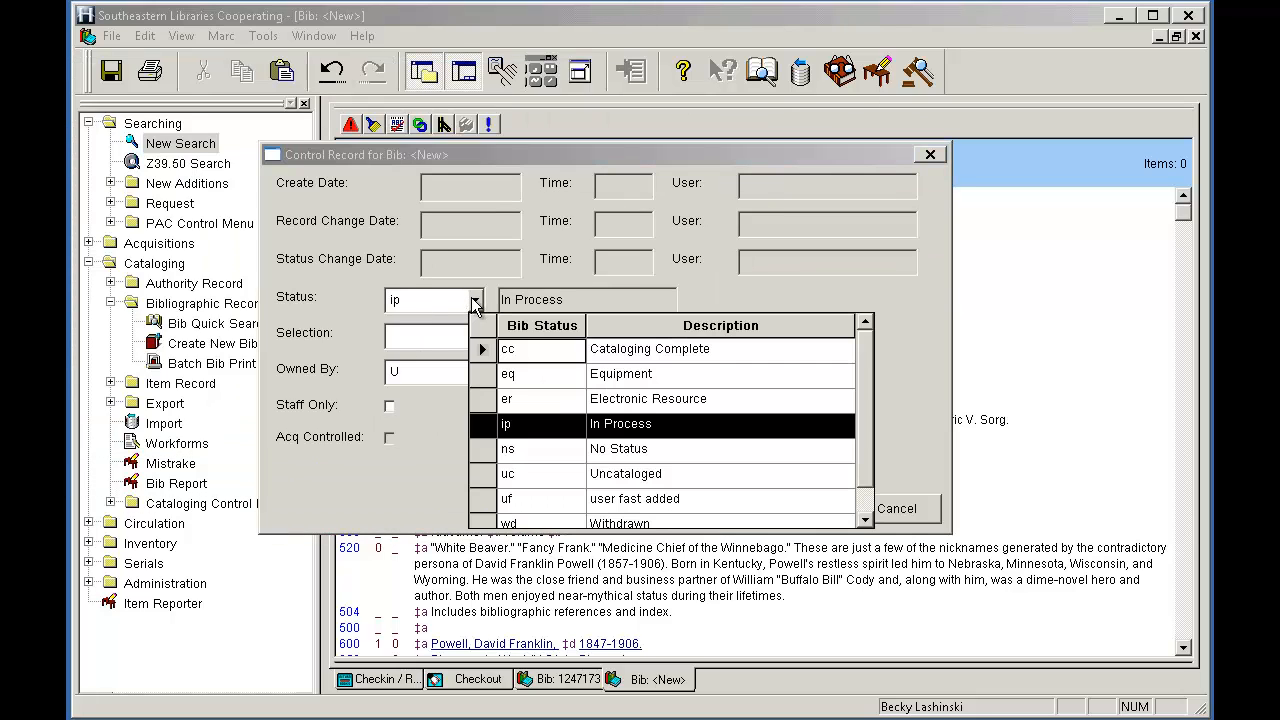
left_click(550, 348)
left_click(787, 510)
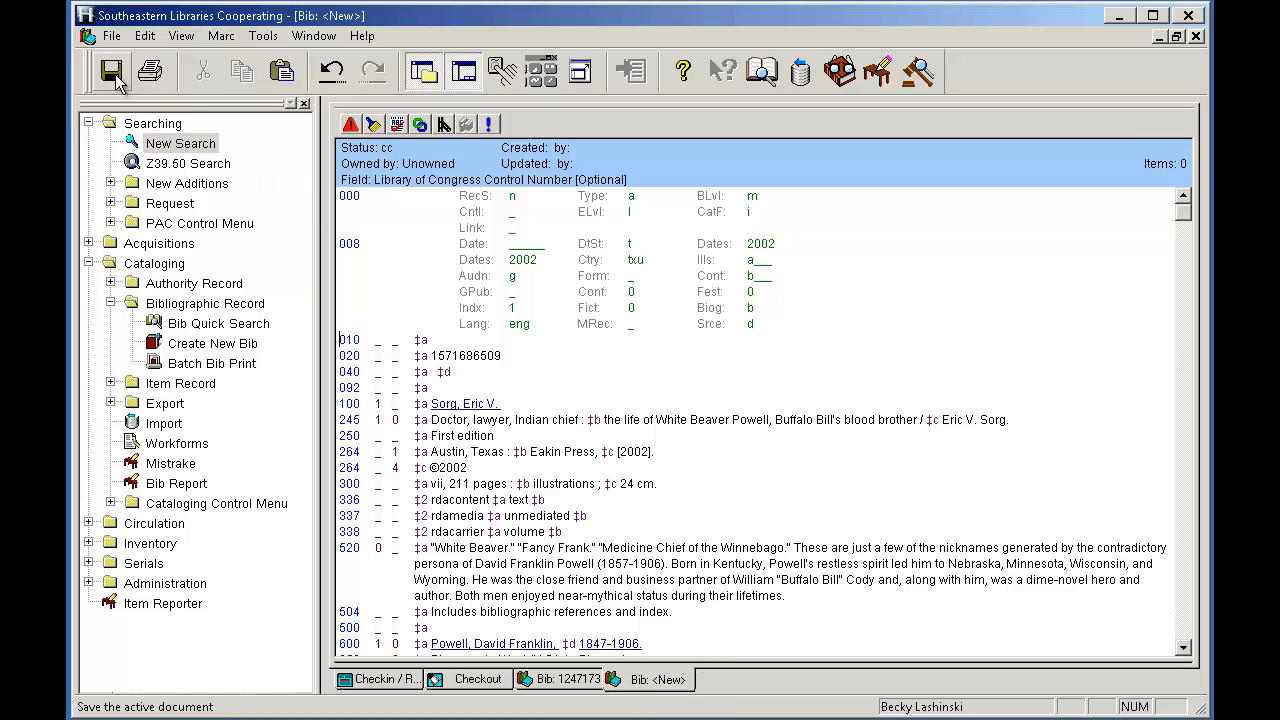
left_click(112, 72)
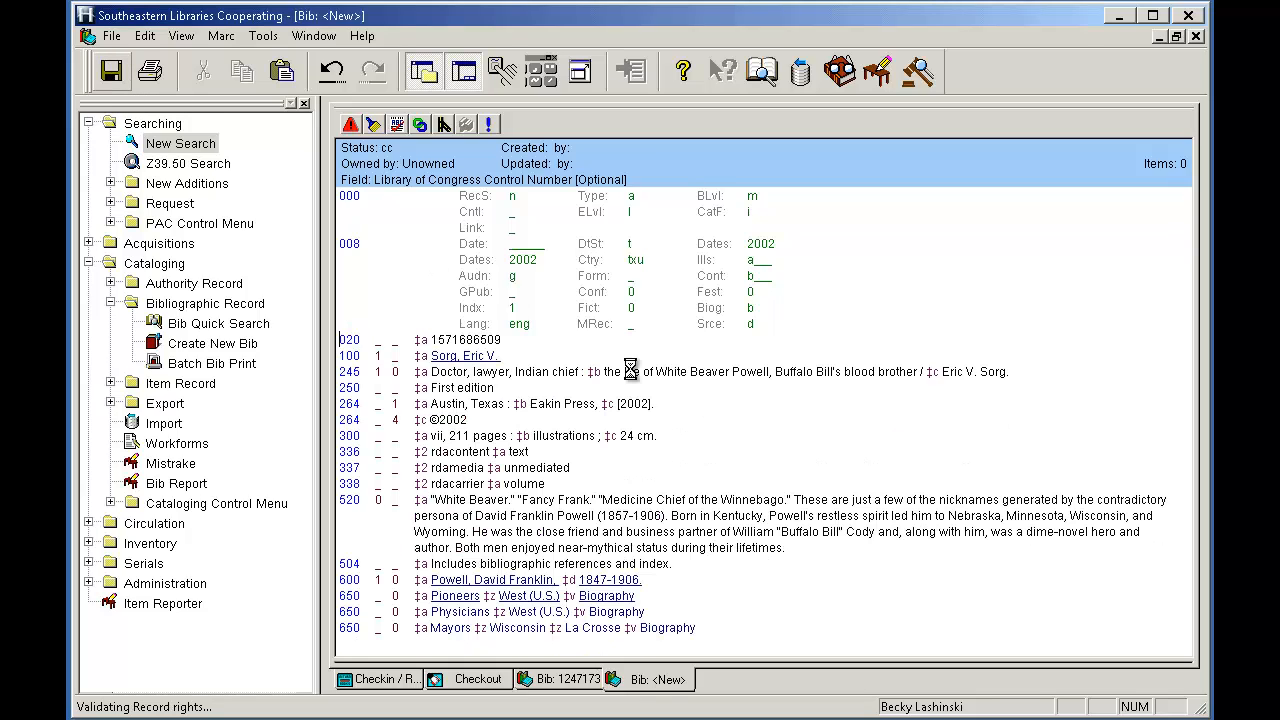